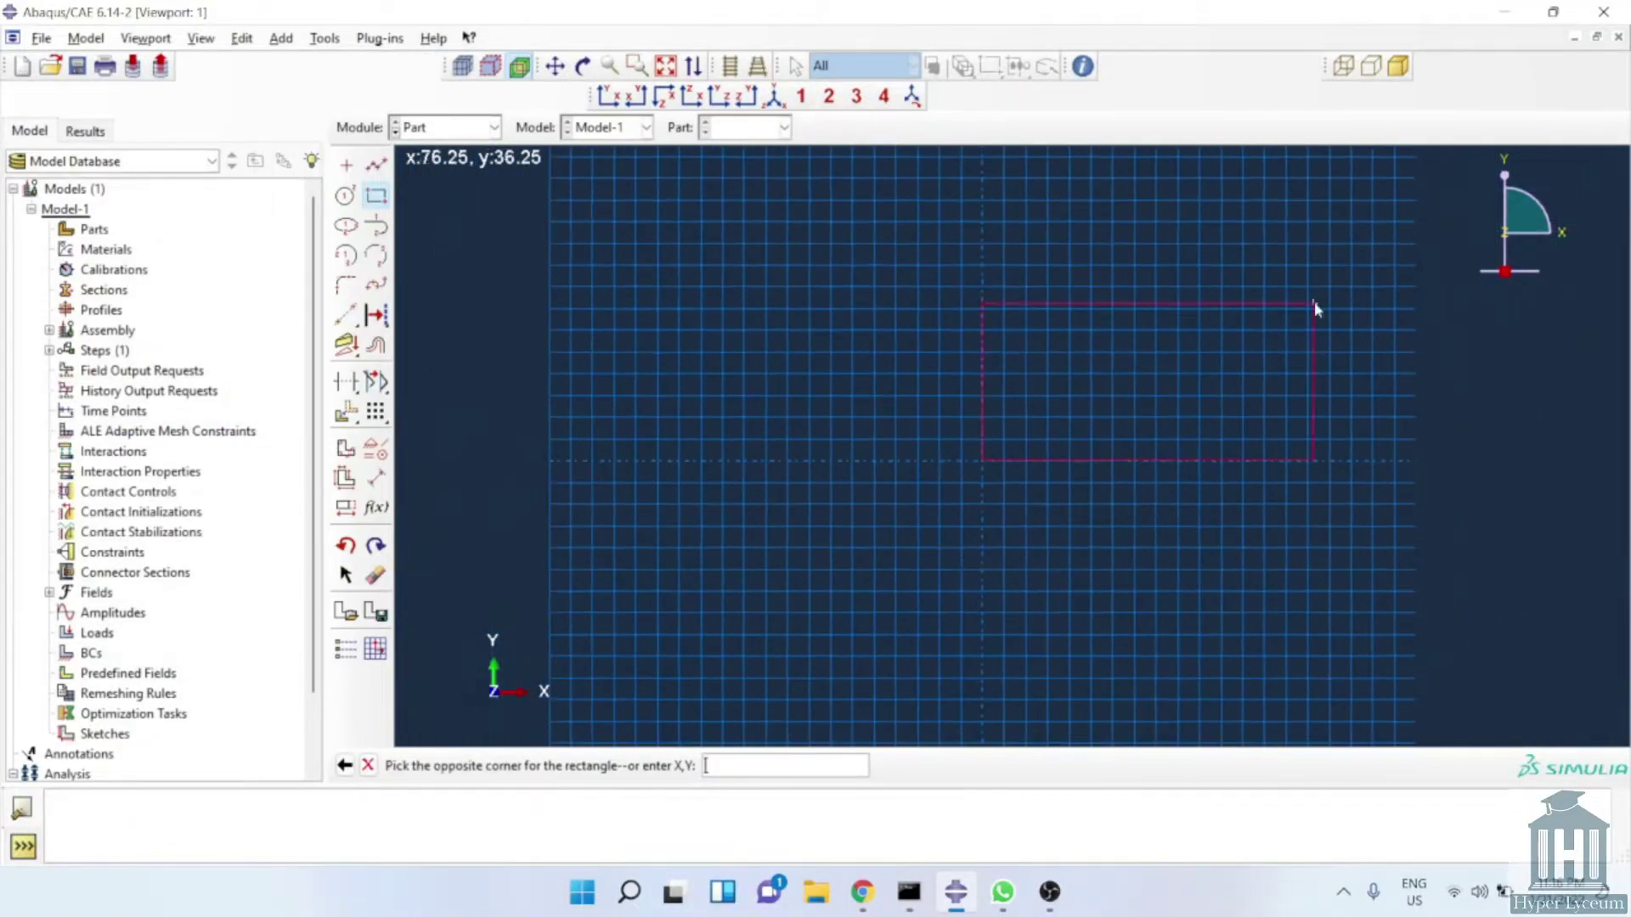
# Complete the base rectangle sketch from the origin to about 94 by 45 and extrude it into a solid block
pyautogui.click(1393, 265)
pyautogui.middleClick(1238, 368)
pyautogui.middleClick(1033, 410)
pyautogui.middleClick(1033, 410)
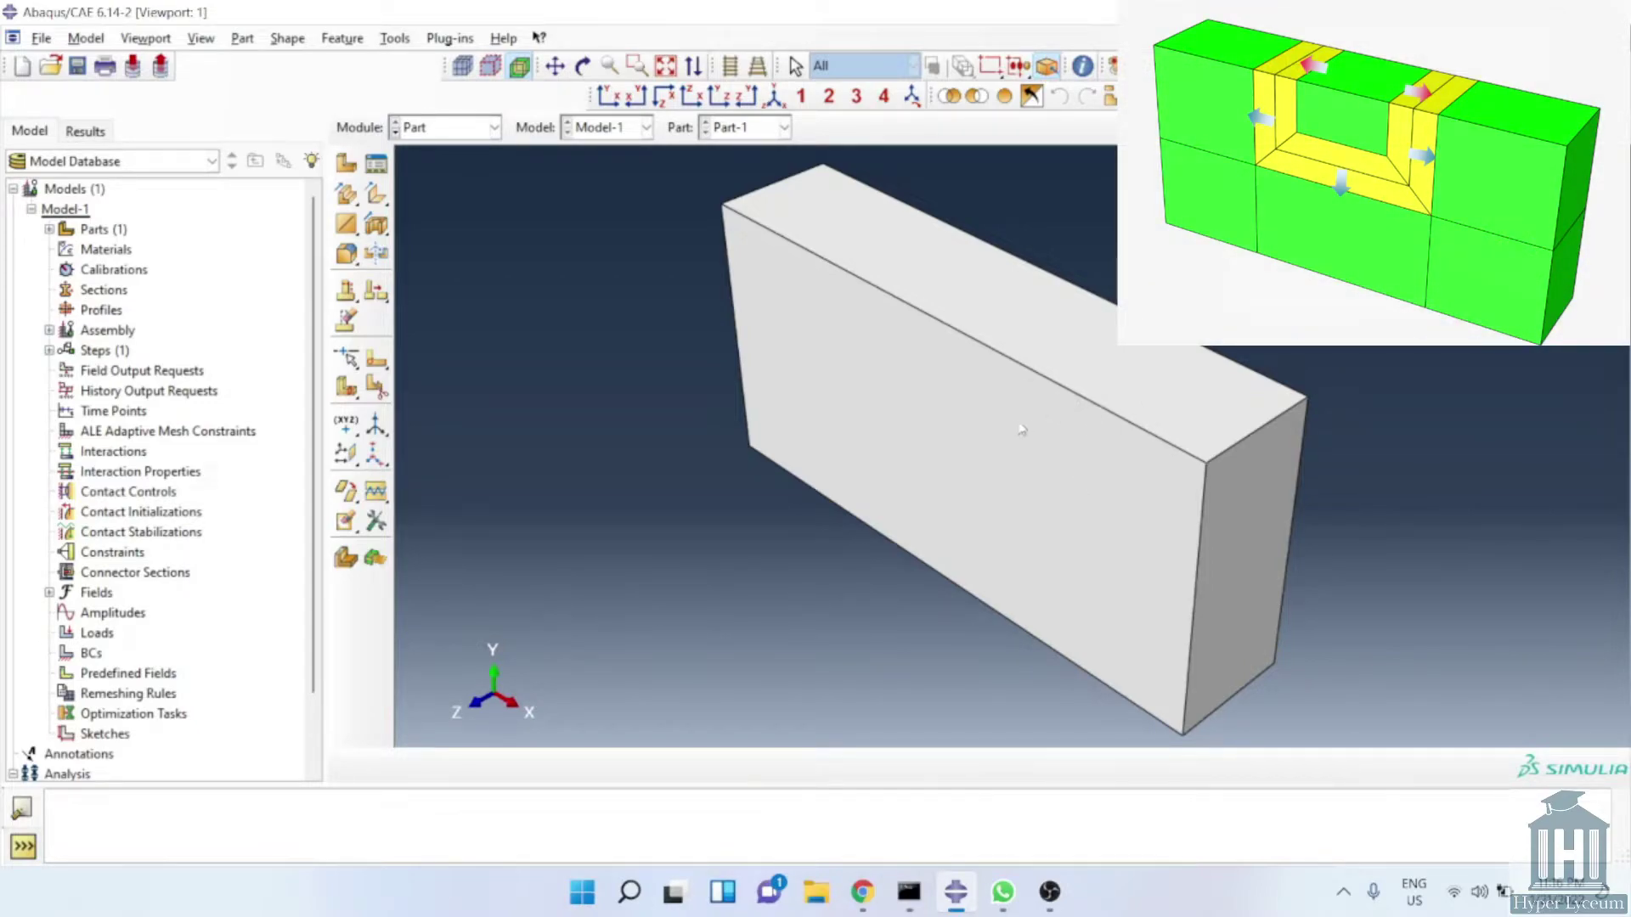
# Start a sketched face partition on the block's large front face, orienting its right-hand edge vertical and on the right
pyautogui.click(395, 39)
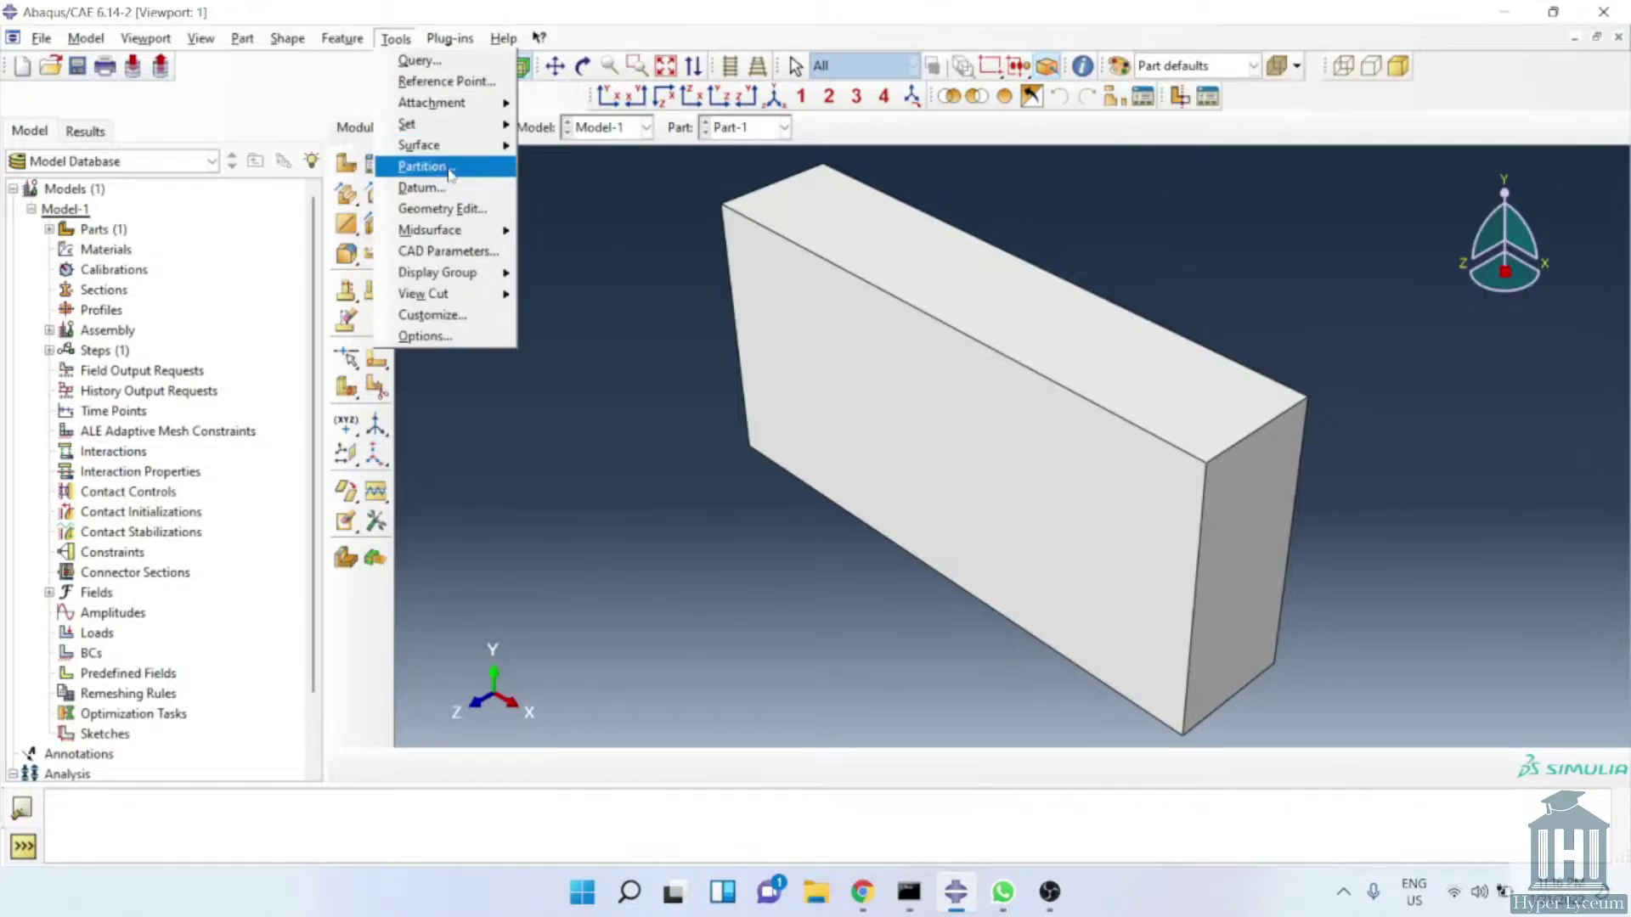
pyautogui.click(450, 168)
pyautogui.click(108, 203)
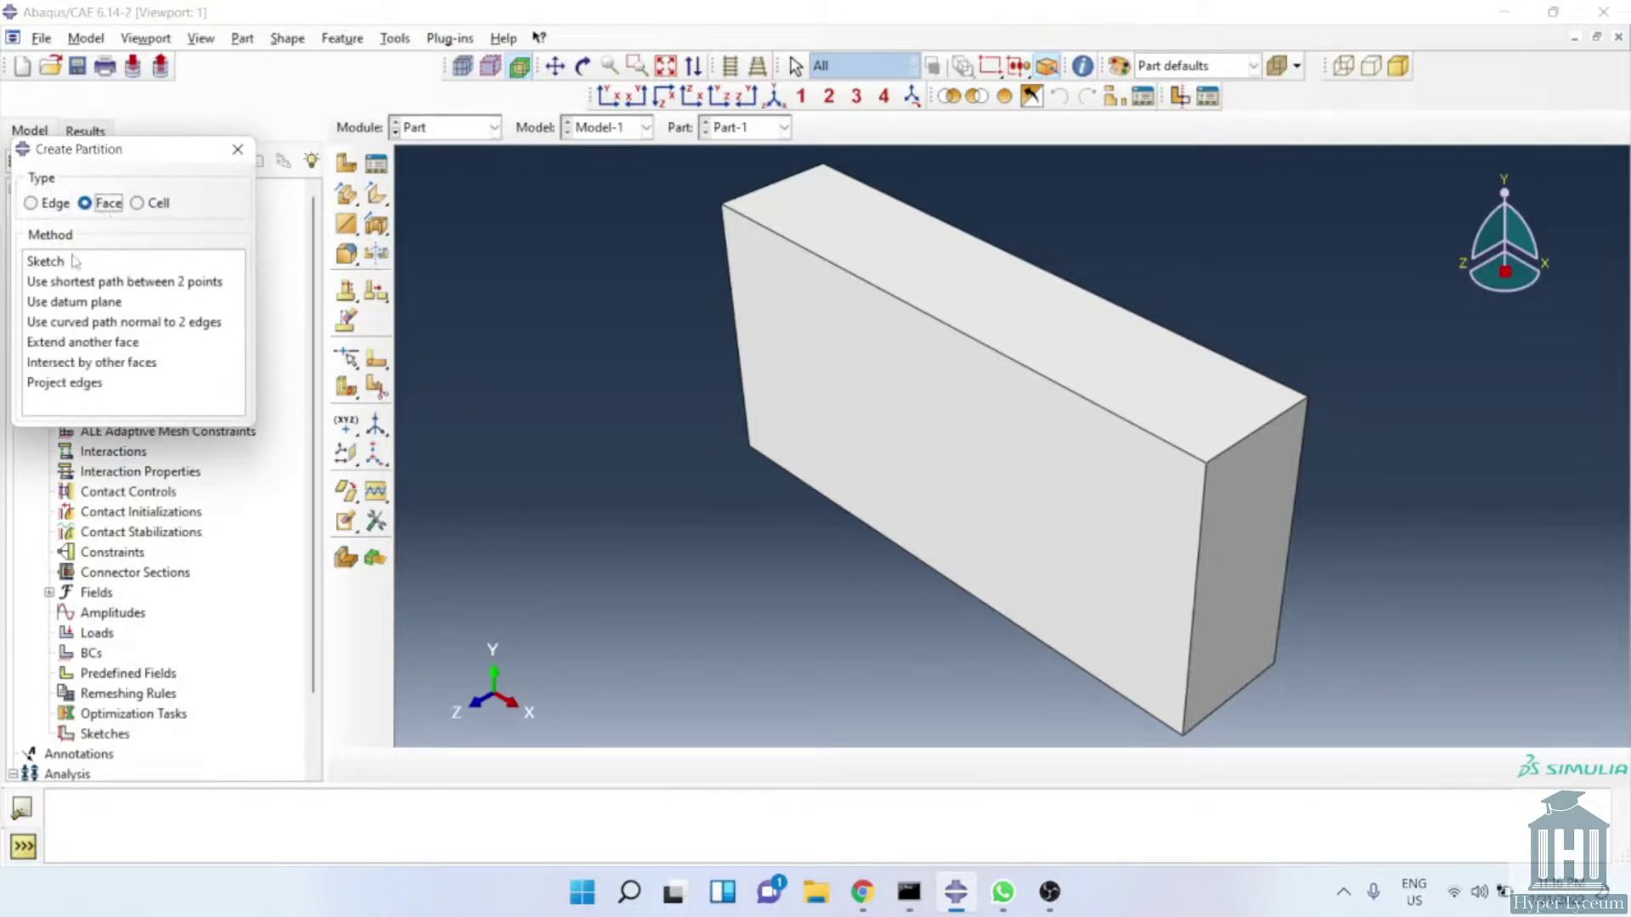
pyautogui.click(51, 261)
pyautogui.click(1003, 598)
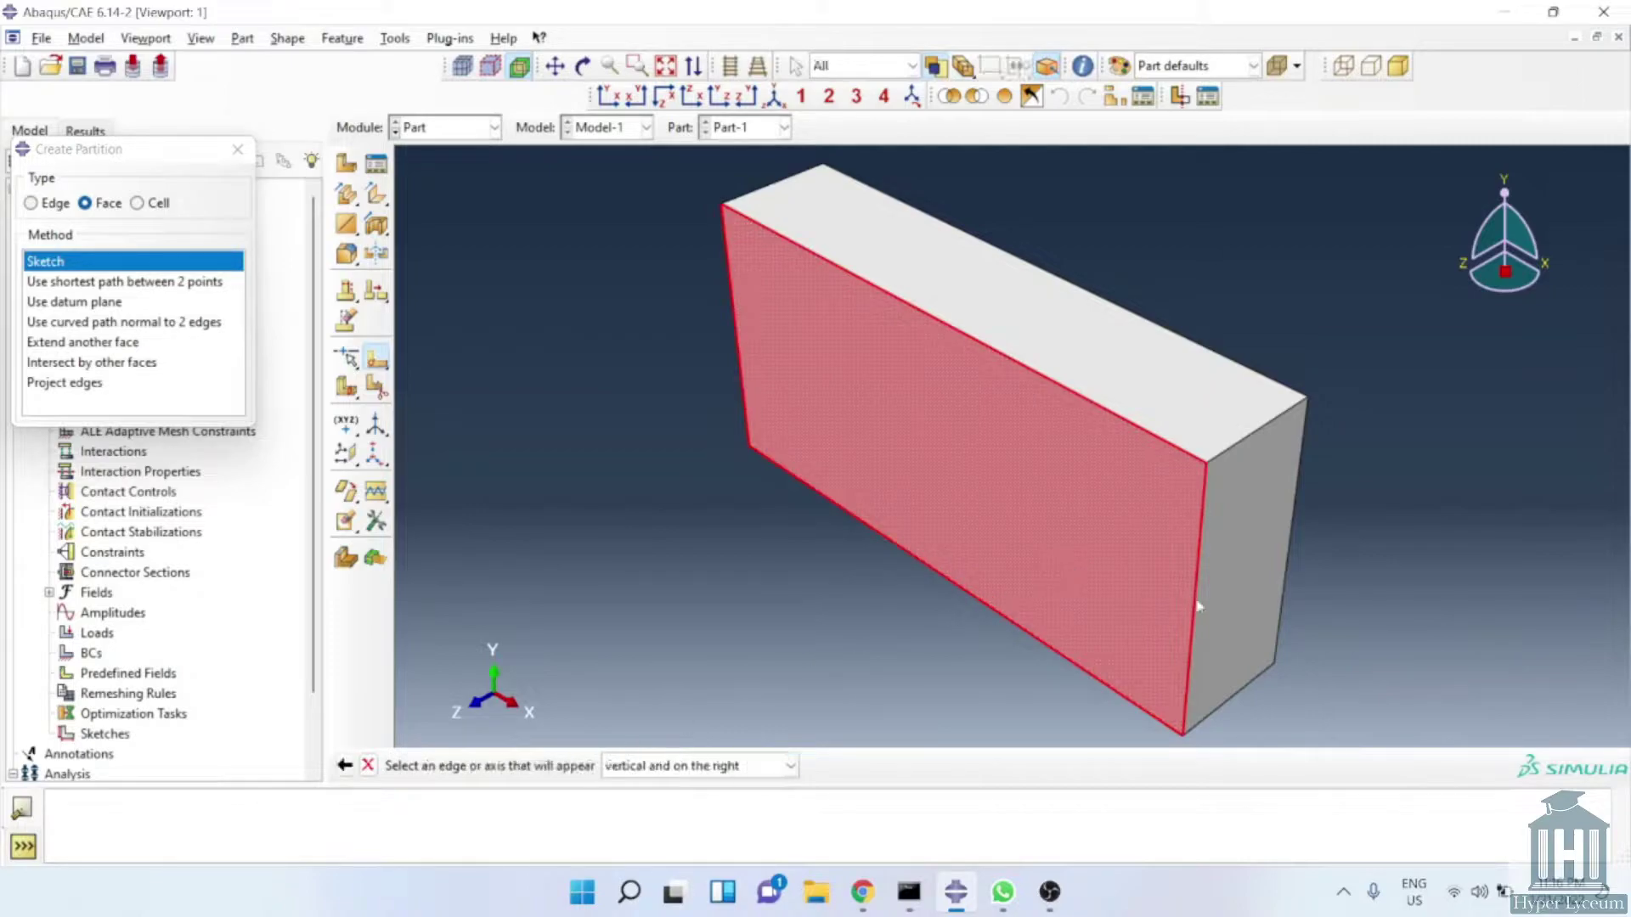
pyautogui.click(1196, 604)
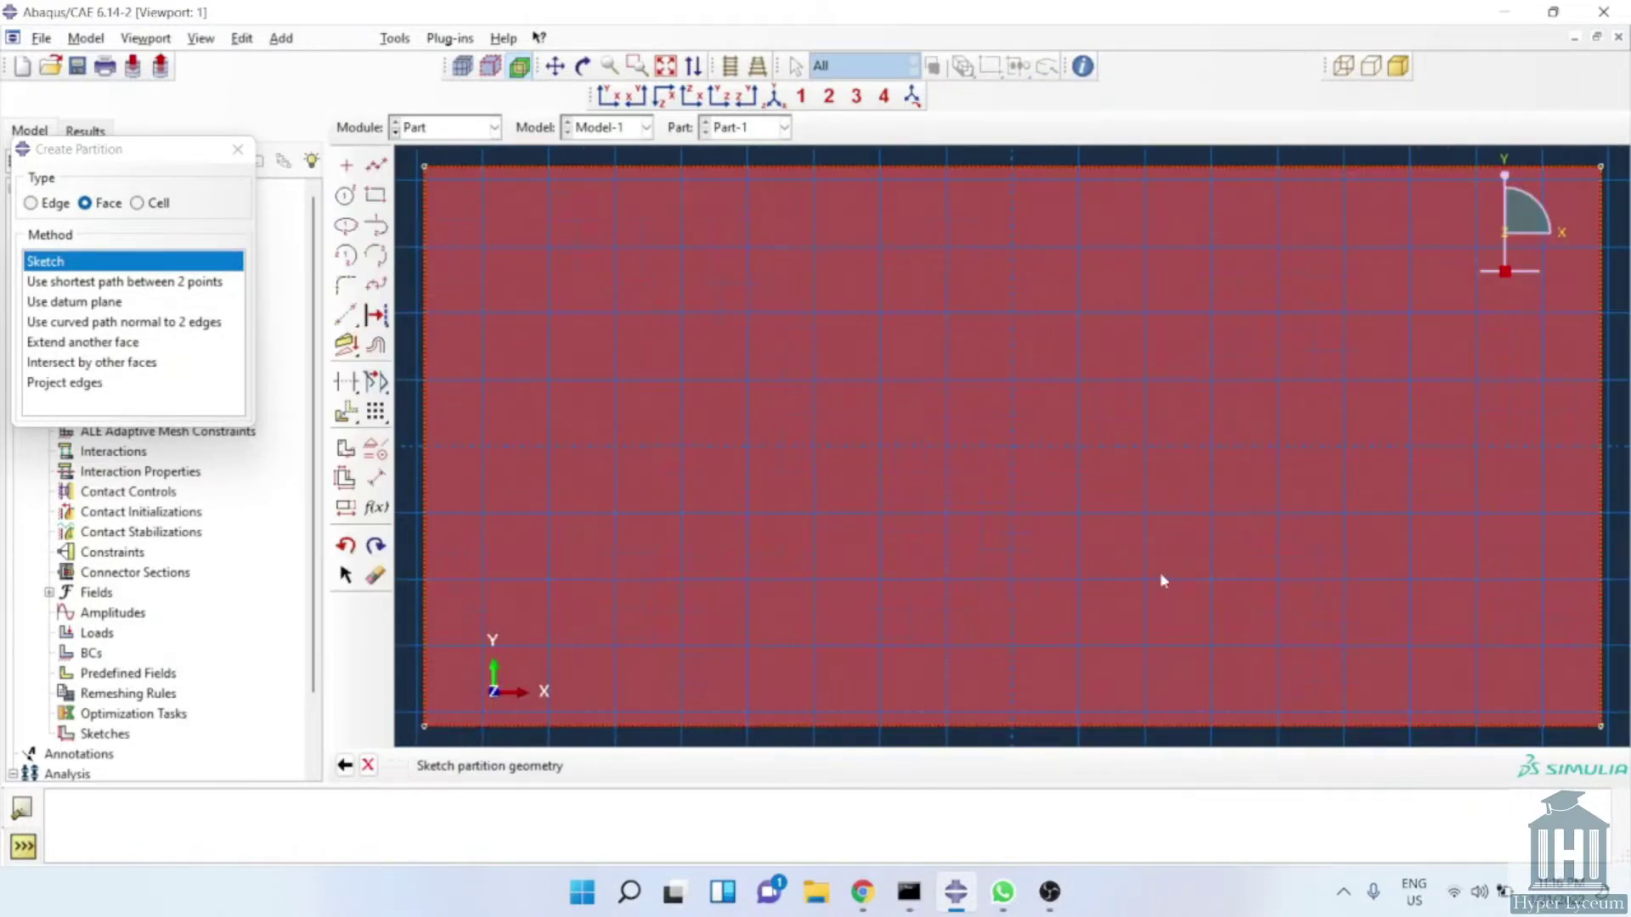
# Sketch three nested rectangles hanging from the face's upper edge, the innermost from (-10.7, 22.5) to (10.7, 10.7) and the outermost starting at x -21.4
pyautogui.click(375, 195)
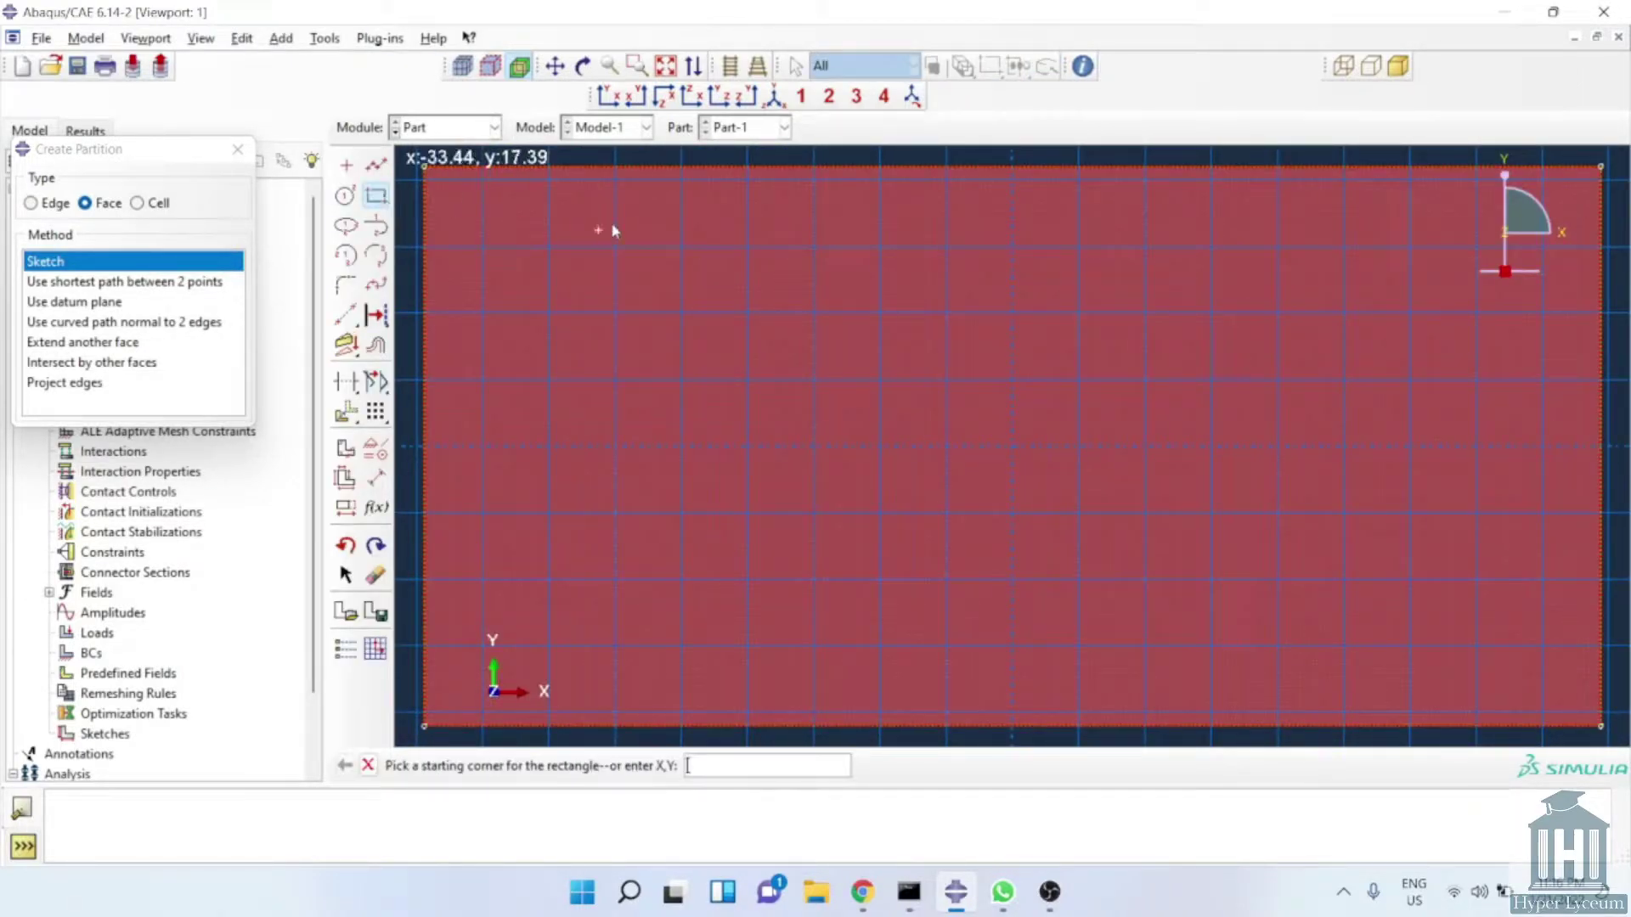
pyautogui.click(879, 170)
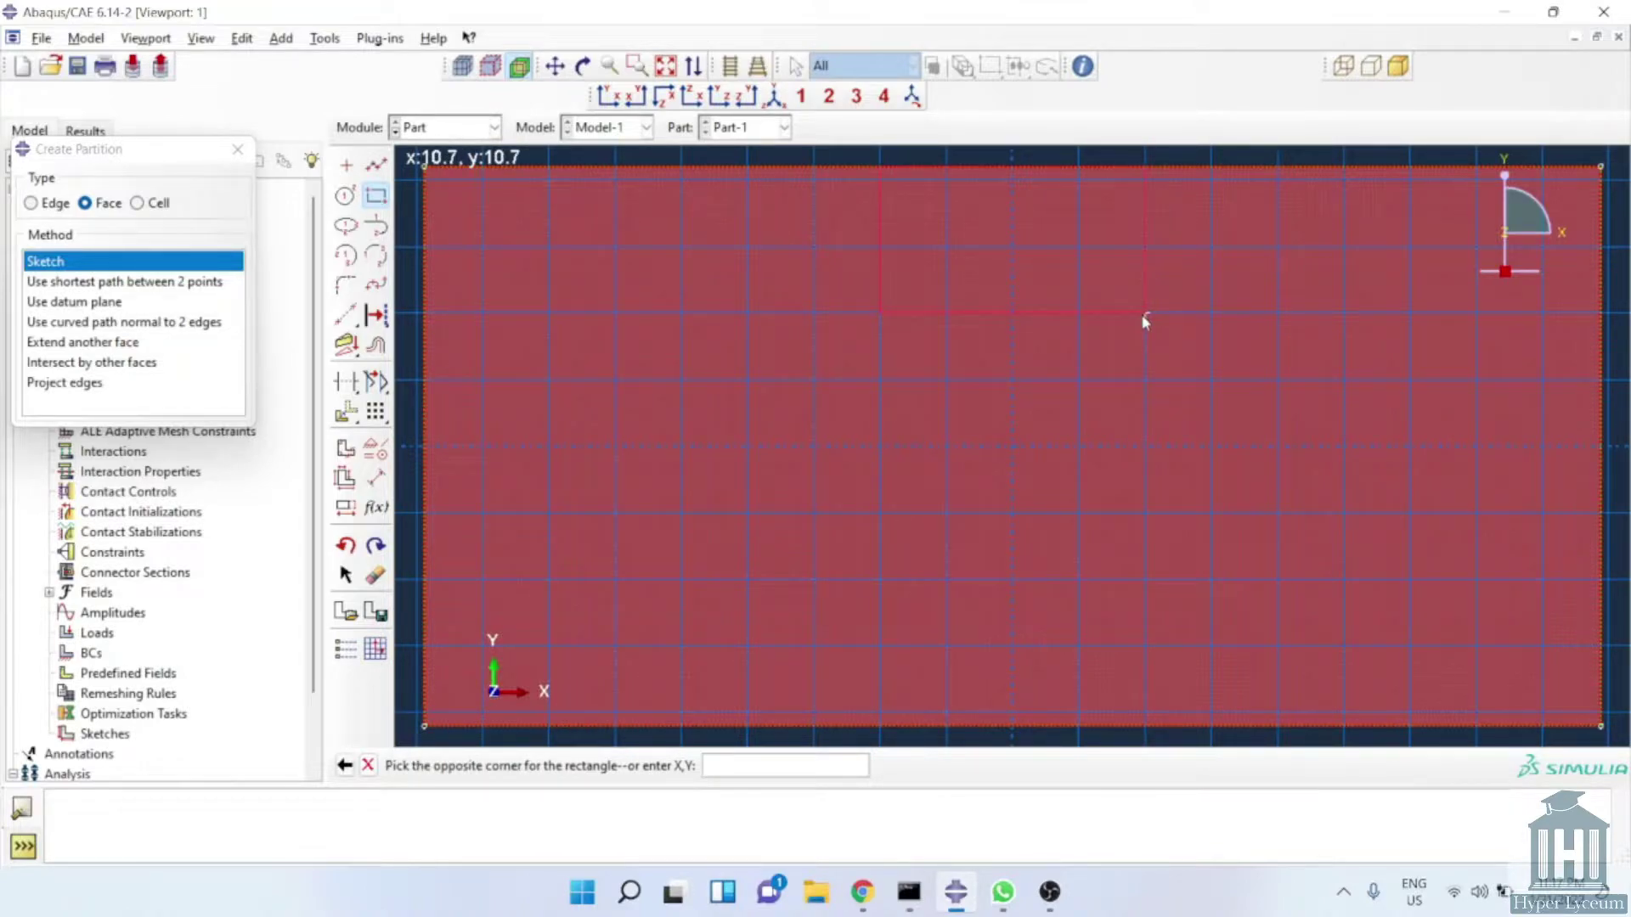
pyautogui.click(1144, 314)
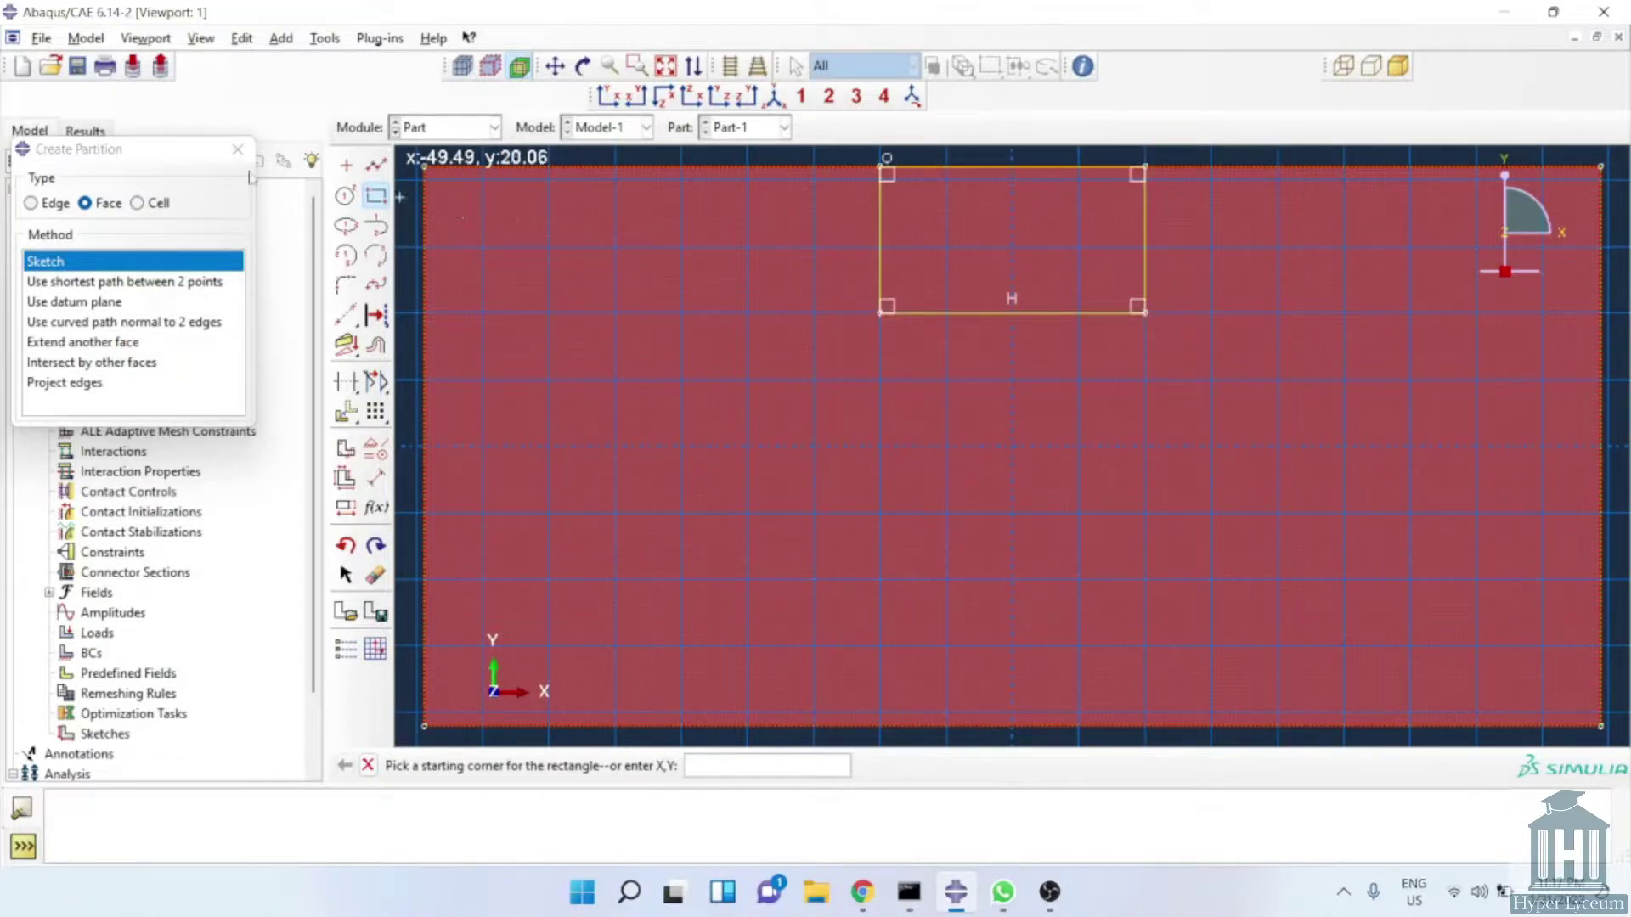
pyautogui.click(814, 169)
pyautogui.click(1210, 379)
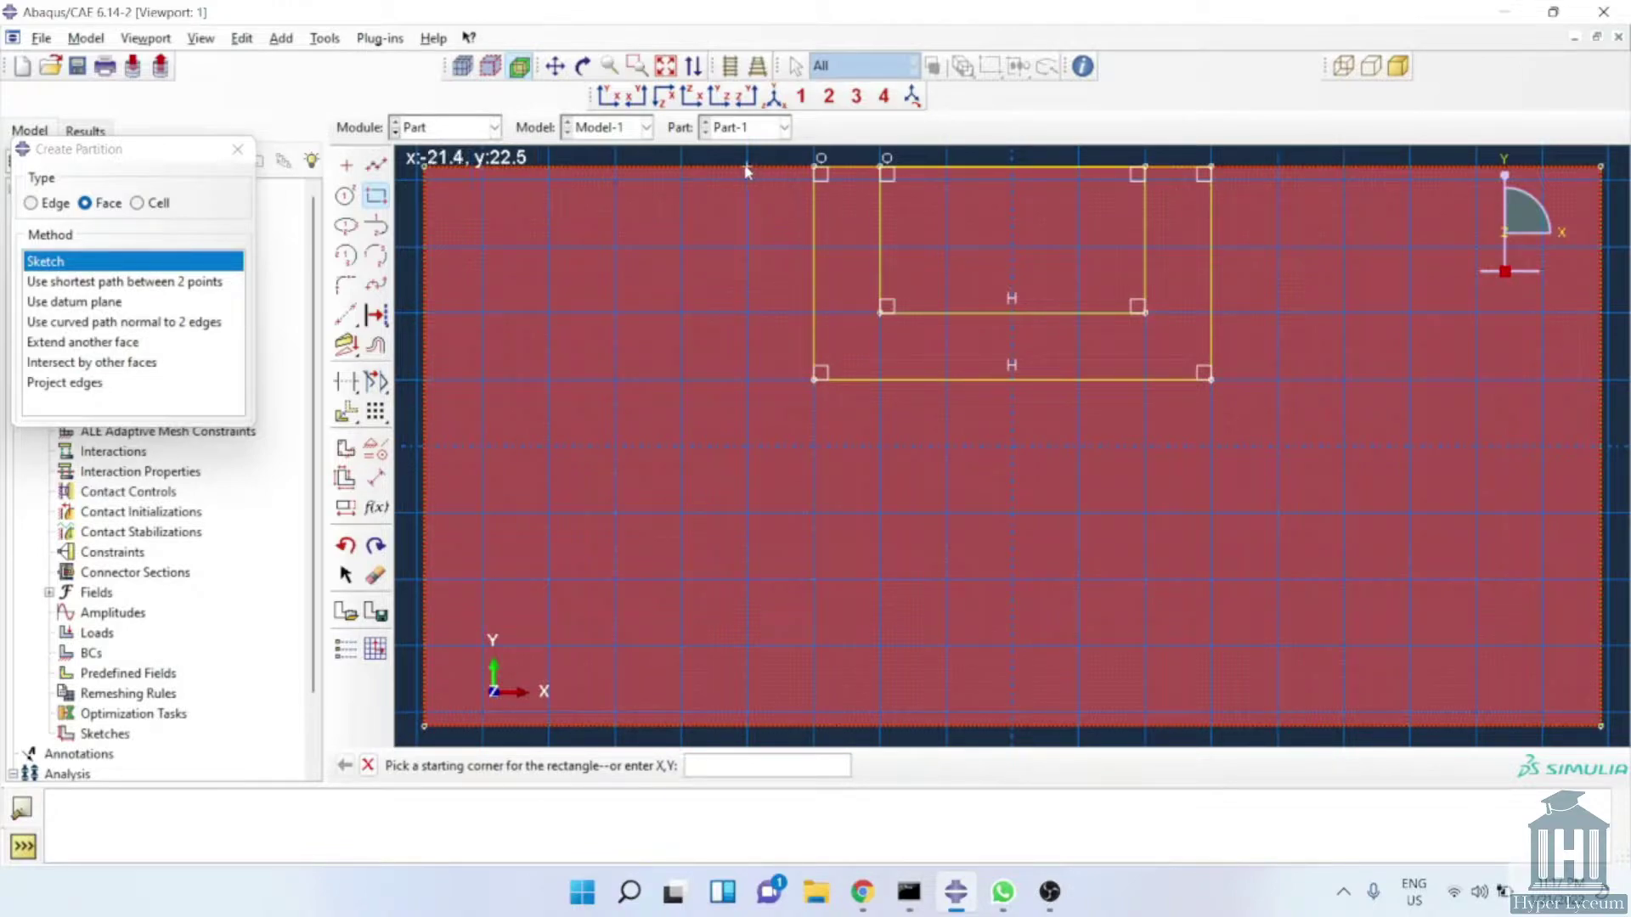
pyautogui.click(747, 169)
pyautogui.click(1276, 446)
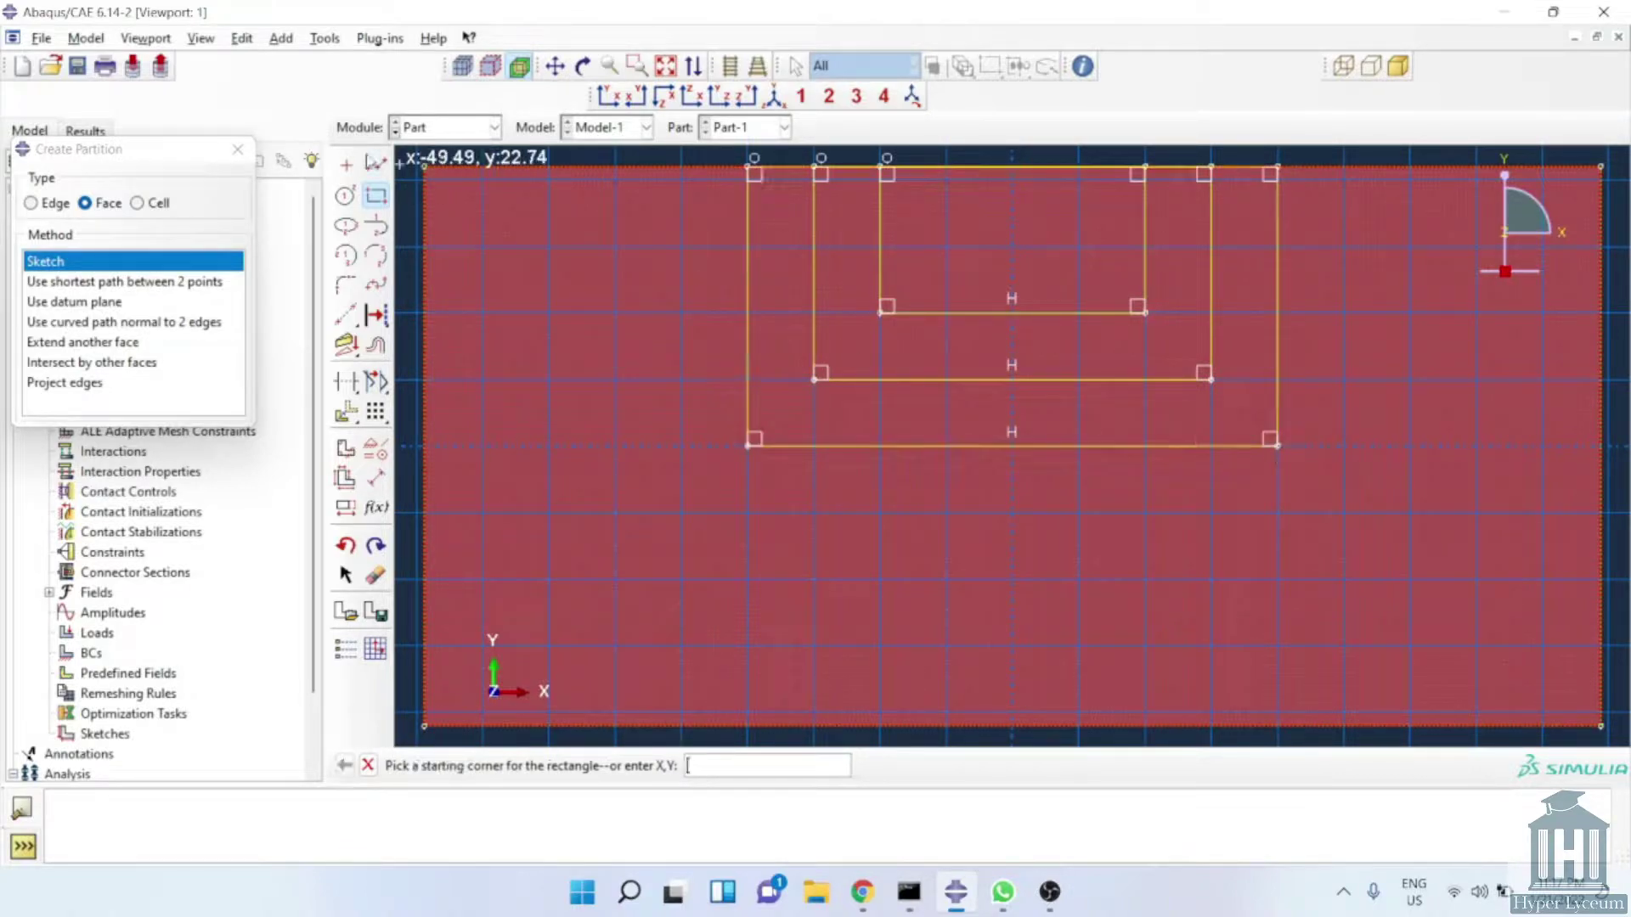
# Connect the lower corners of the three nested rectangles with diagonal lines on both sides
pyautogui.click(377, 164)
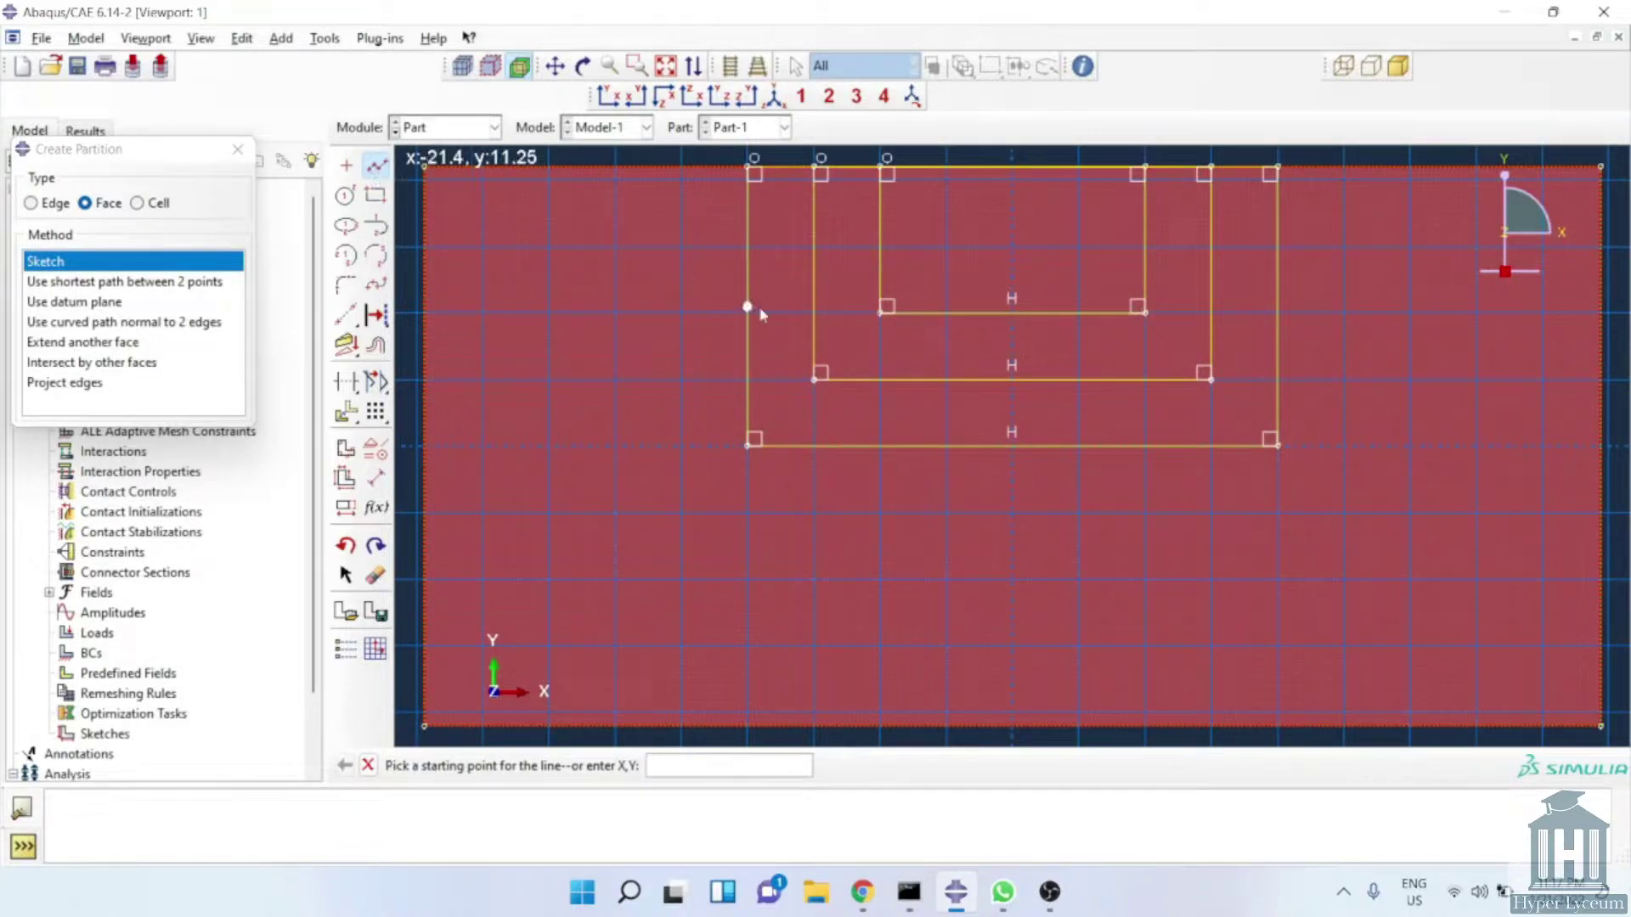
pyautogui.click(880, 313)
pyautogui.click(814, 380)
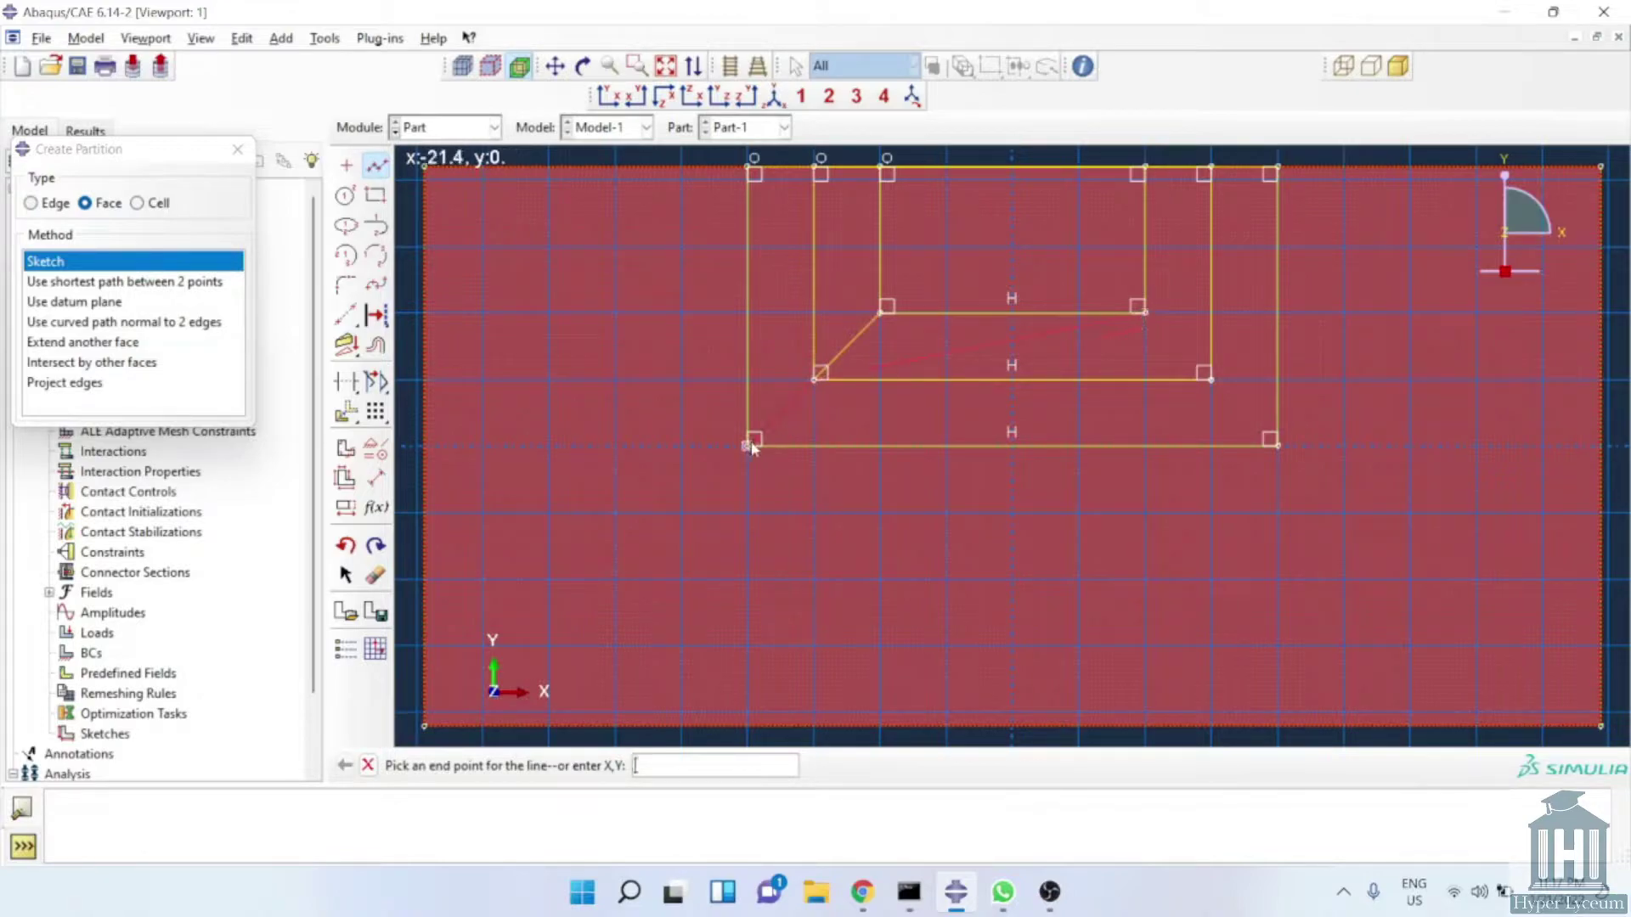
pyautogui.click(748, 445)
pyautogui.click(1145, 313)
pyautogui.click(1210, 380)
pyautogui.click(1276, 445)
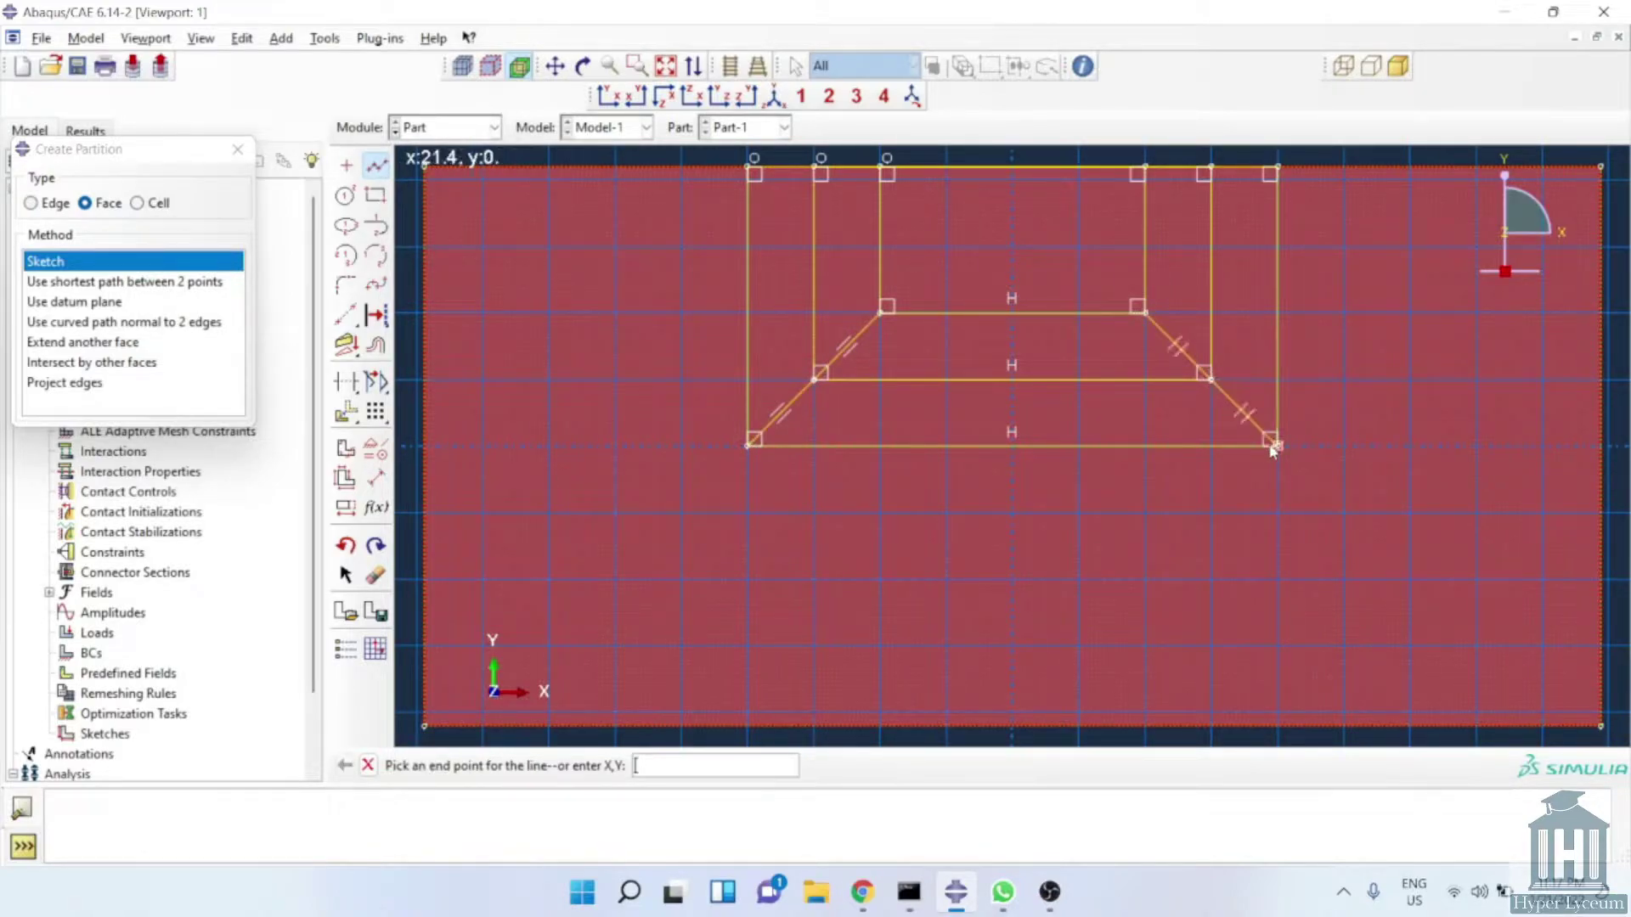
pyautogui.middleClick(1272, 445)
# Draw lines from the outermost rectangle's lower-left corner straight down to the face's lower edge and across to its left edge
pyautogui.click(748, 445)
pyautogui.click(748, 725)
pyautogui.middleClick(748, 726)
pyautogui.click(747, 445)
pyautogui.click(425, 445)
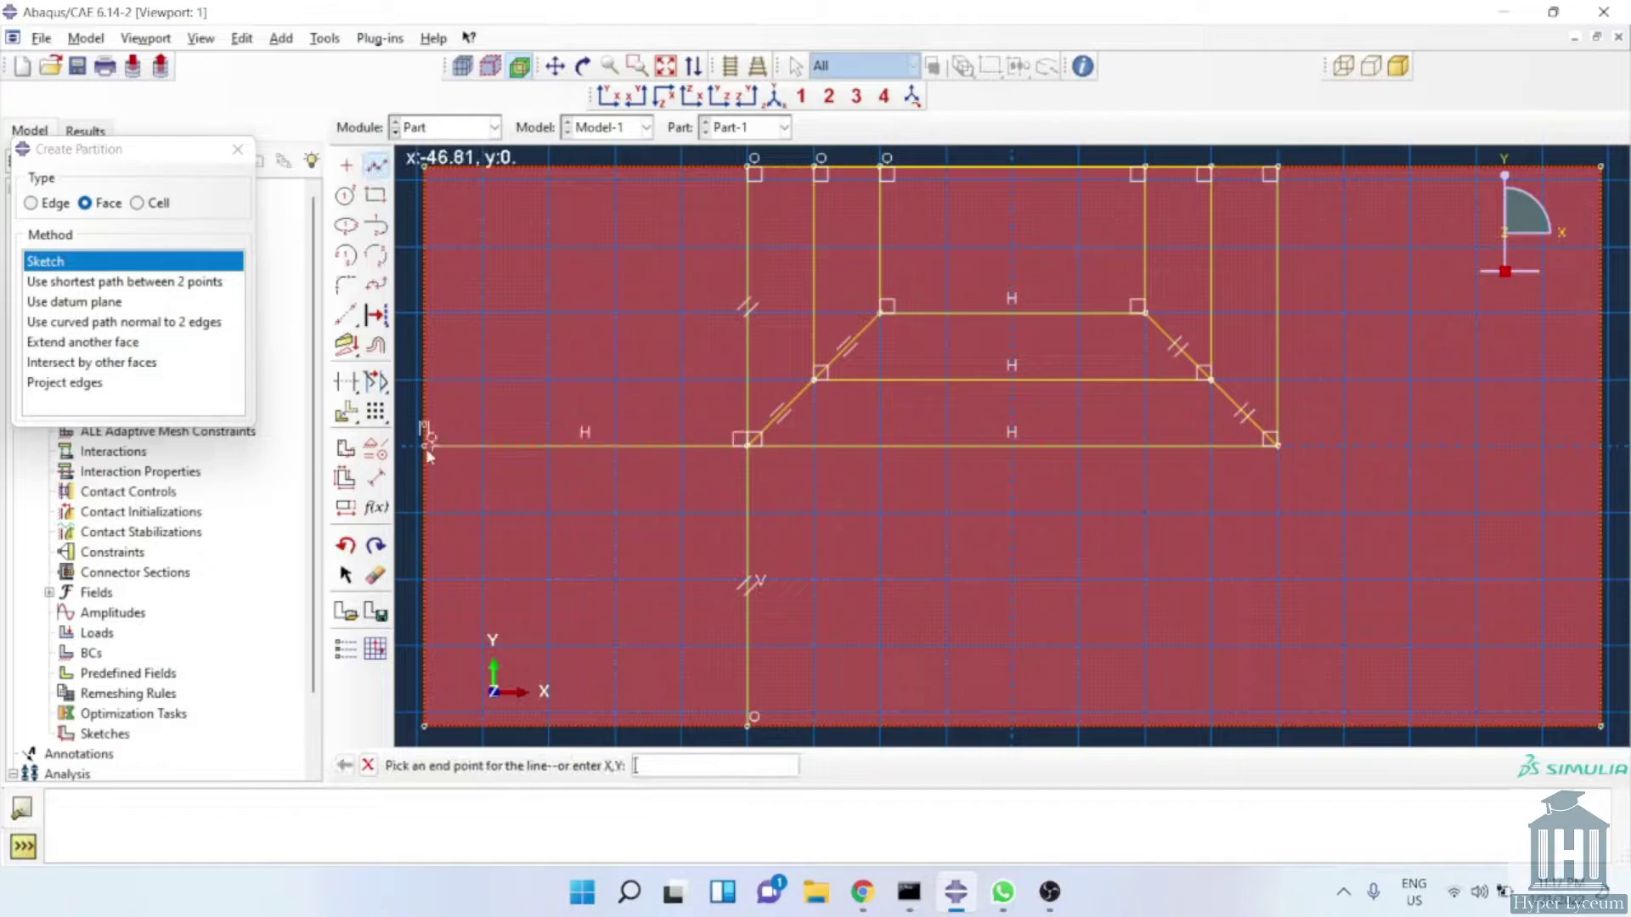
pyautogui.middleClick(428, 450)
# Draw matching lines from the outermost rectangle's lower-right corner to the face's right and lower edges, and finish the face partition
pyautogui.click(1278, 445)
pyautogui.click(1600, 445)
pyautogui.middleClick(1600, 445)
pyautogui.click(1278, 445)
pyautogui.click(1278, 726)
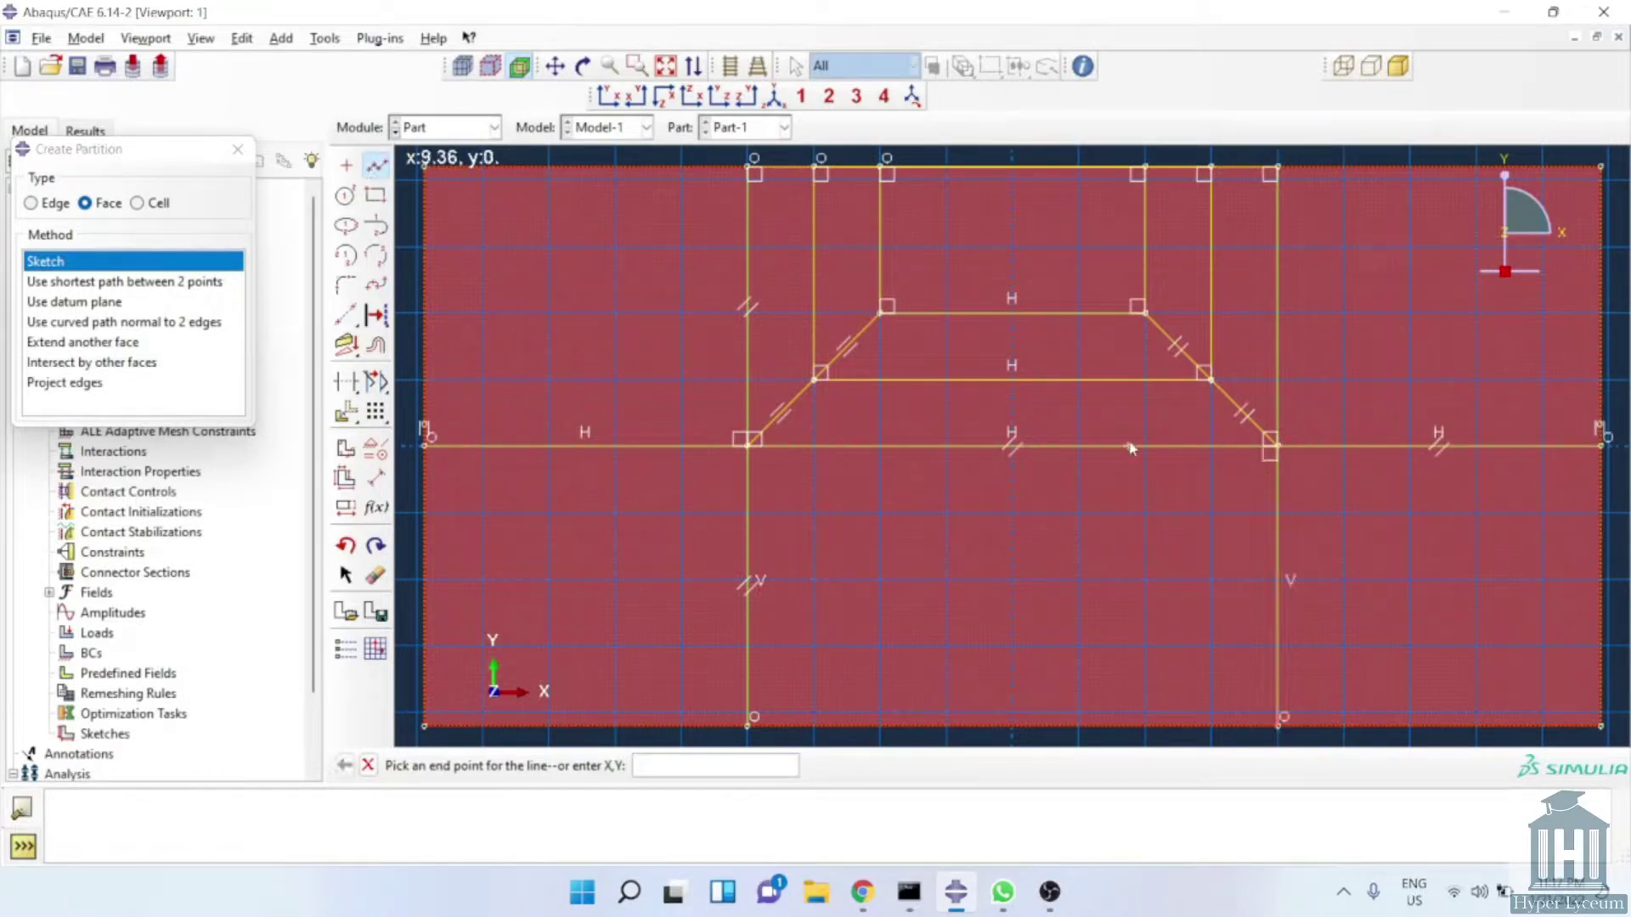
pyautogui.middleClick(1130, 444)
pyautogui.middleClick(989, 216)
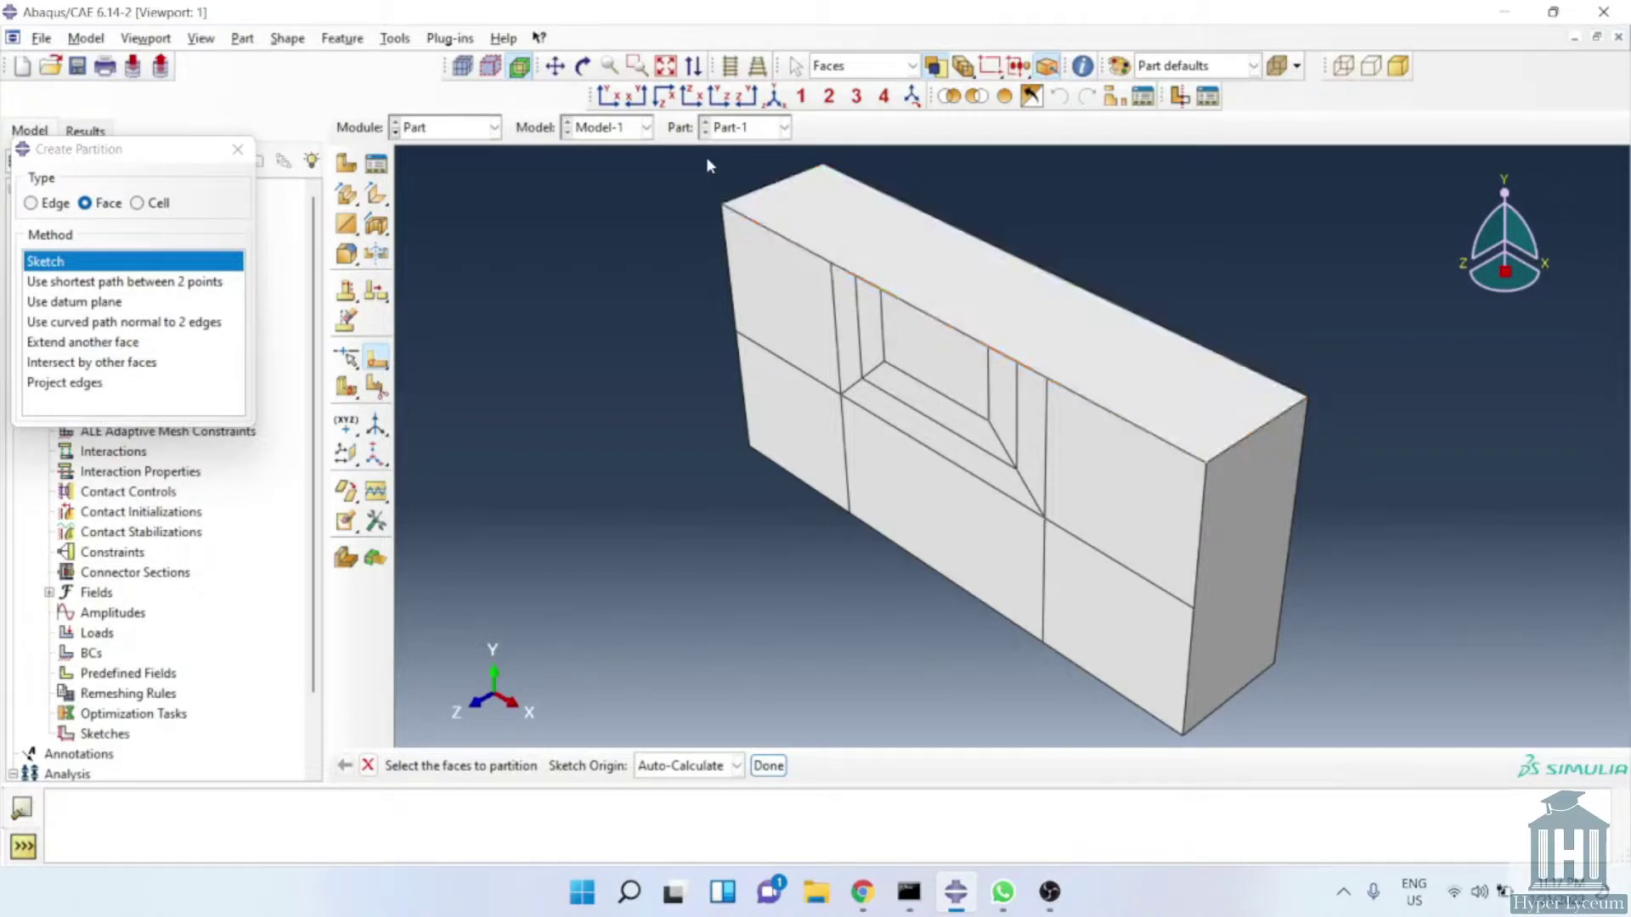
# Partition the block's cell with Extrude/Sweep edges, extruding the innermost rectangle's two side edges and lower edge along the block's thickness edge
pyautogui.click(137, 203)
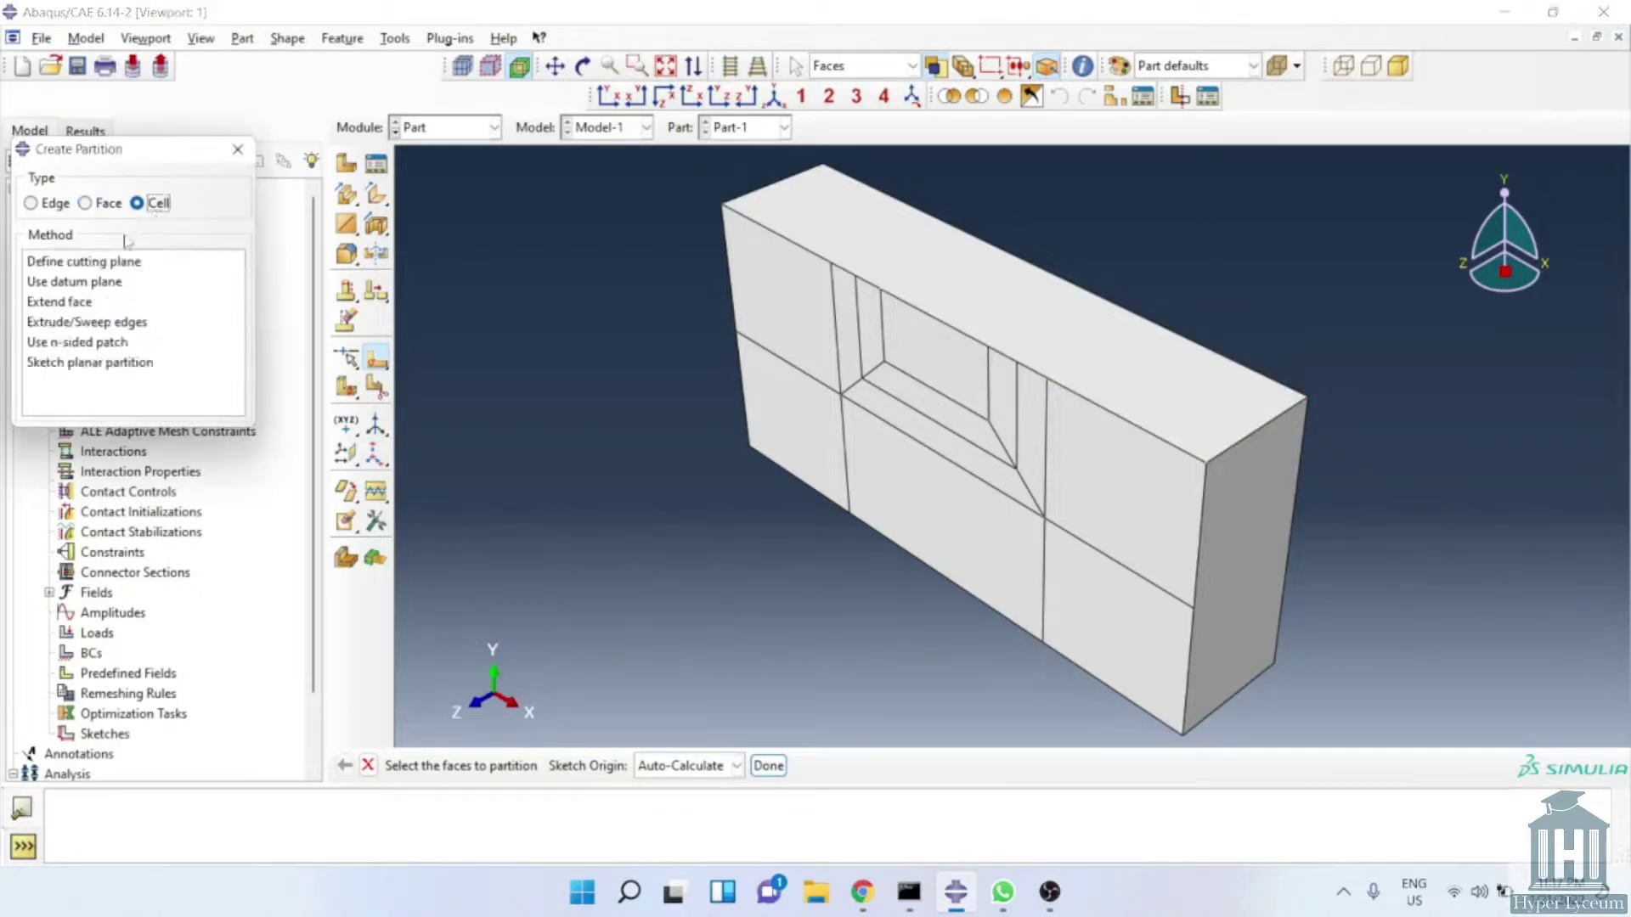
pyautogui.click(96, 287)
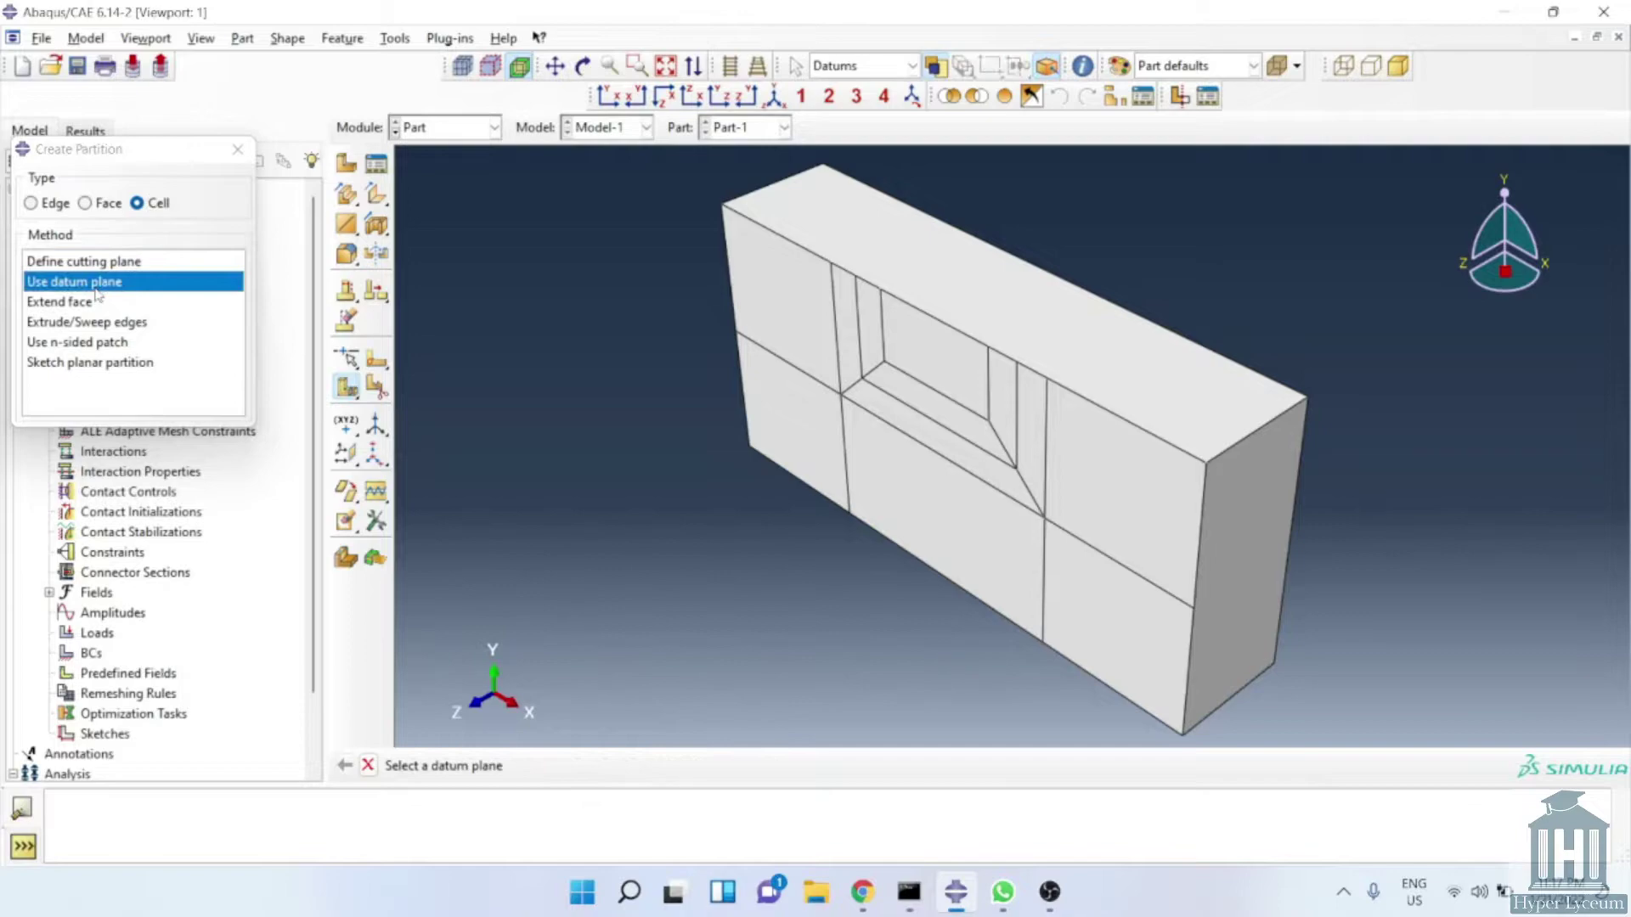
pyautogui.click(96, 303)
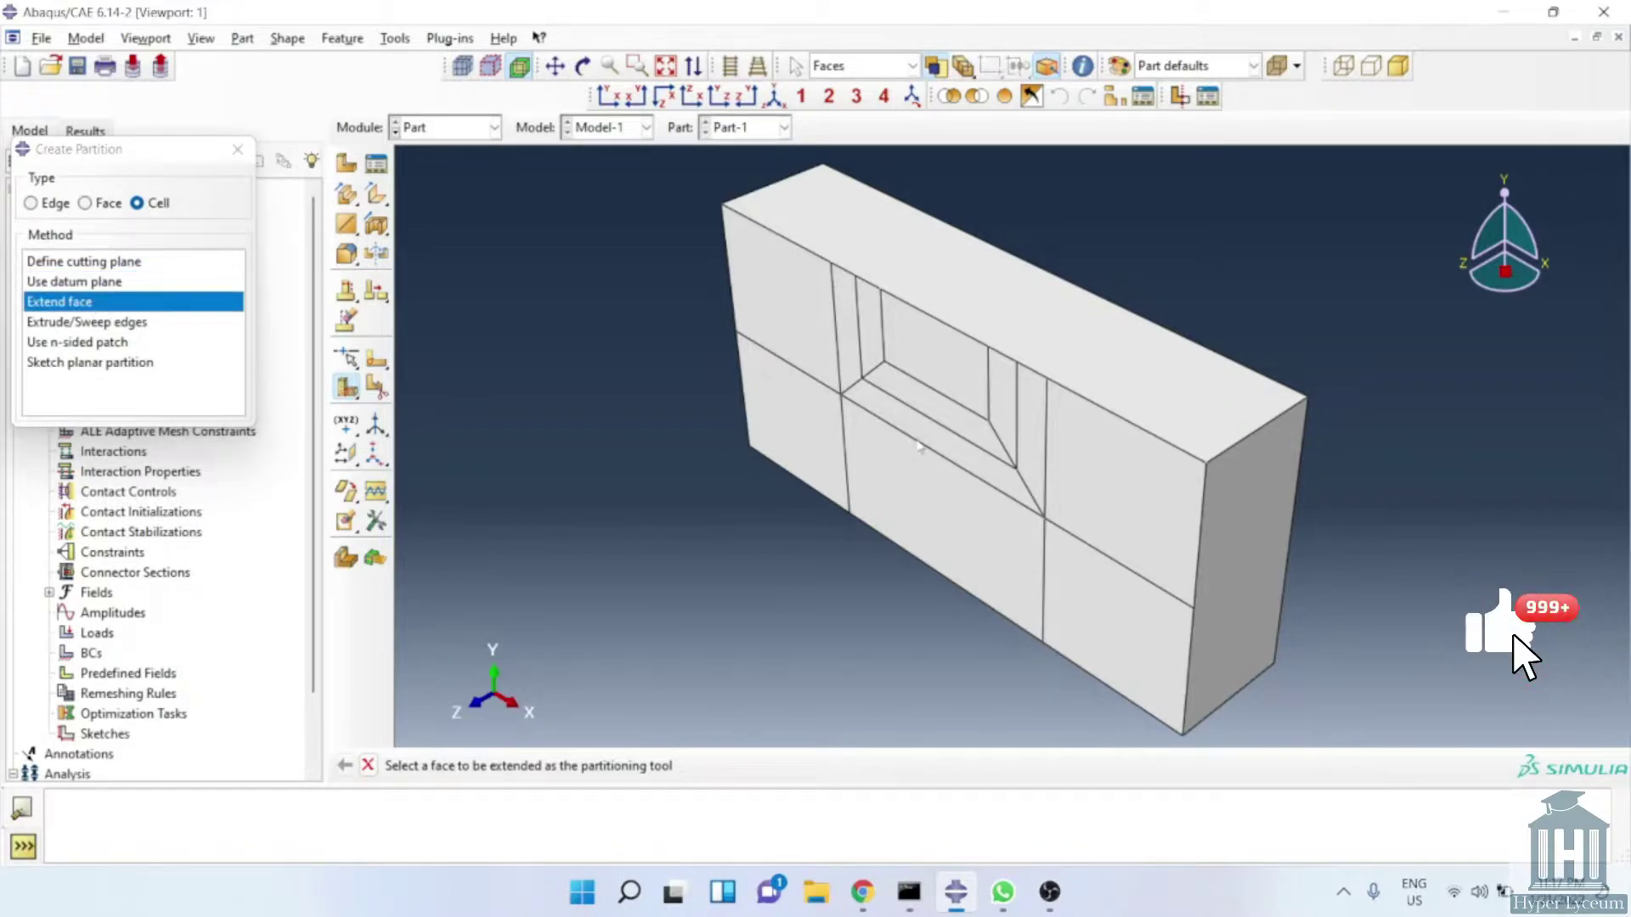
pyautogui.click(62, 326)
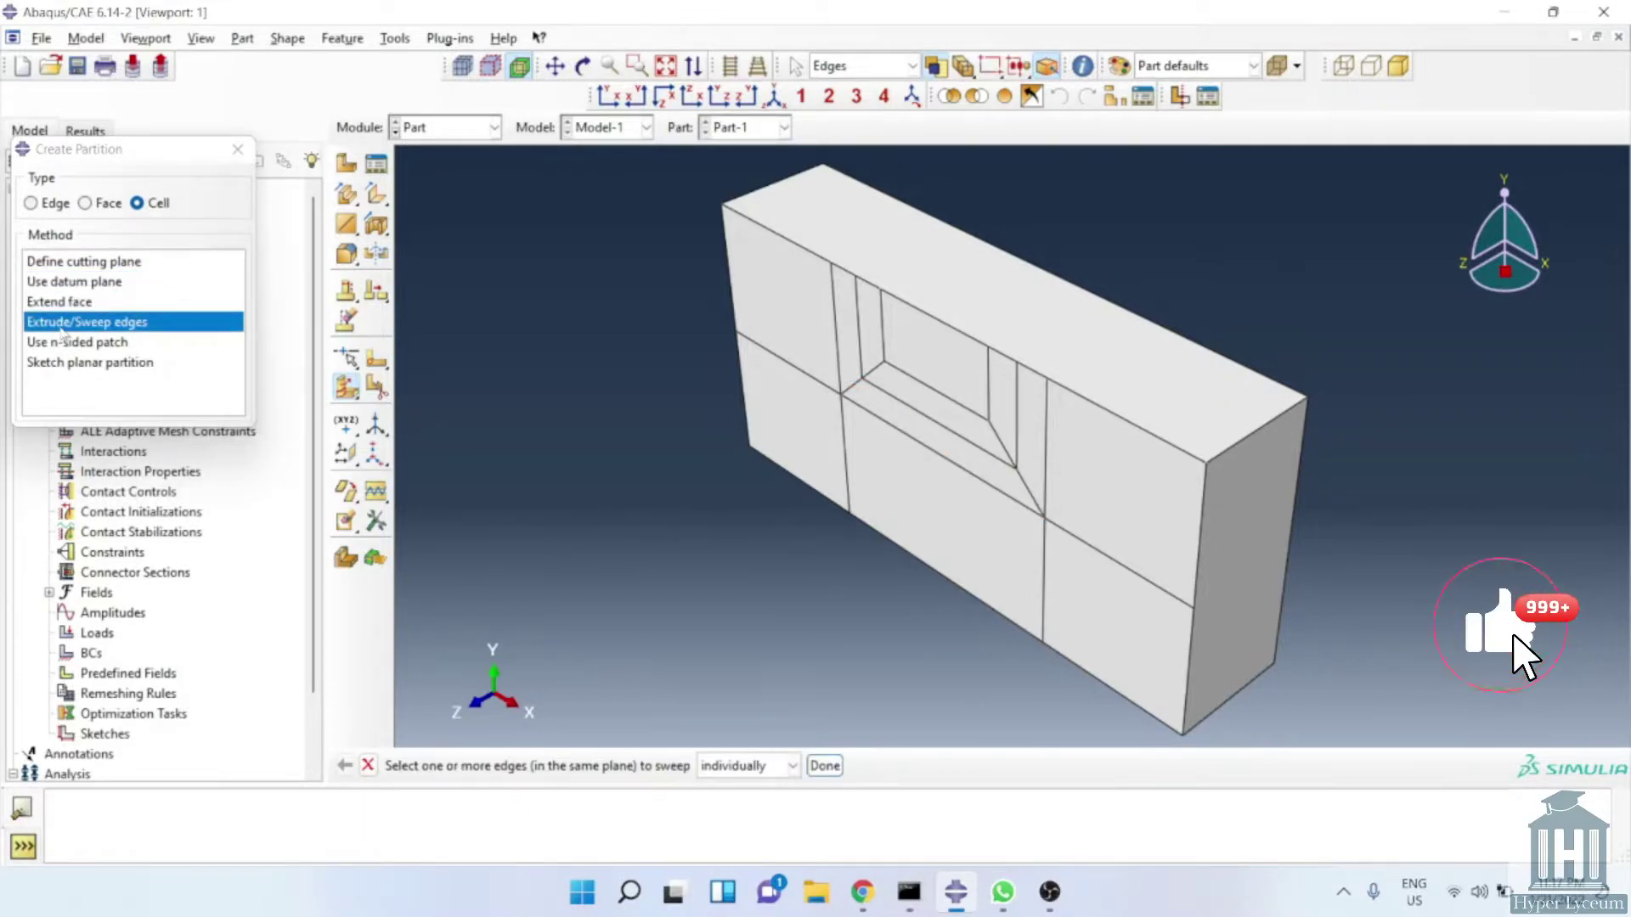
pyautogui.click(990, 391)
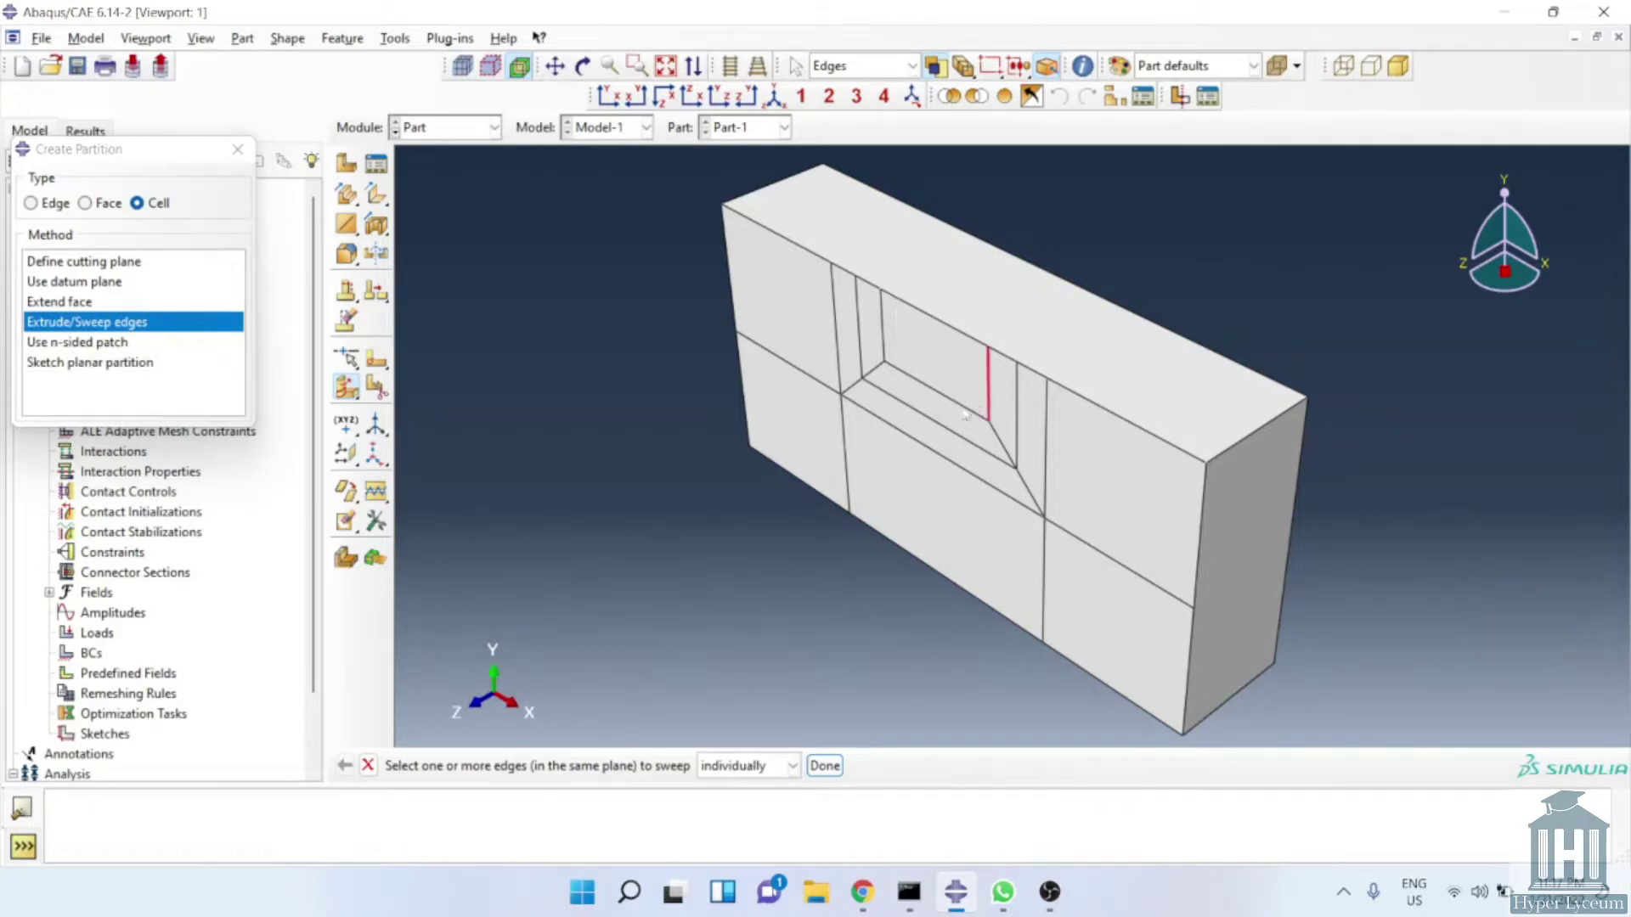
pyautogui.keyDown('shift'); pyautogui.click(967, 413); pyautogui.keyUp('shift')
pyautogui.keyDown('shift'); pyautogui.click(882, 330); pyautogui.keyUp('shift')
pyautogui.middleClick(903, 344)
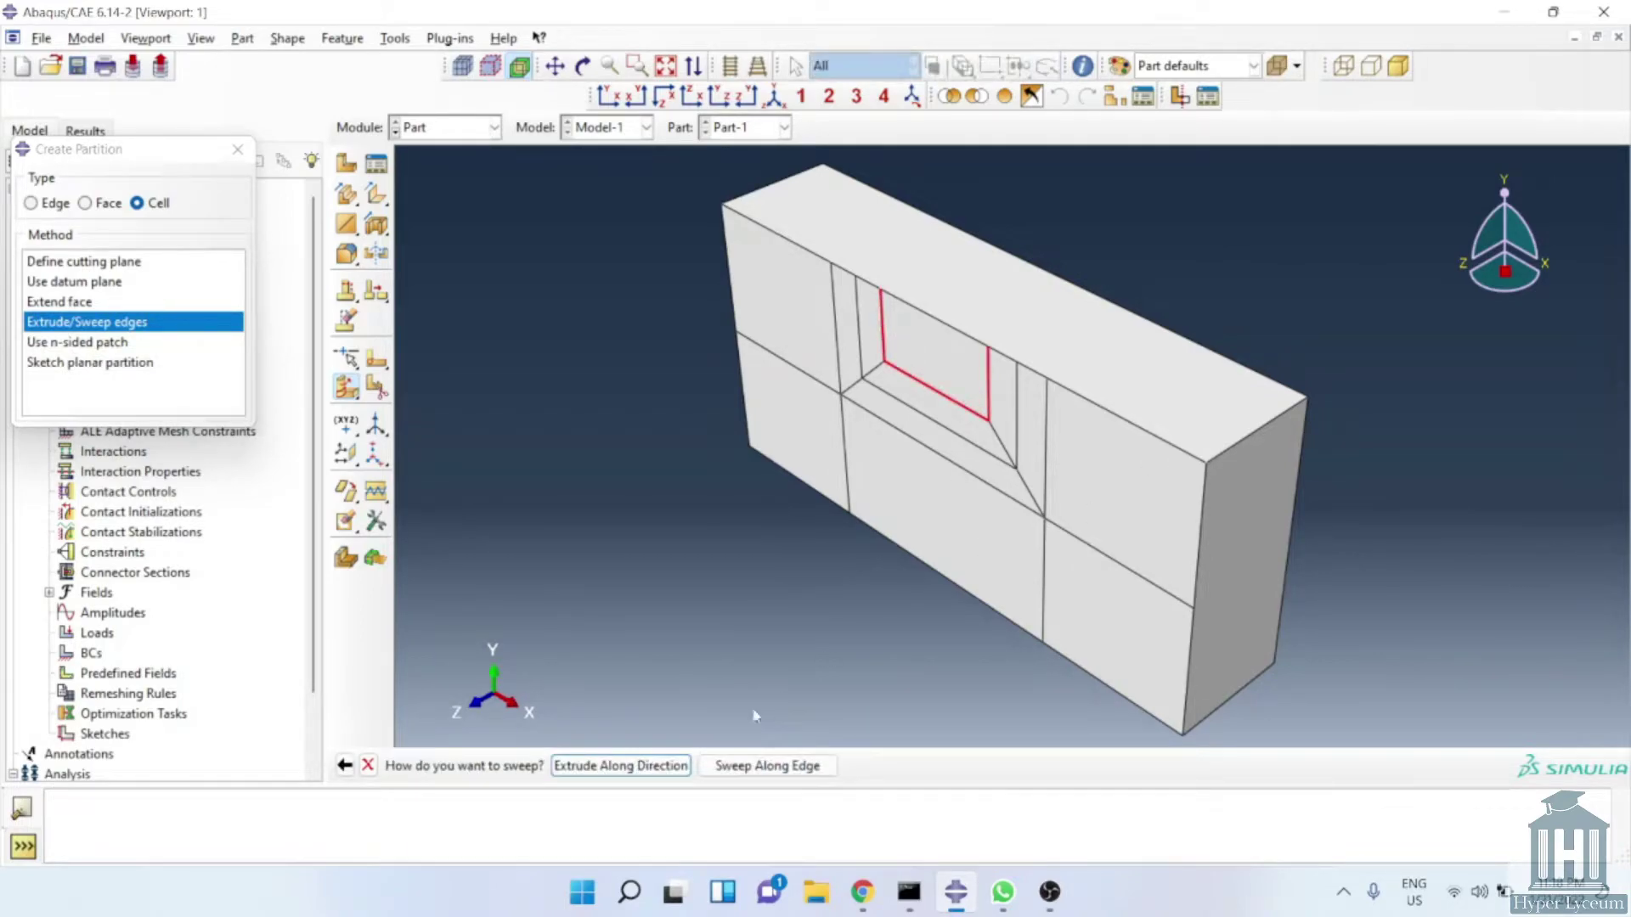
pyautogui.click(621, 766)
pyautogui.click(1254, 430)
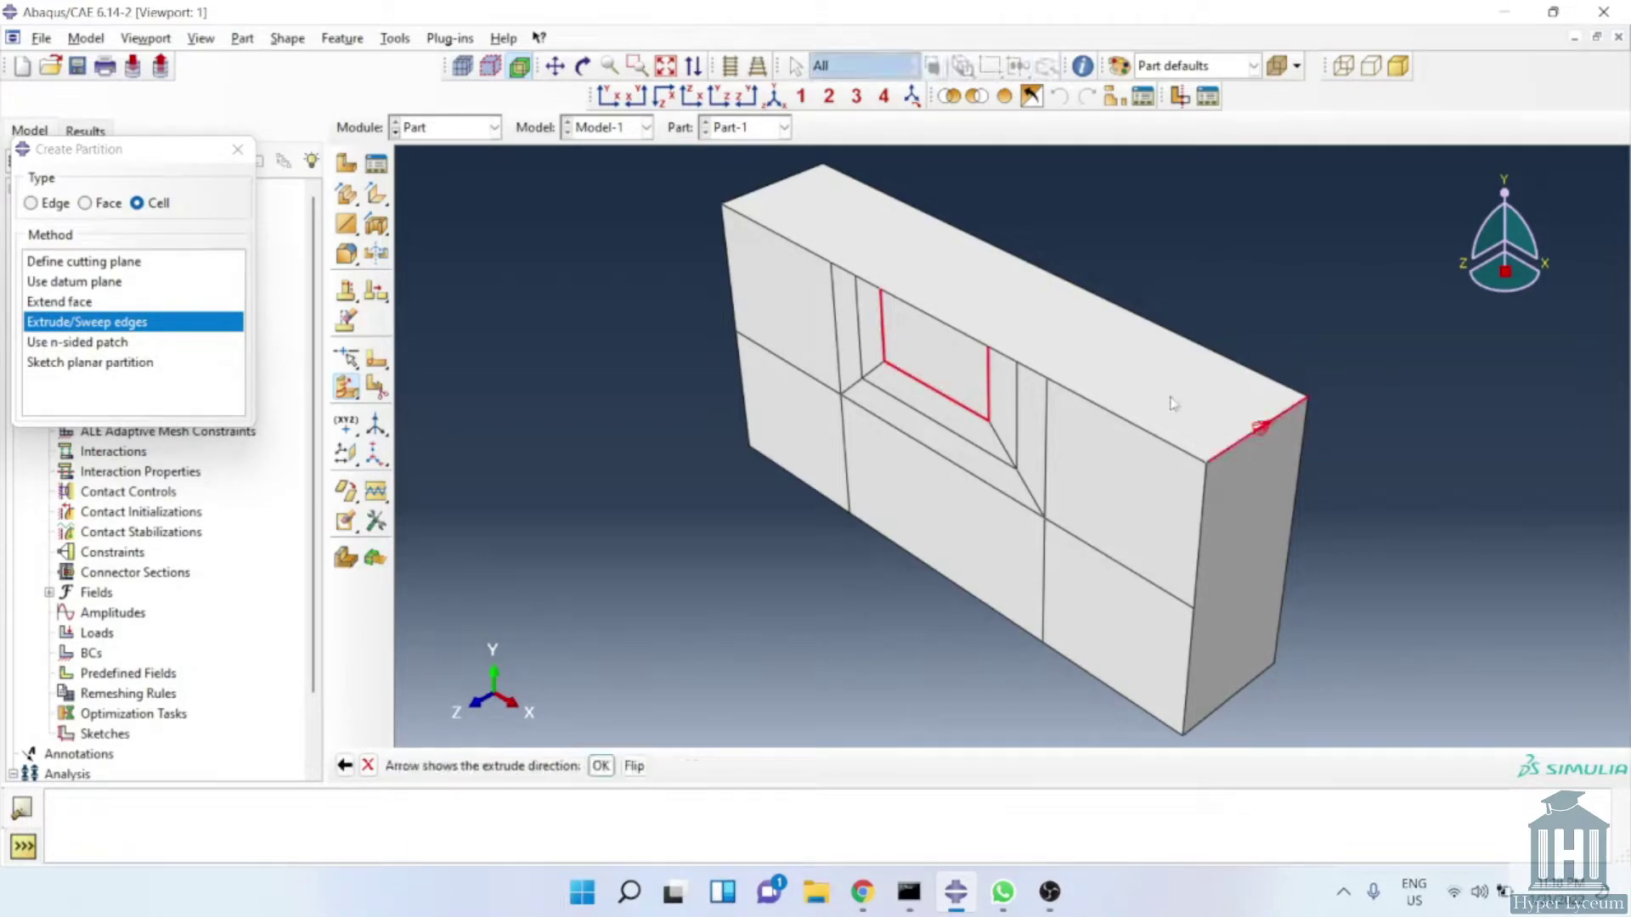
pyautogui.middleClick(1172, 403)
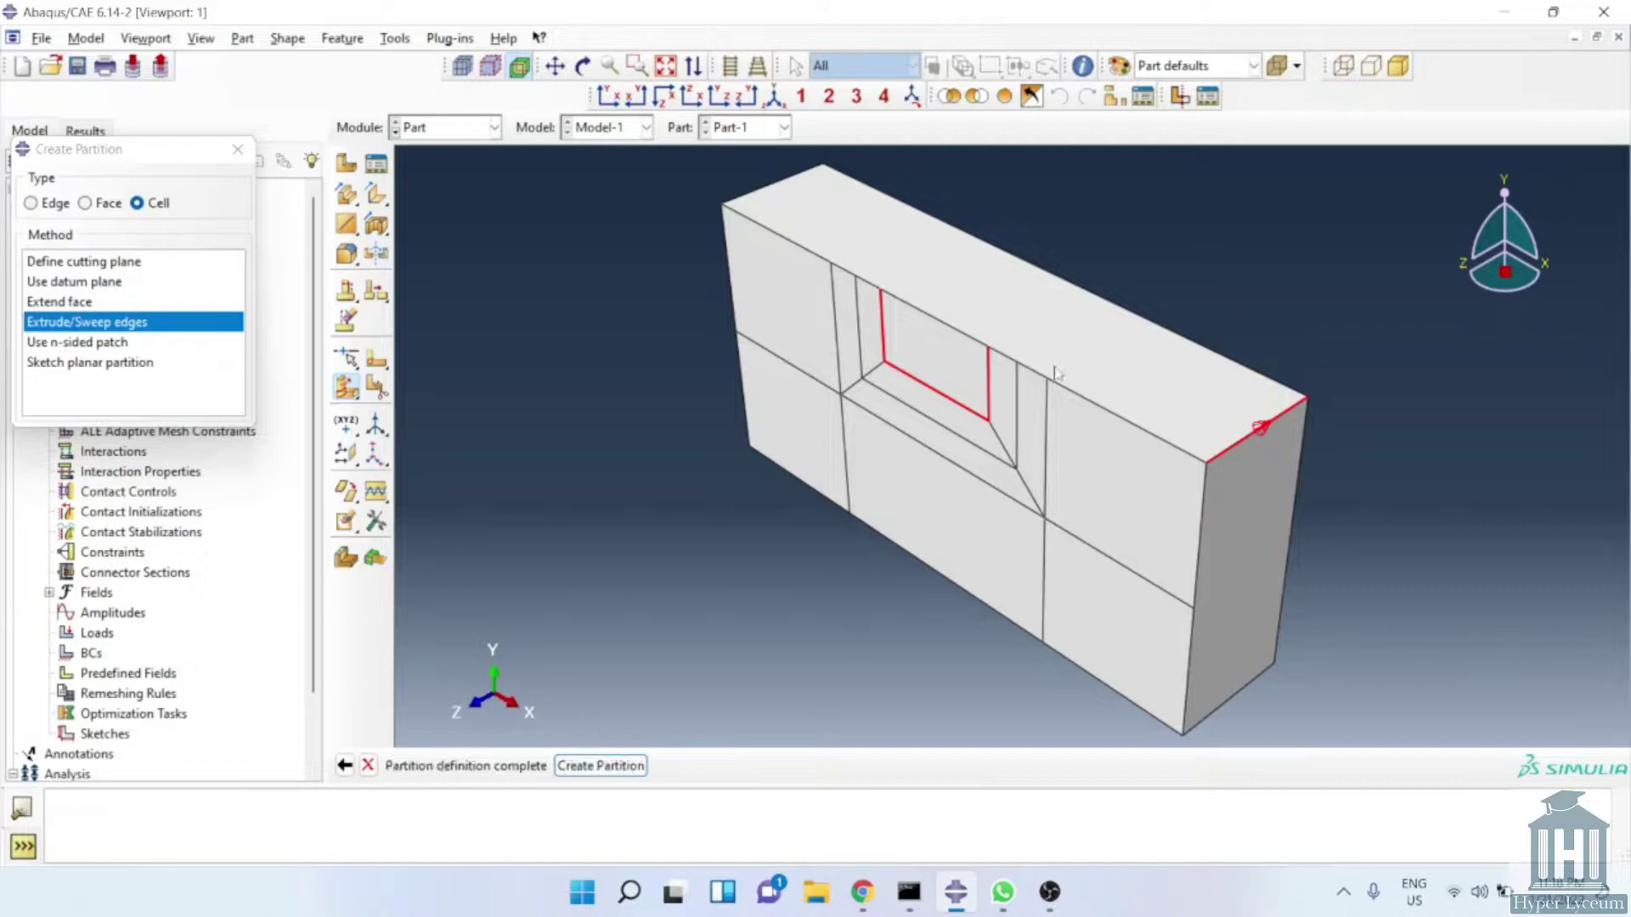
# Partition off the inner right strip by extruding the middle rectangle's right edge and the adjoining diagonal through the block's thickness
pyautogui.click(1007, 402)
pyautogui.middleClick(1016, 438)
pyautogui.click(1019, 439)
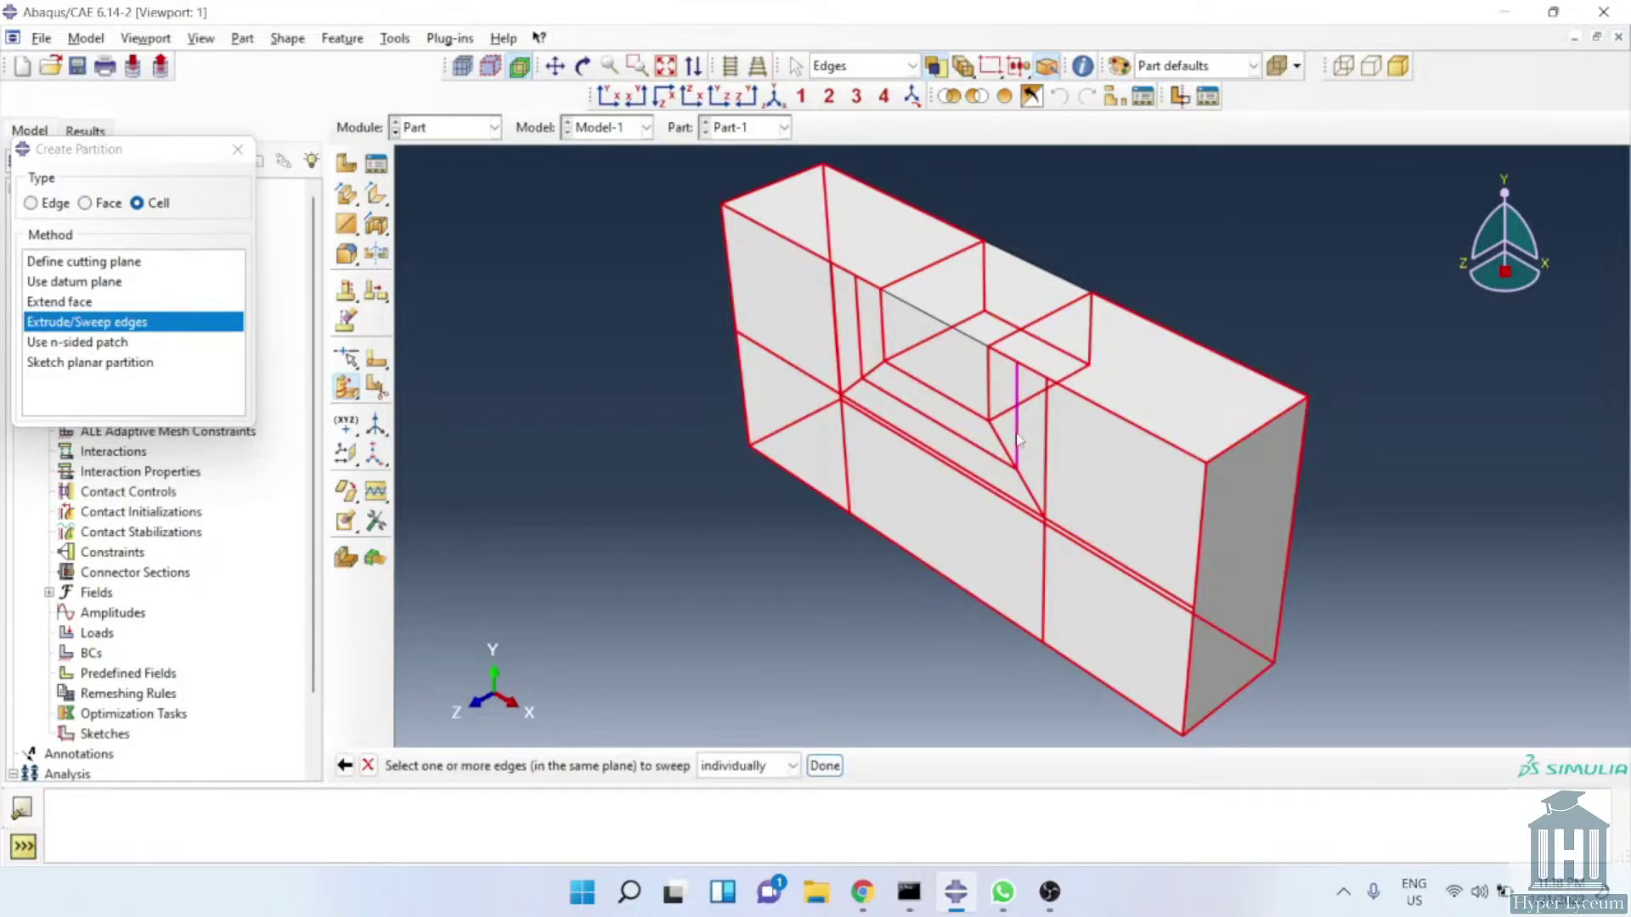
pyautogui.click(1005, 448)
pyautogui.click(991, 401)
pyautogui.middleClick(1179, 423)
pyautogui.middleClick(1233, 446)
pyautogui.click(1242, 438)
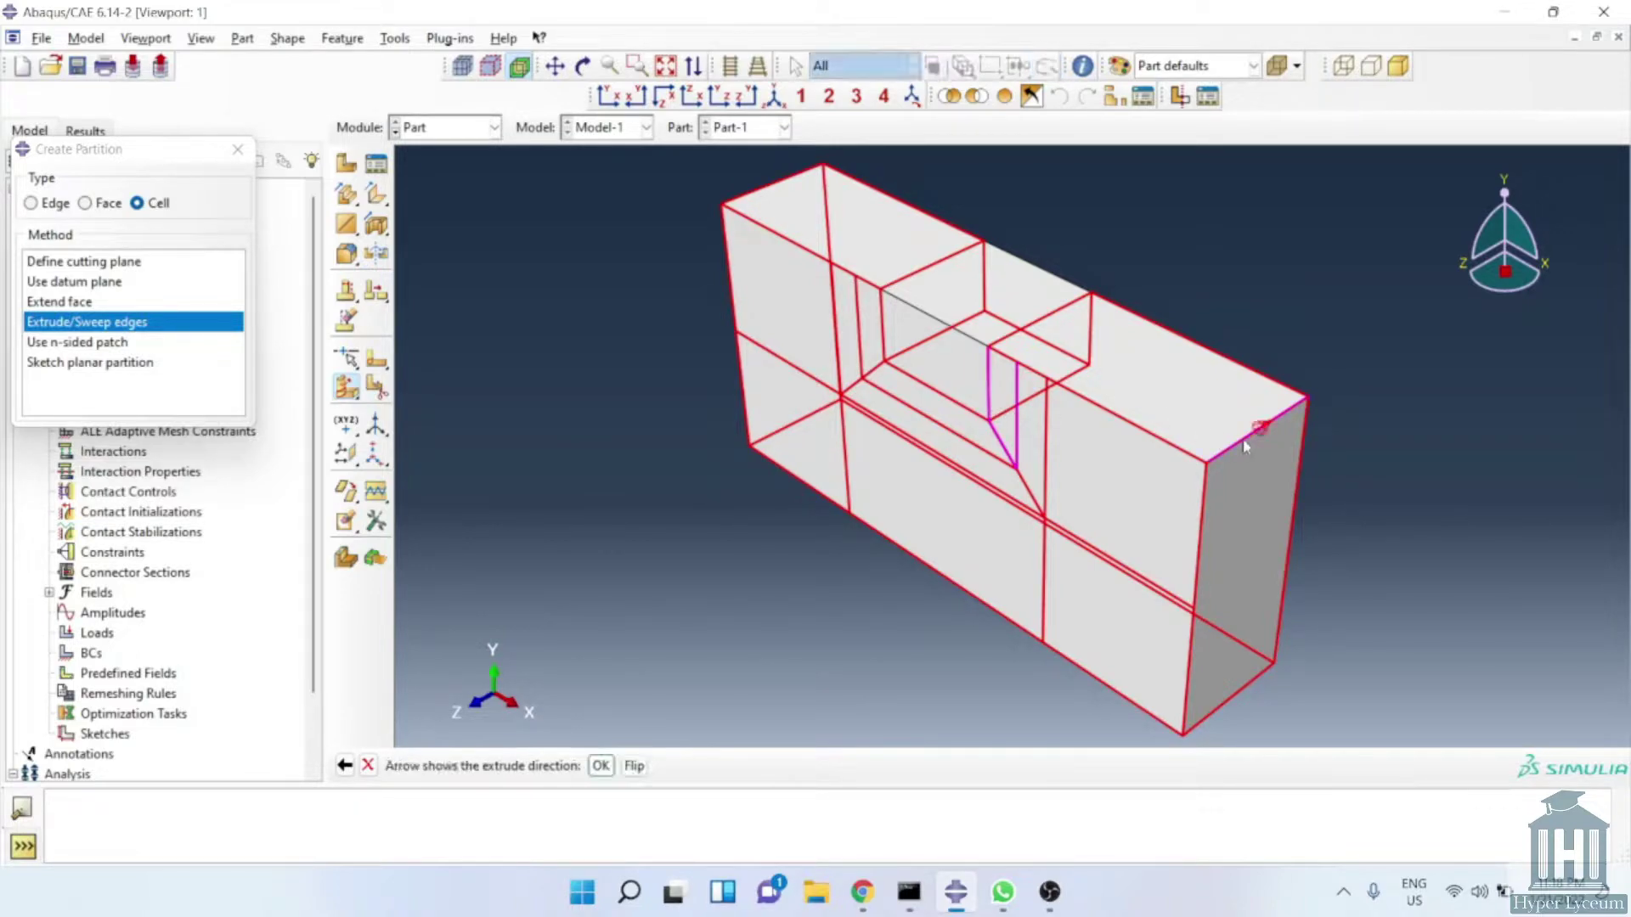
pyautogui.middleClick(1242, 439)
pyautogui.middleClick(1196, 436)
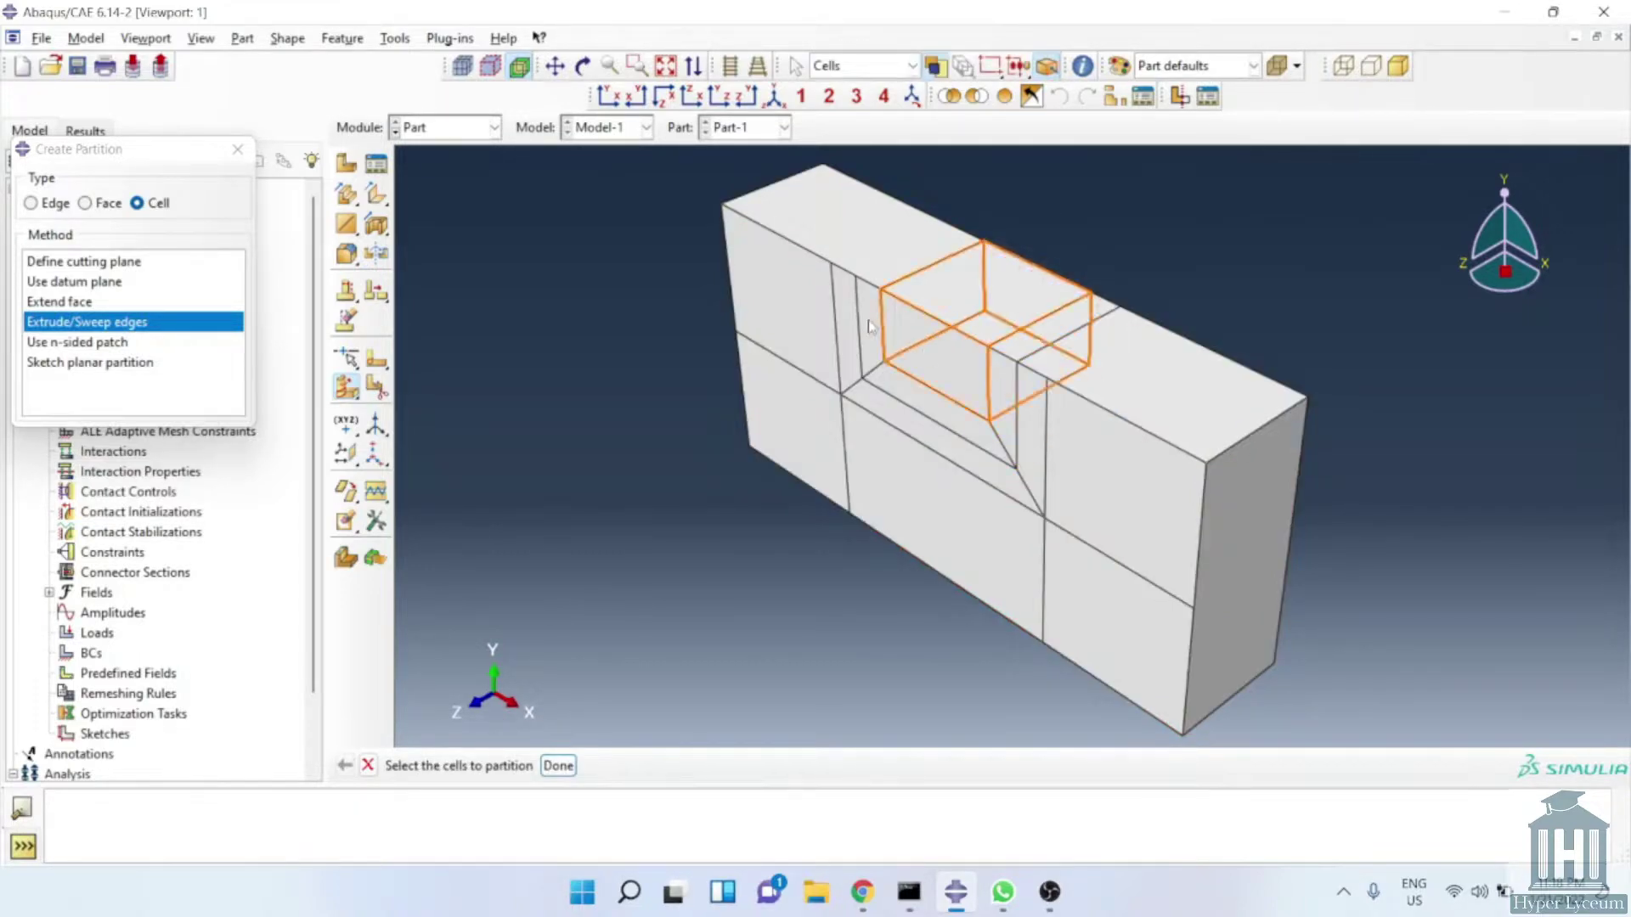
# Partition off the inner left strip by extruding the middle rectangle's left edge and adjoining diagonal along the block's thickness edge
pyautogui.click(866, 325)
pyautogui.middleClick(866, 324)
pyautogui.click(882, 339)
pyautogui.middleClick(883, 340)
pyautogui.middleClick(1062, 391)
pyautogui.click(1252, 437)
pyautogui.middleClick(1252, 437)
pyautogui.middleClick(1189, 425)
# Partition off the strip beneath the central block by extruding the outermost rectangle's lower edge and adjoining diagonals through the thickness
pyautogui.click(834, 334)
pyautogui.middleClick(834, 334)
pyautogui.click(852, 393)
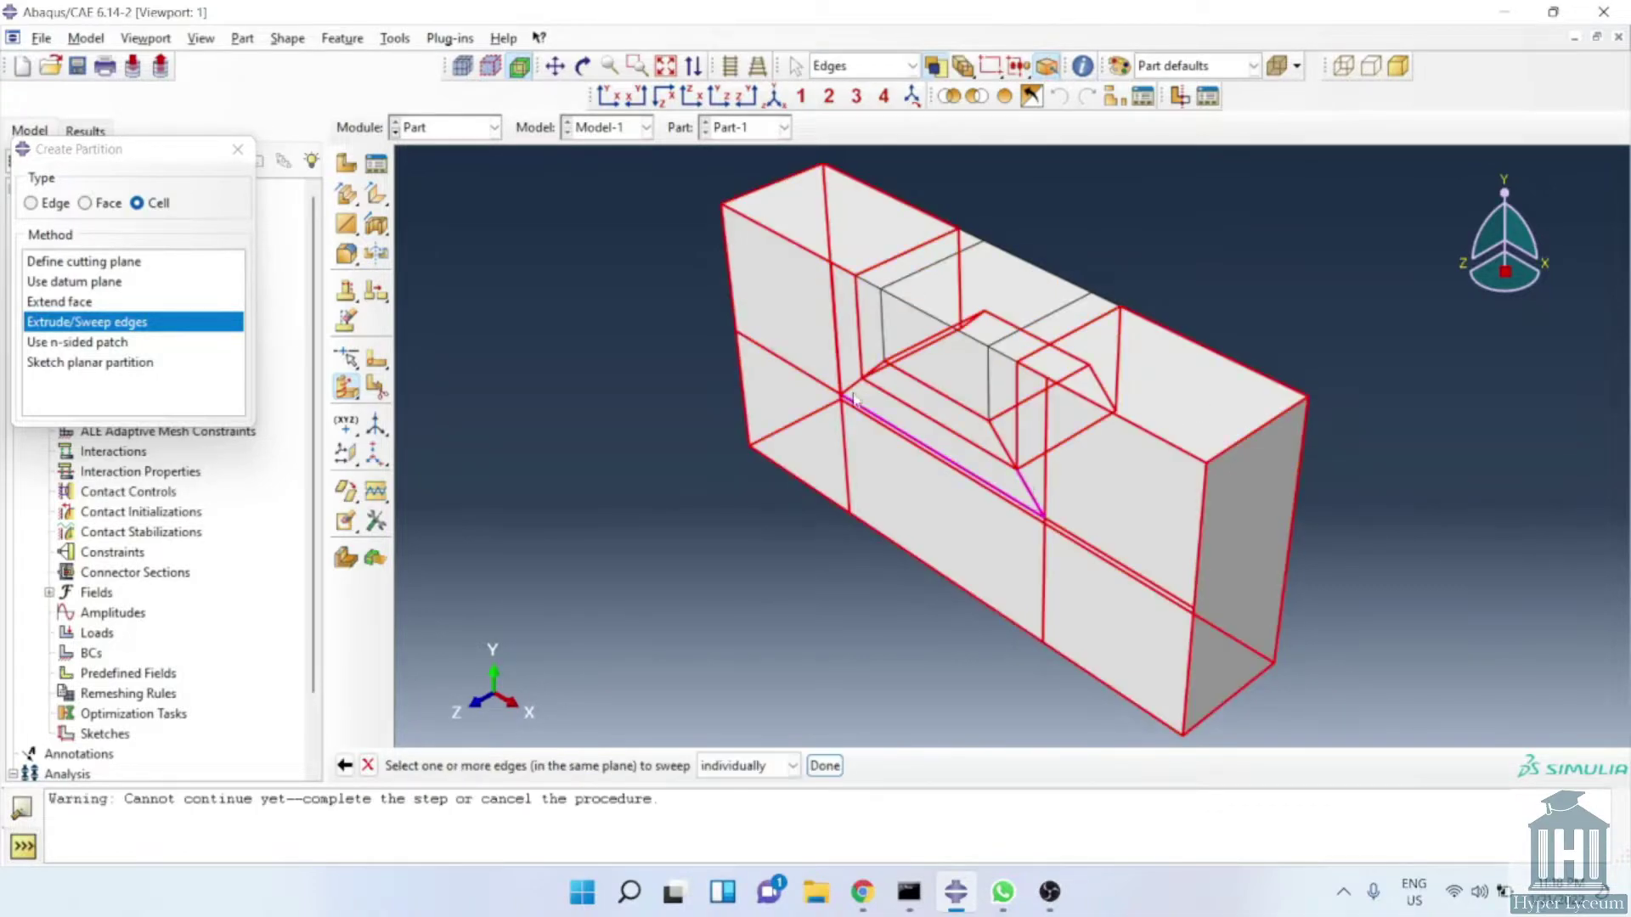
pyautogui.middleClick(1044, 417)
pyautogui.click(1245, 440)
pyautogui.middleClick(1245, 440)
# Partition off the outer right and left strips by extruding the outermost rectangle's vertical side edges through the thickness
pyautogui.click(1046, 478)
pyautogui.middleClick(1045, 478)
pyautogui.click(851, 347)
pyautogui.middleClick(851, 347)
pyautogui.click(837, 338)
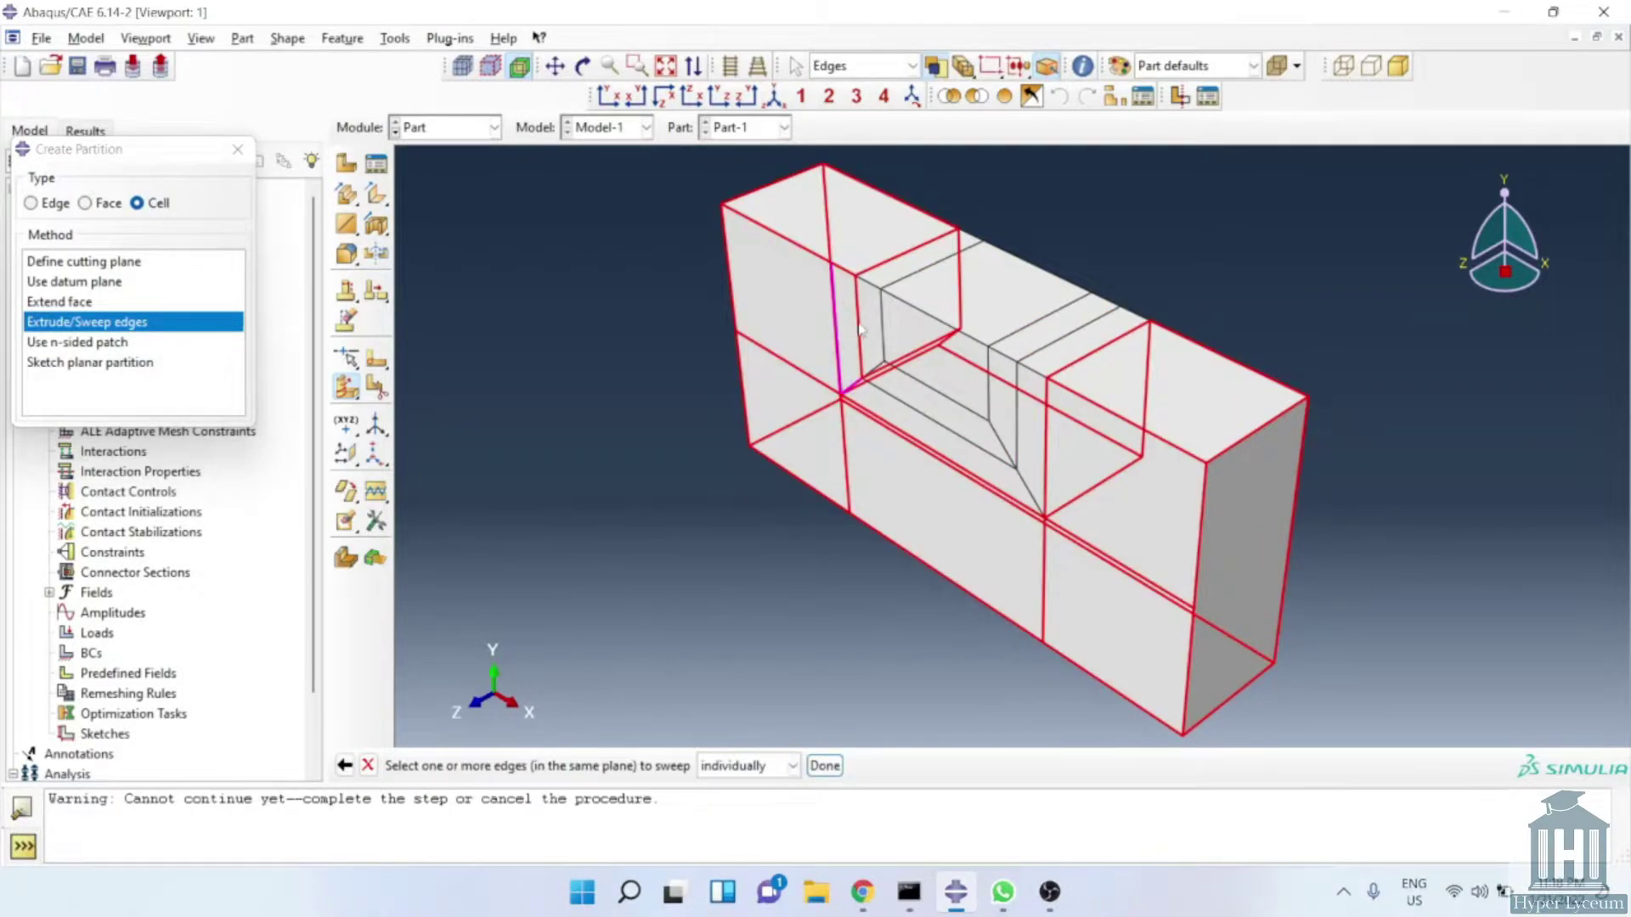
pyautogui.middleClick(858, 324)
# Separate the lower middle block by extruding the two lower vertical lines and the outermost rectangle's lower edge through the thickness
pyautogui.click(1044, 557)
pyautogui.click(952, 462)
pyautogui.click(848, 471)
pyautogui.middleClick(848, 471)
pyautogui.click(1238, 443)
pyautogui.middleClick(1238, 442)
# Split the right end block into upper and lower cells by extruding its horizontal partition line through the thickness
pyautogui.click(1237, 444)
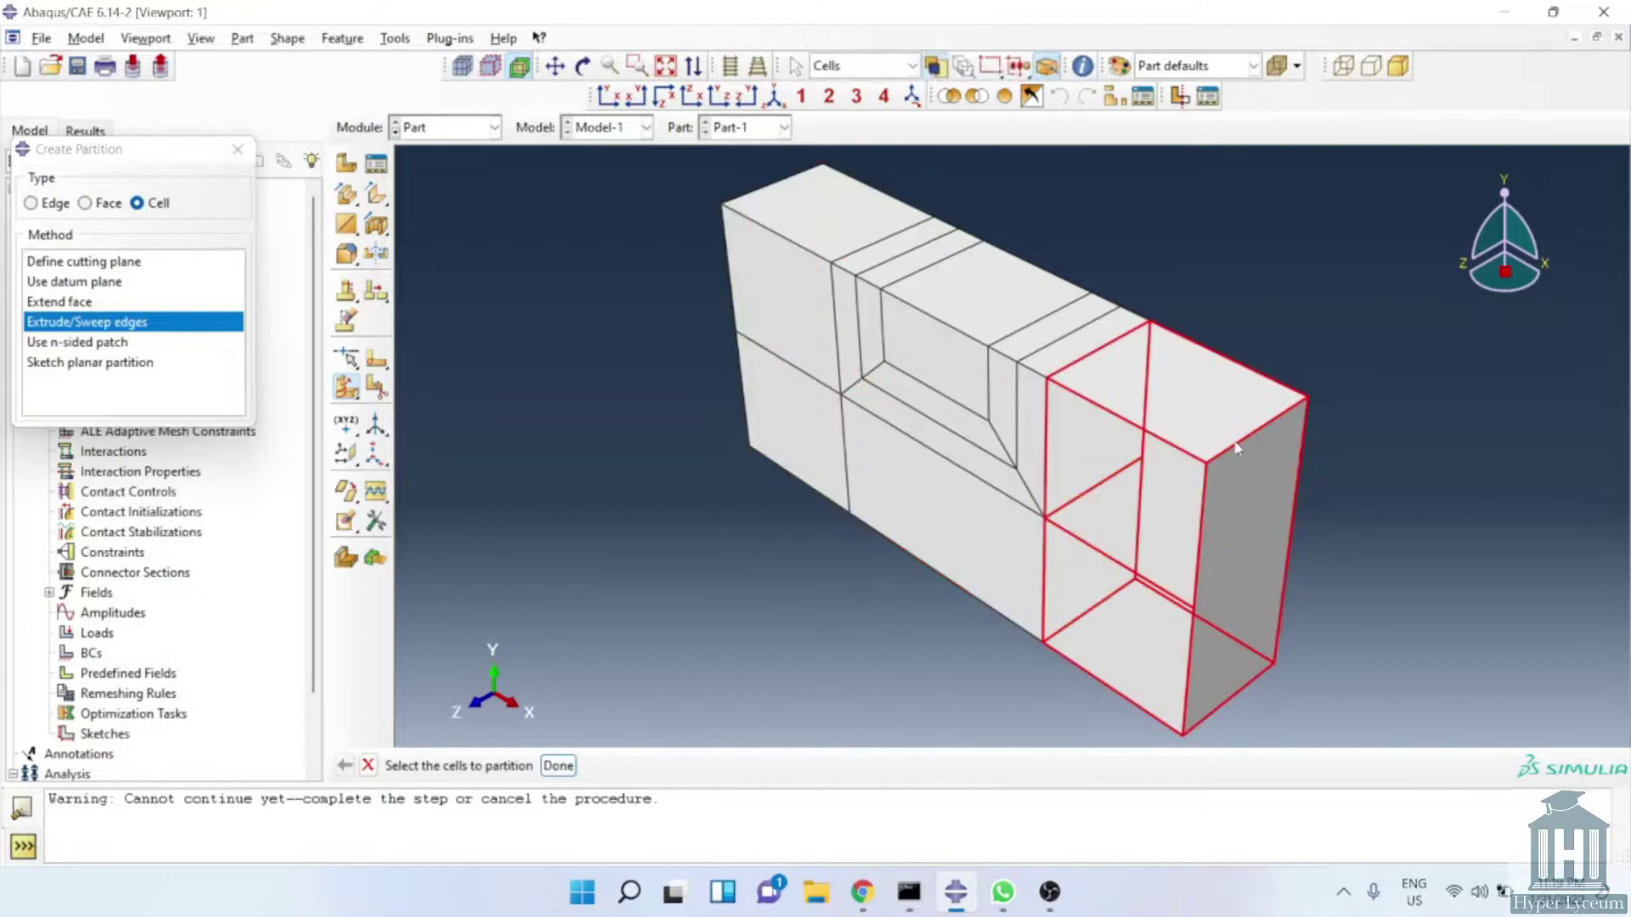
pyautogui.middleClick(1237, 444)
pyautogui.click(1122, 564)
pyautogui.middleClick(1184, 517)
pyautogui.click(1238, 443)
pyautogui.middleClick(1238, 443)
# Split the left end block into upper and lower cells by extruding its horizontal partition line through the thickness
pyautogui.click(802, 450)
pyautogui.middleClick(802, 450)
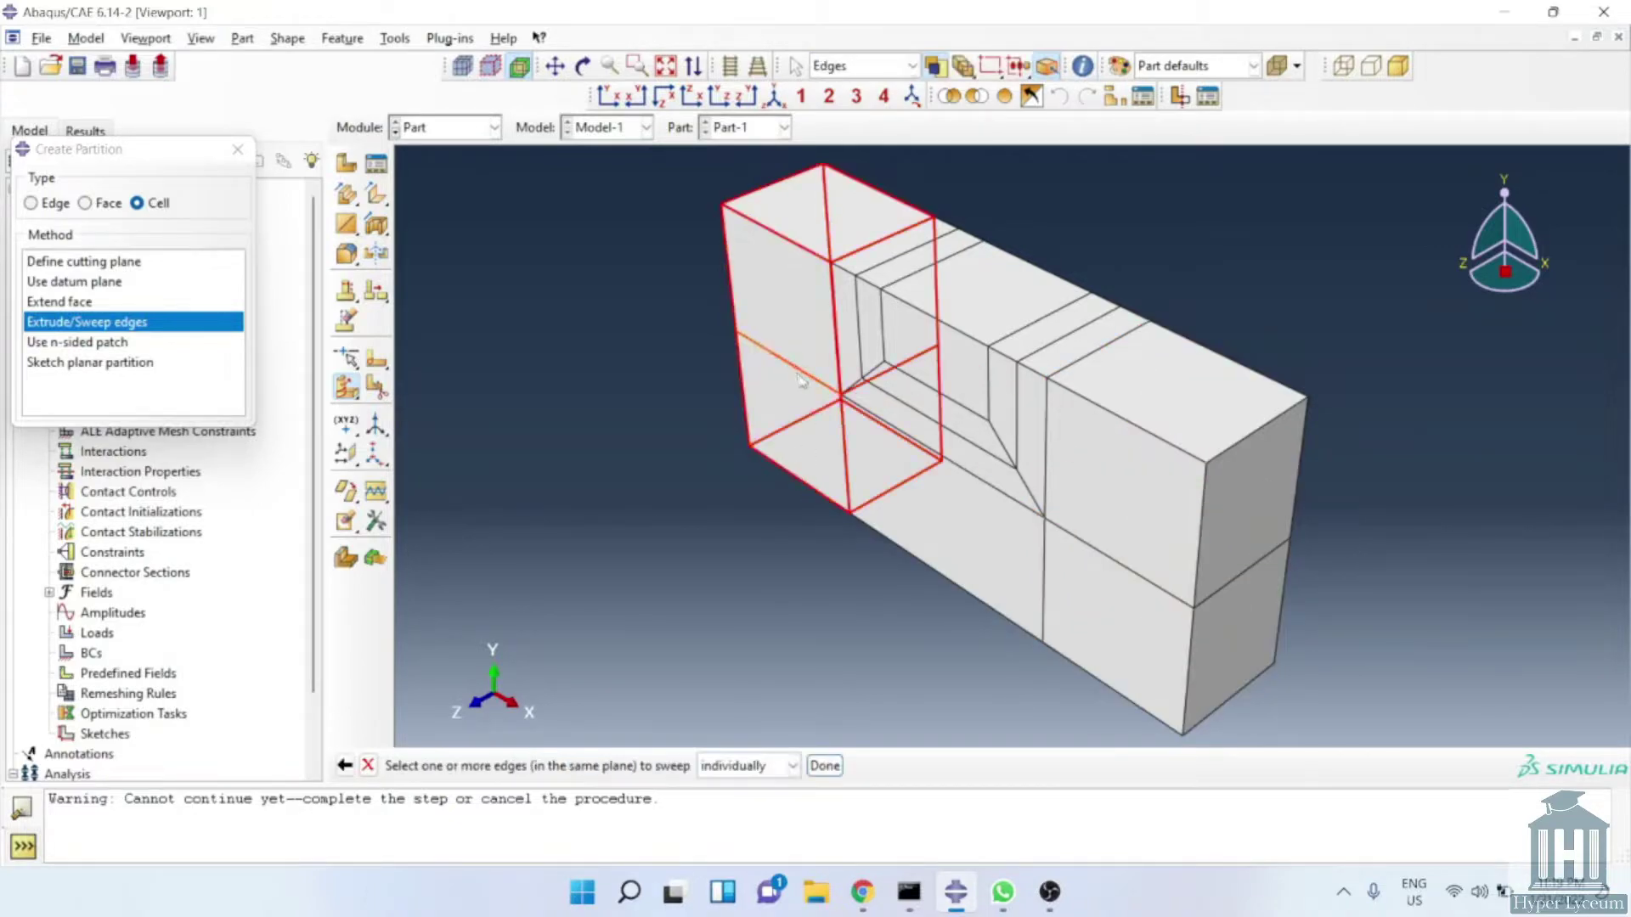
pyautogui.click(798, 369)
pyautogui.middleClick(786, 273)
pyautogui.click(782, 307)
pyautogui.middleClick(781, 302)
# Split the trapezoidal strip beneath the central block in two by extruding the middle rectangle's lower edge through the thickness
pyautogui.click(959, 410)
pyautogui.middleClick(959, 410)
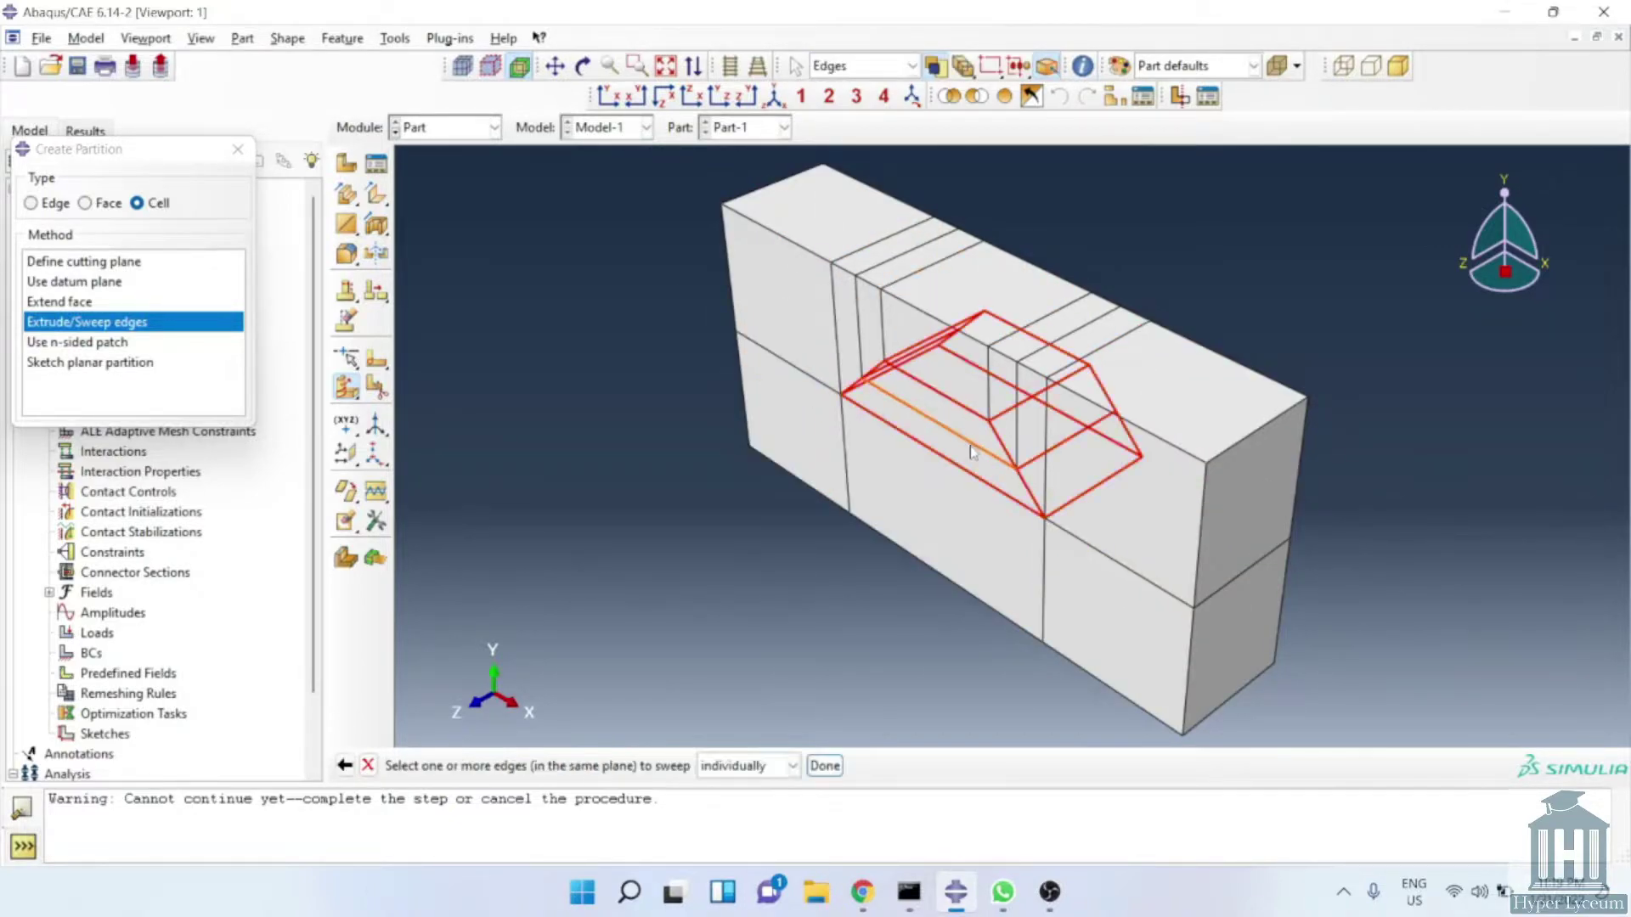
pyautogui.click(926, 445)
pyautogui.middleClick(904, 399)
pyautogui.click(1028, 460)
pyautogui.middleClick(1024, 450)
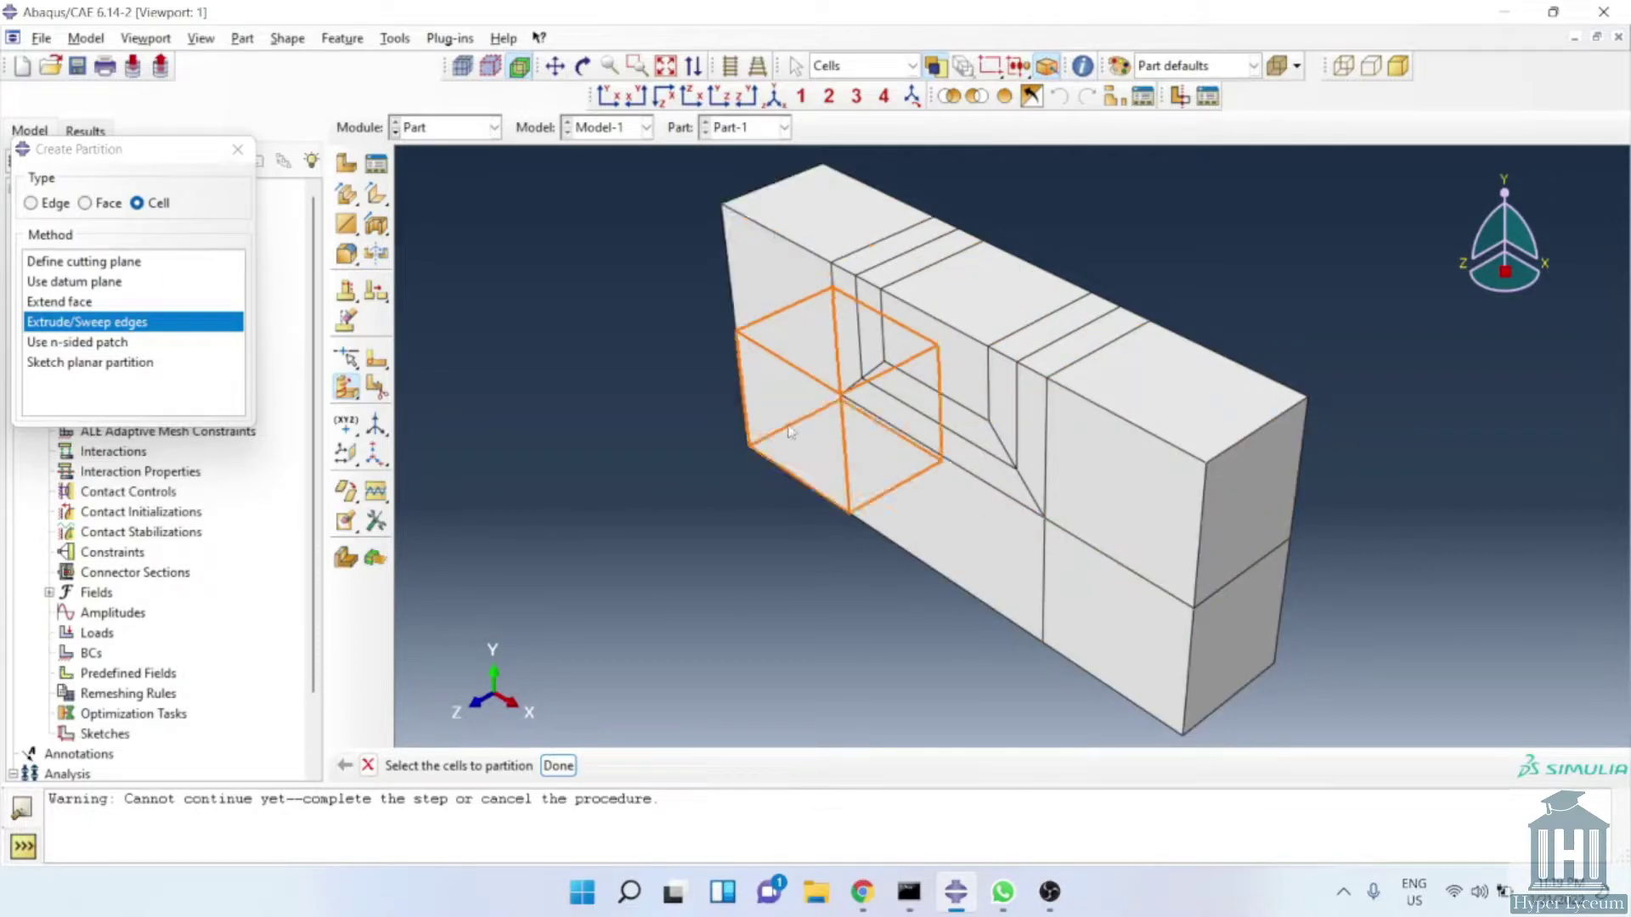
# Switch to the Assembly module and create a dependent instance of Part-1
pyautogui.click(494, 128)
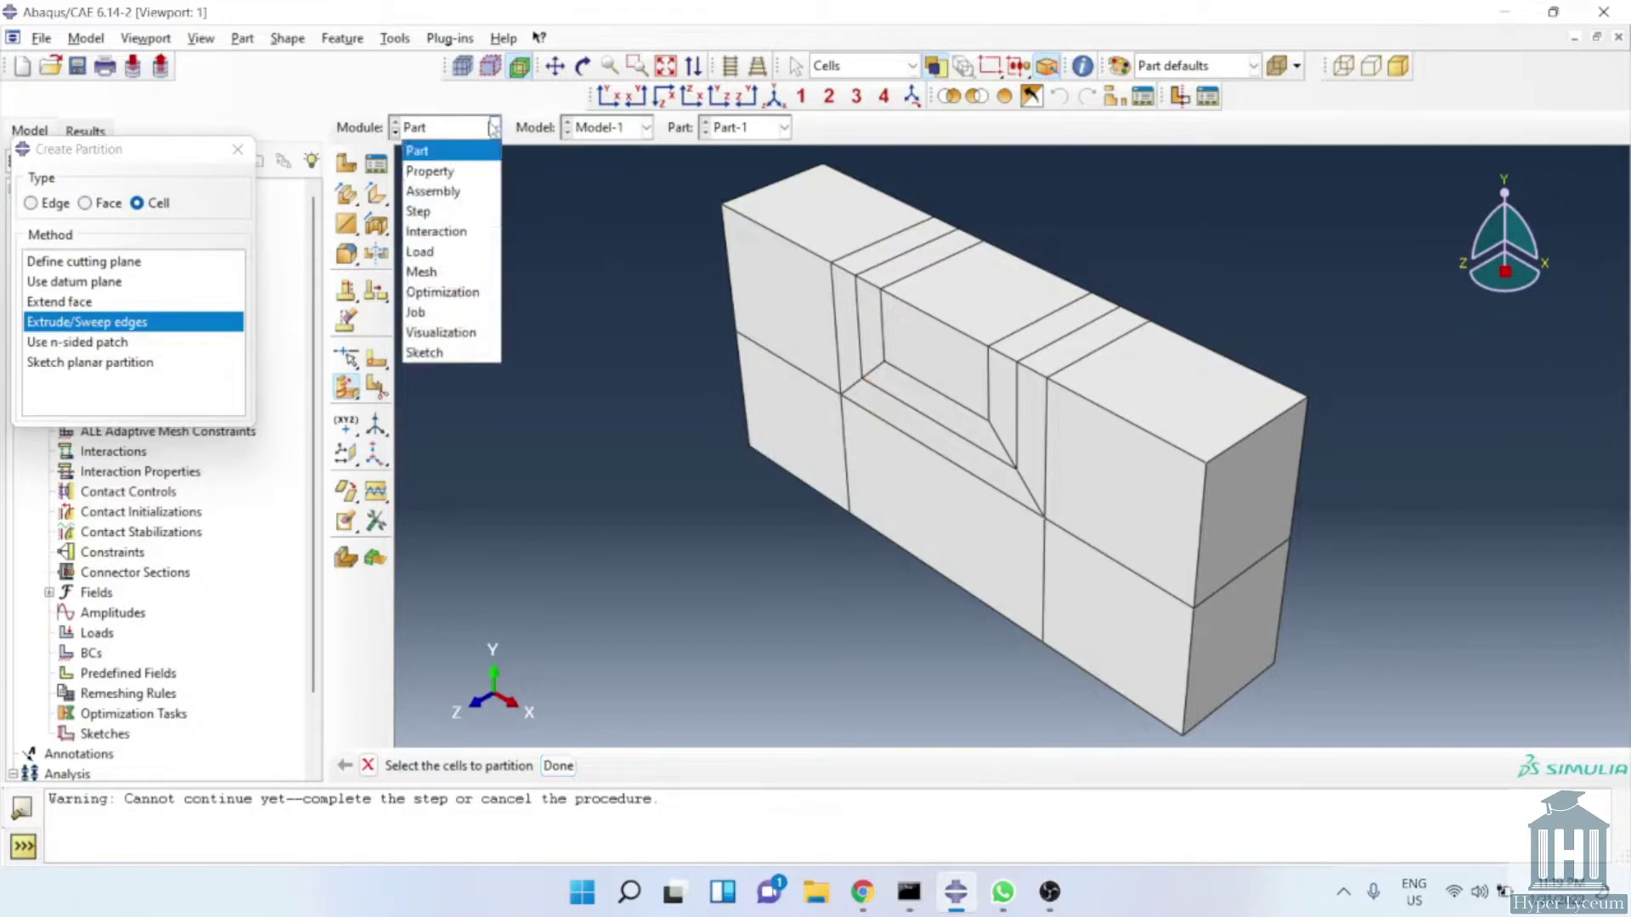
pyautogui.click(433, 193)
pyautogui.click(347, 164)
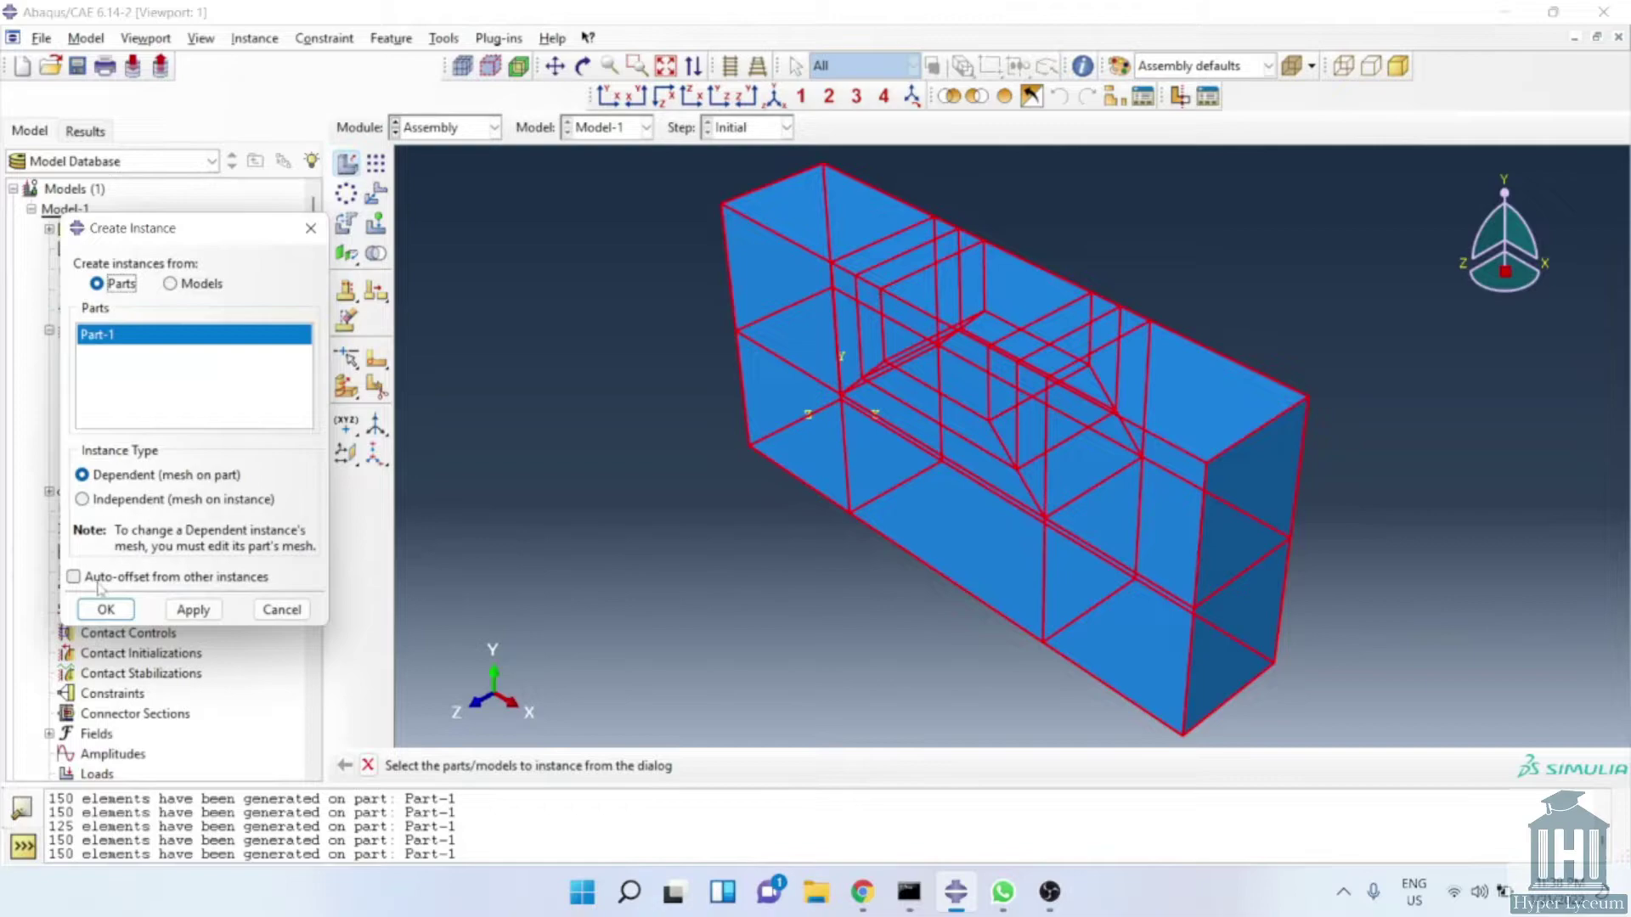
pyautogui.click(109, 609)
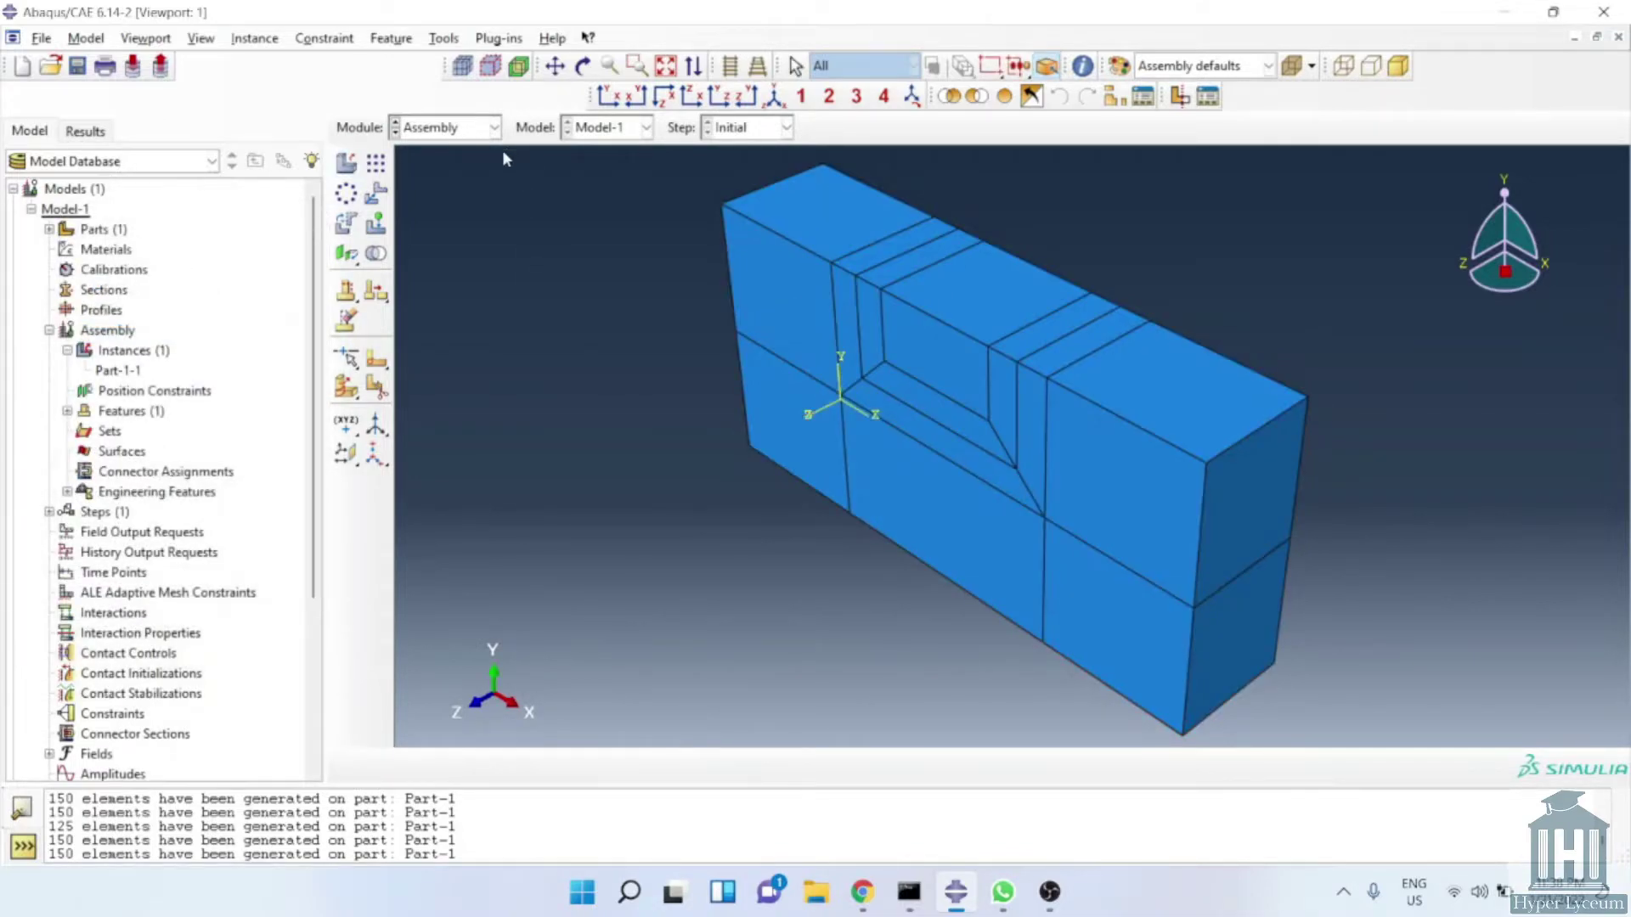
# In the Mesh module, assign hex sweep mesh controls to the six strip cells around the central block and begin redefining their sweep paths
pyautogui.click(495, 127)
pyautogui.click(450, 274)
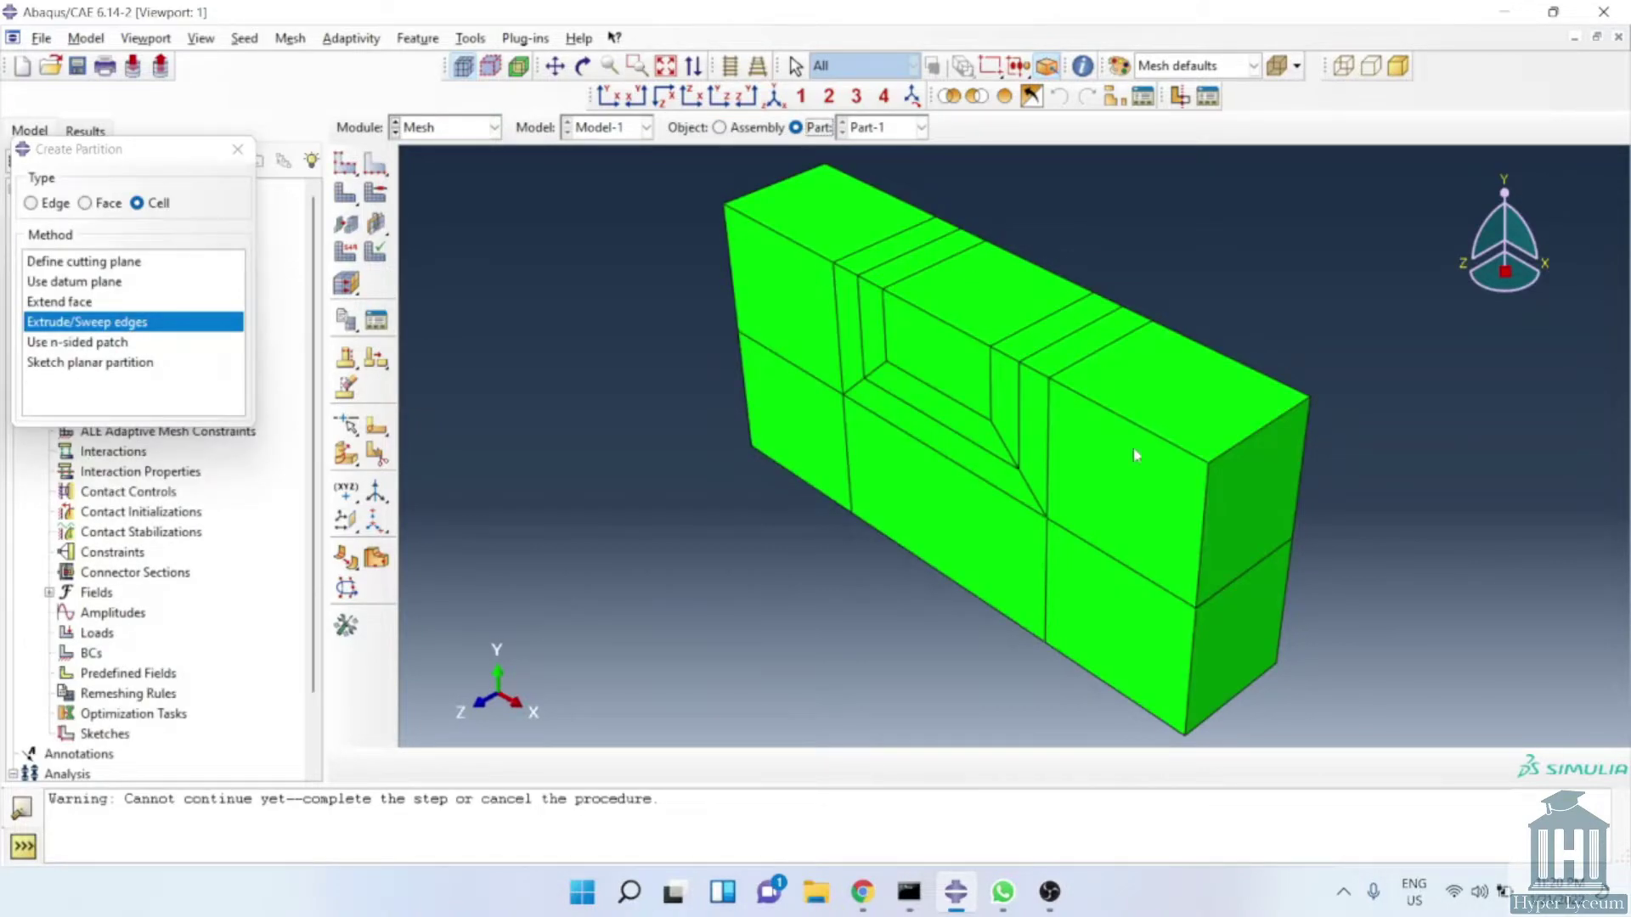
pyautogui.click(378, 194)
pyautogui.click(1002, 394)
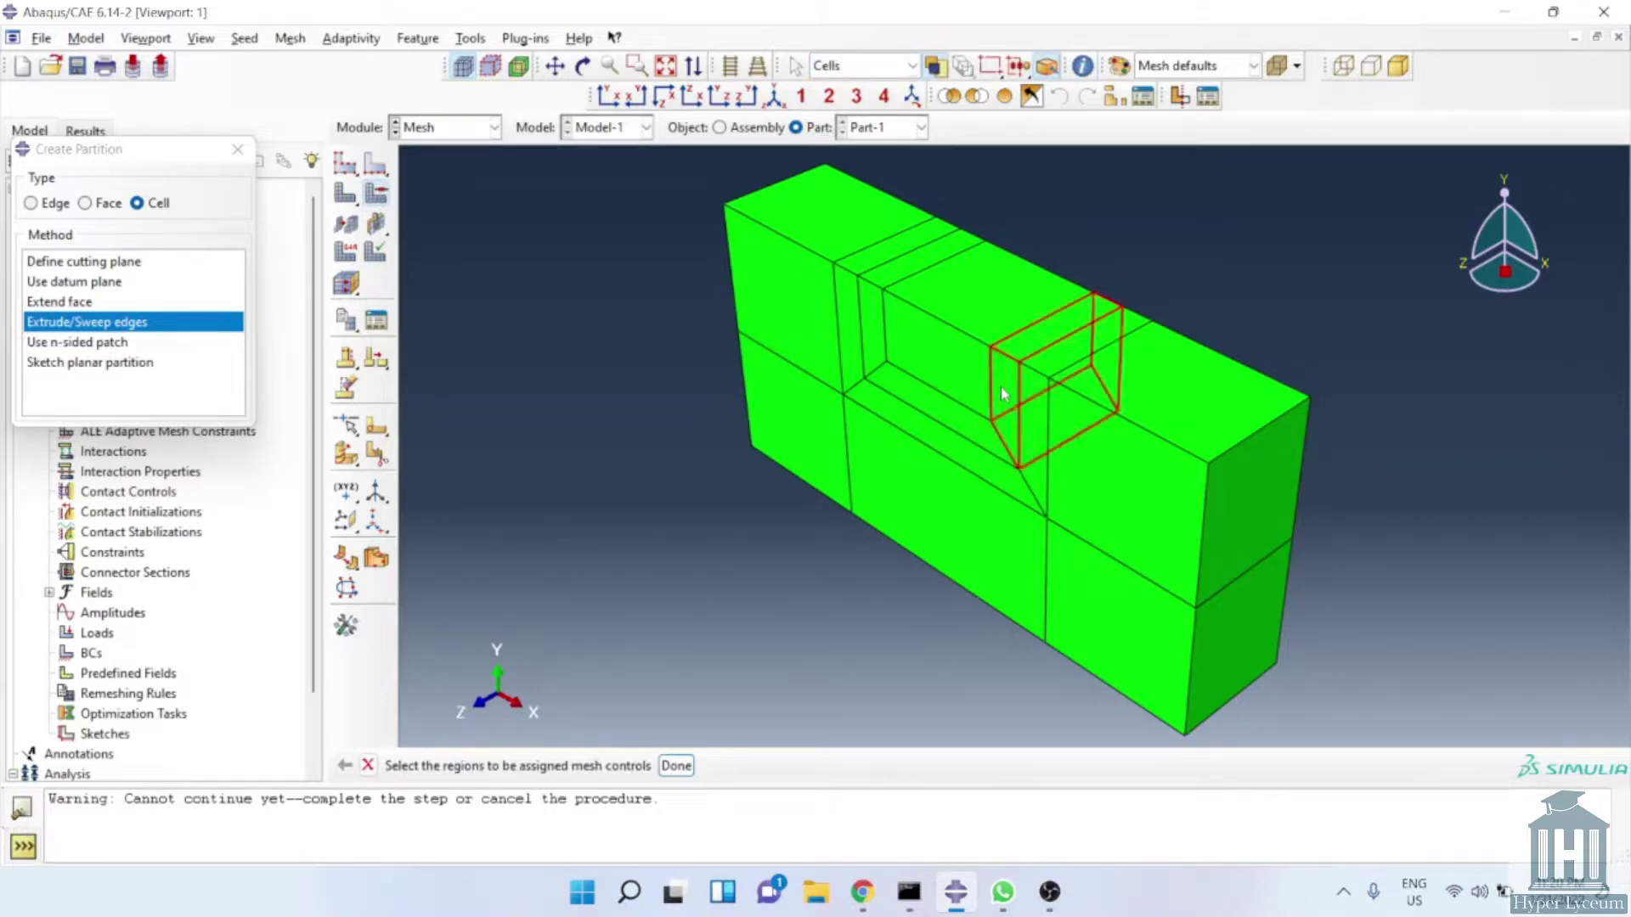
pyautogui.keyDown('shift'); pyautogui.click(1033, 437); pyautogui.keyUp('shift')
pyautogui.keyDown('shift'); pyautogui.click(969, 437); pyautogui.keyUp('shift')
pyautogui.keyDown('shift'); pyautogui.click(929, 428); pyautogui.keyUp('shift')
pyautogui.keyDown('shift'); pyautogui.click(867, 342); pyautogui.keyUp('shift')
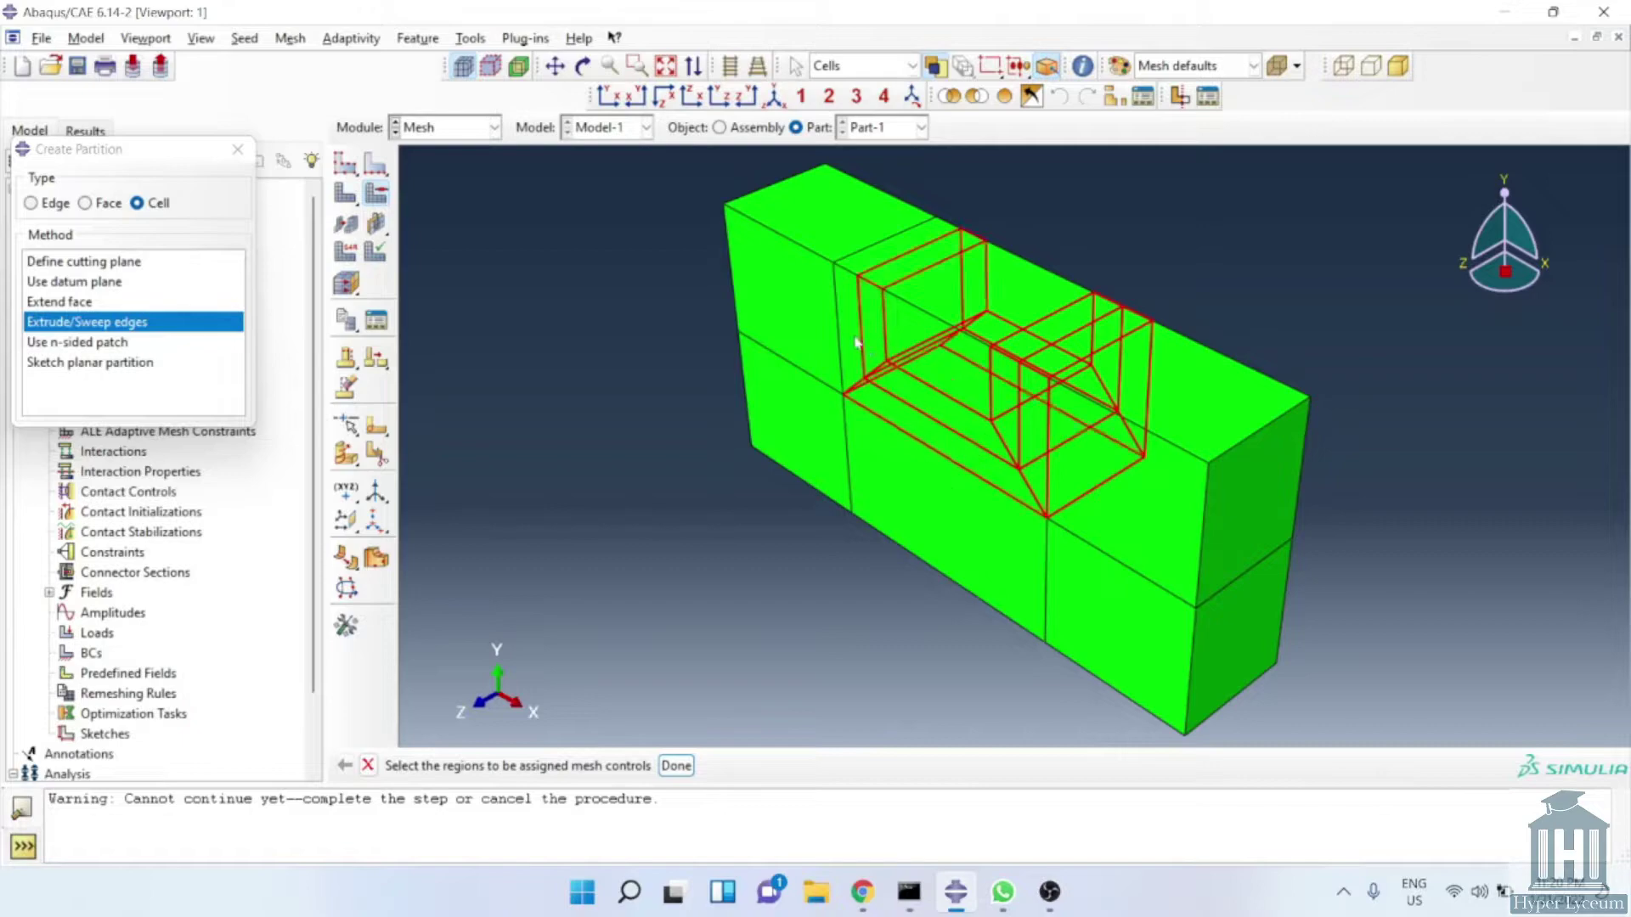
pyautogui.keyDown('shift'); pyautogui.click(852, 336); pyautogui.keyUp('shift')
pyautogui.middleClick(801, 352)
pyautogui.click(59, 432)
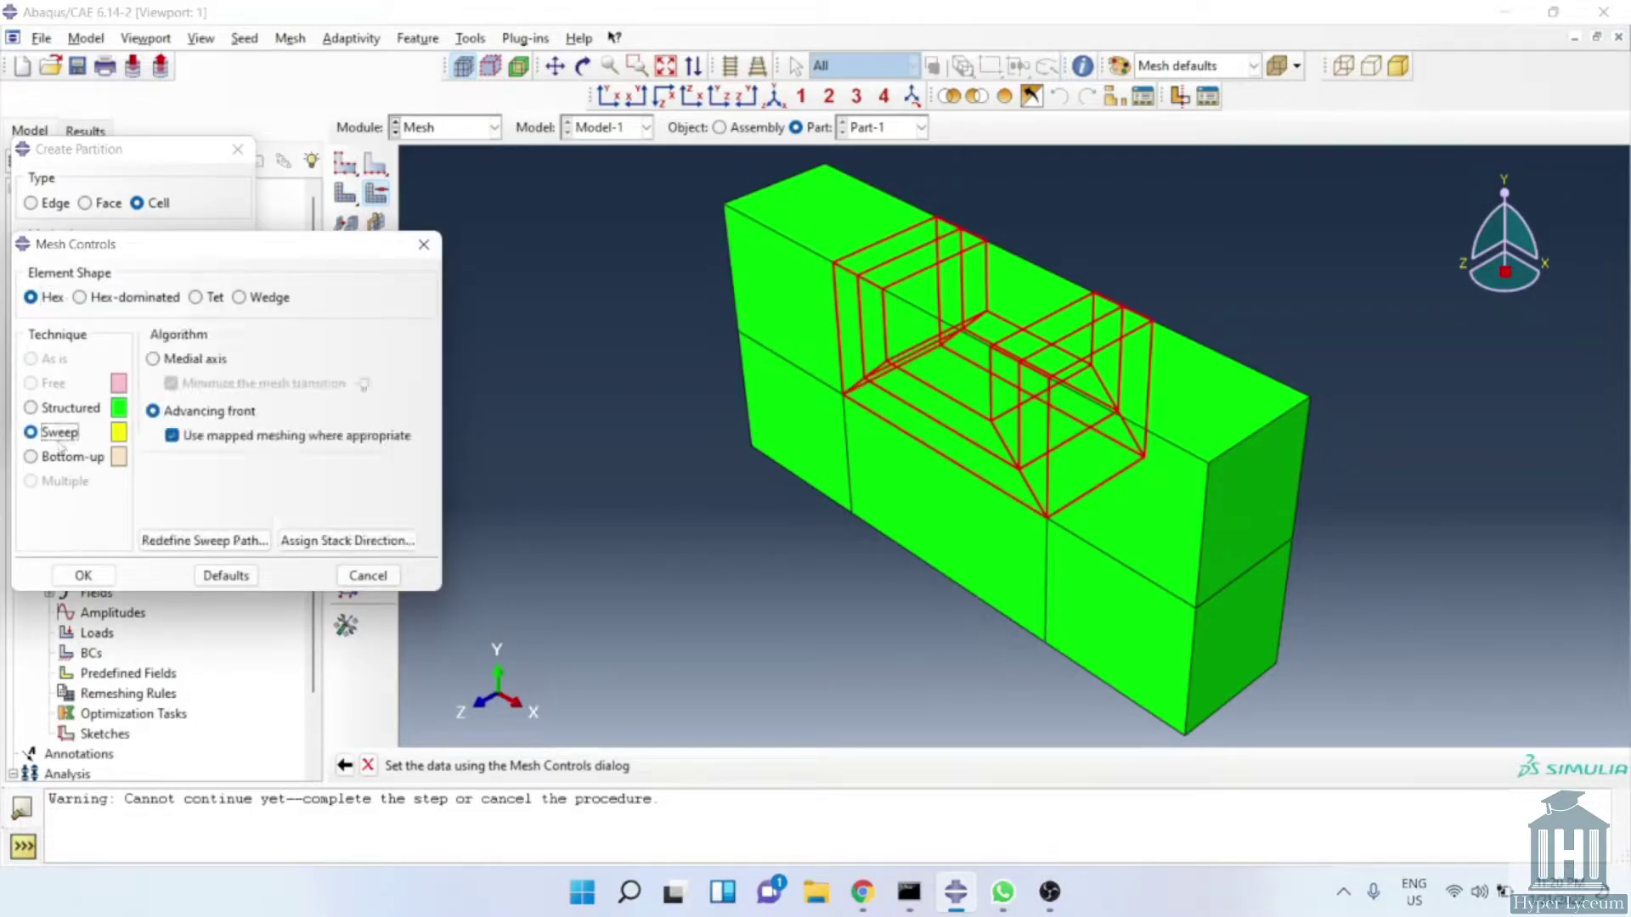
pyautogui.click(223, 542)
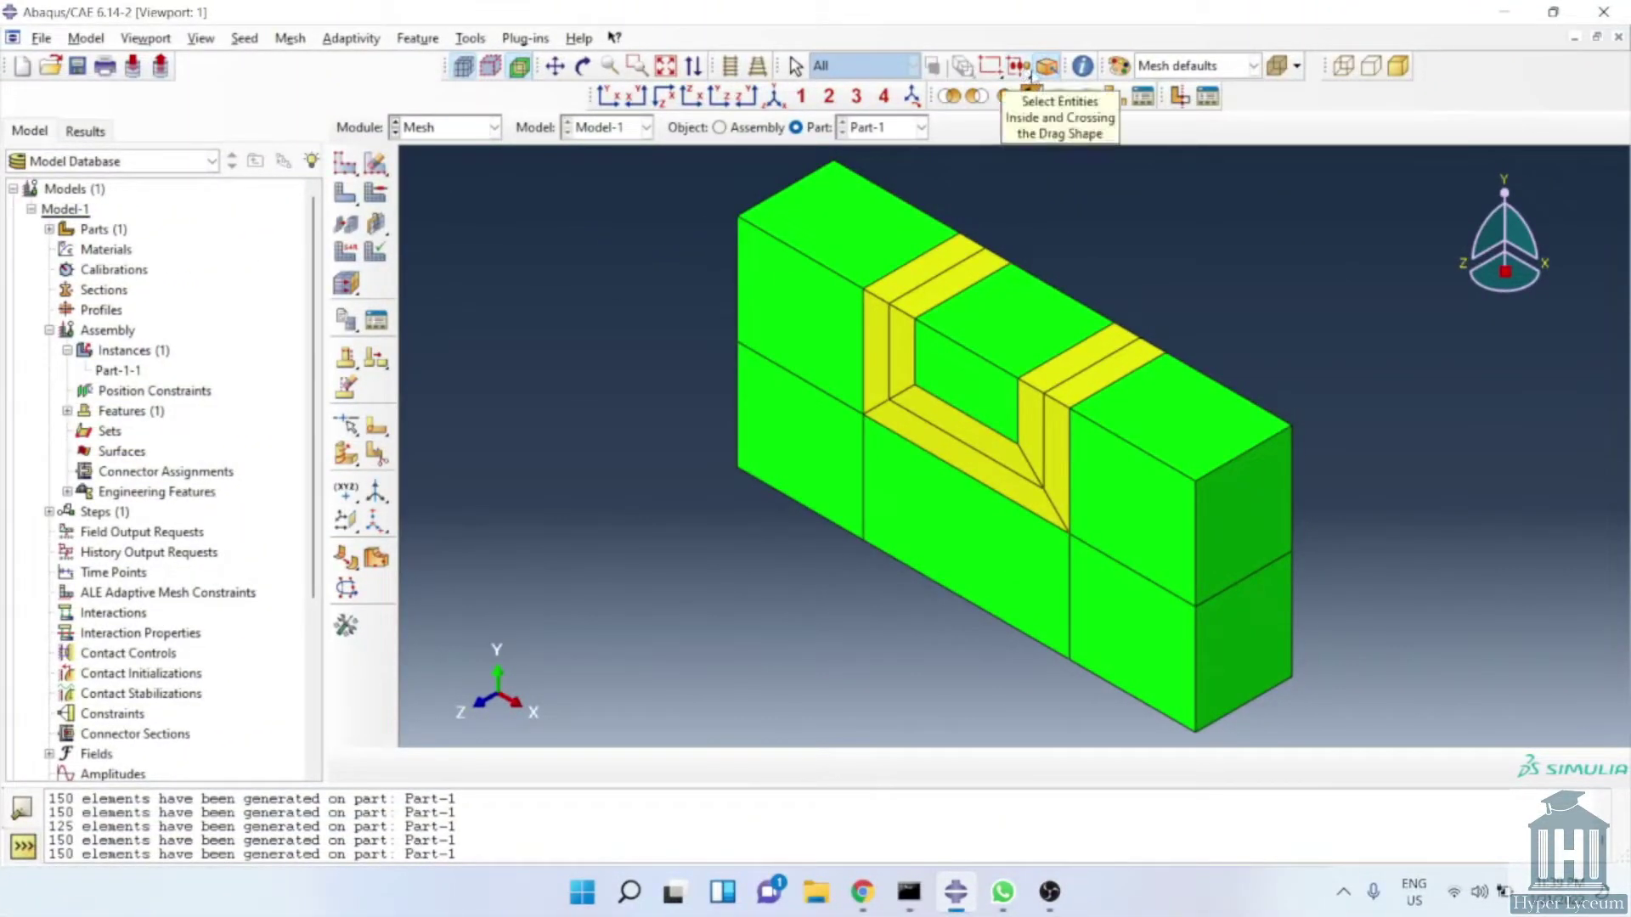
# Redefine the sweep paths of the three inner strip cells, accepting the highlighted path for each
pyautogui.keyDown('ctrl'); pyautogui.keyDown('alt'); pyautogui.moveTo(1045, 514); pyautogui.dragTo(994, 408); pyautogui.keyUp('alt'); pyautogui.keyUp('ctrl')
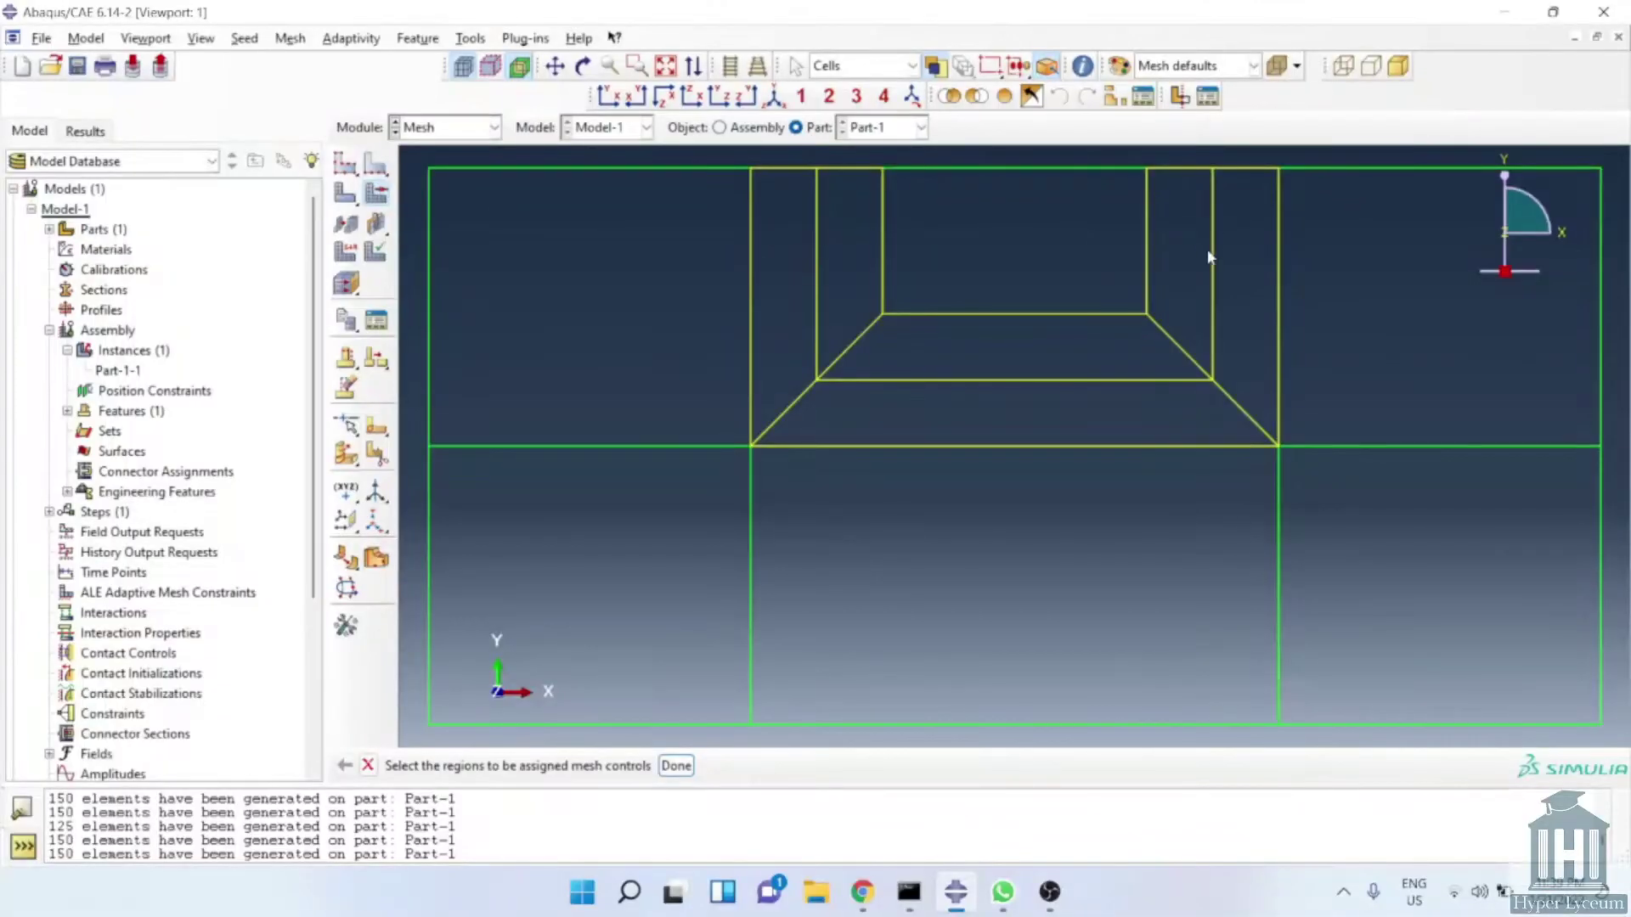
pyautogui.click(1187, 255)
pyautogui.keyDown('shift'); pyautogui.click(1085, 357); pyautogui.keyUp('shift')
pyautogui.keyDown('shift'); pyautogui.click(844, 282); pyautogui.keyUp('shift')
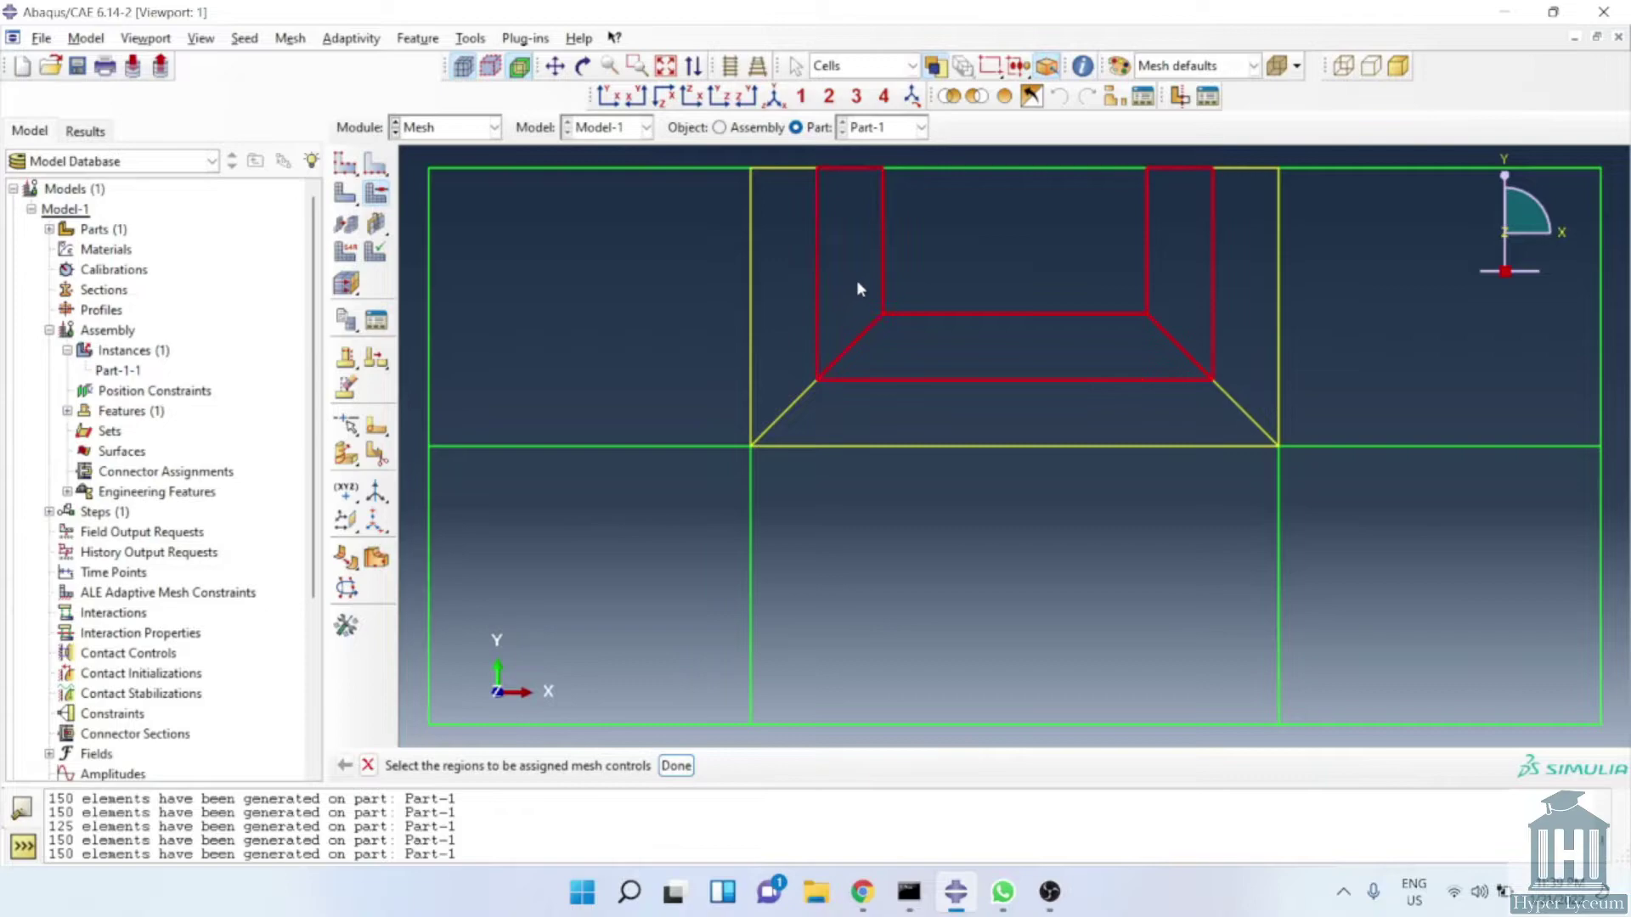
pyautogui.middleClick(857, 284)
pyautogui.click(191, 541)
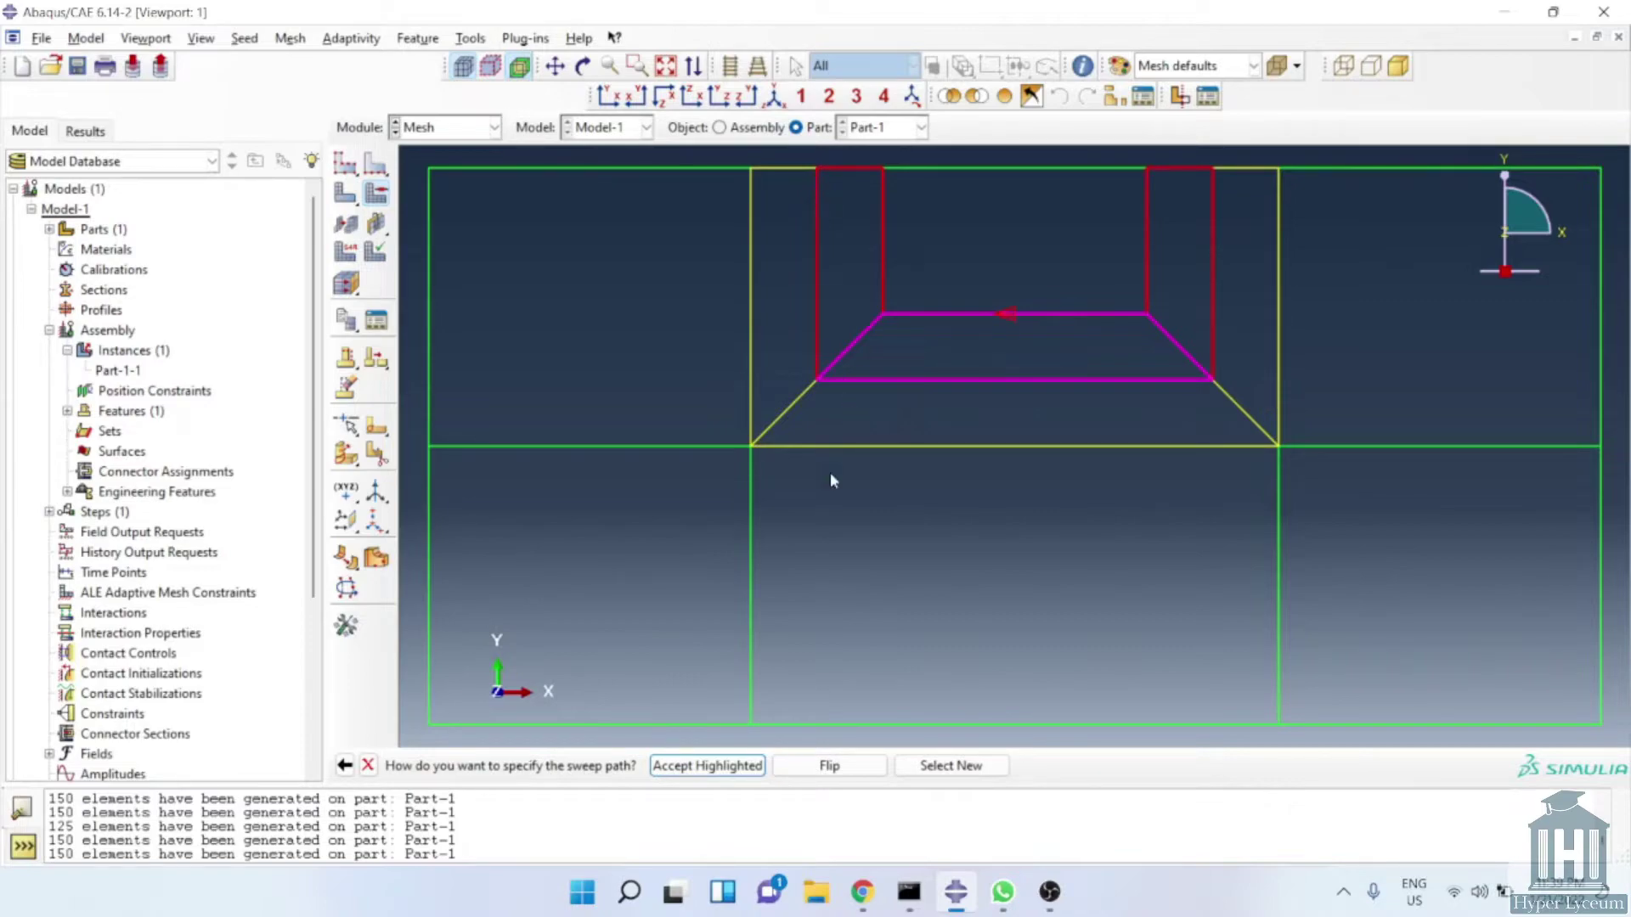
pyautogui.middleClick(807, 553)
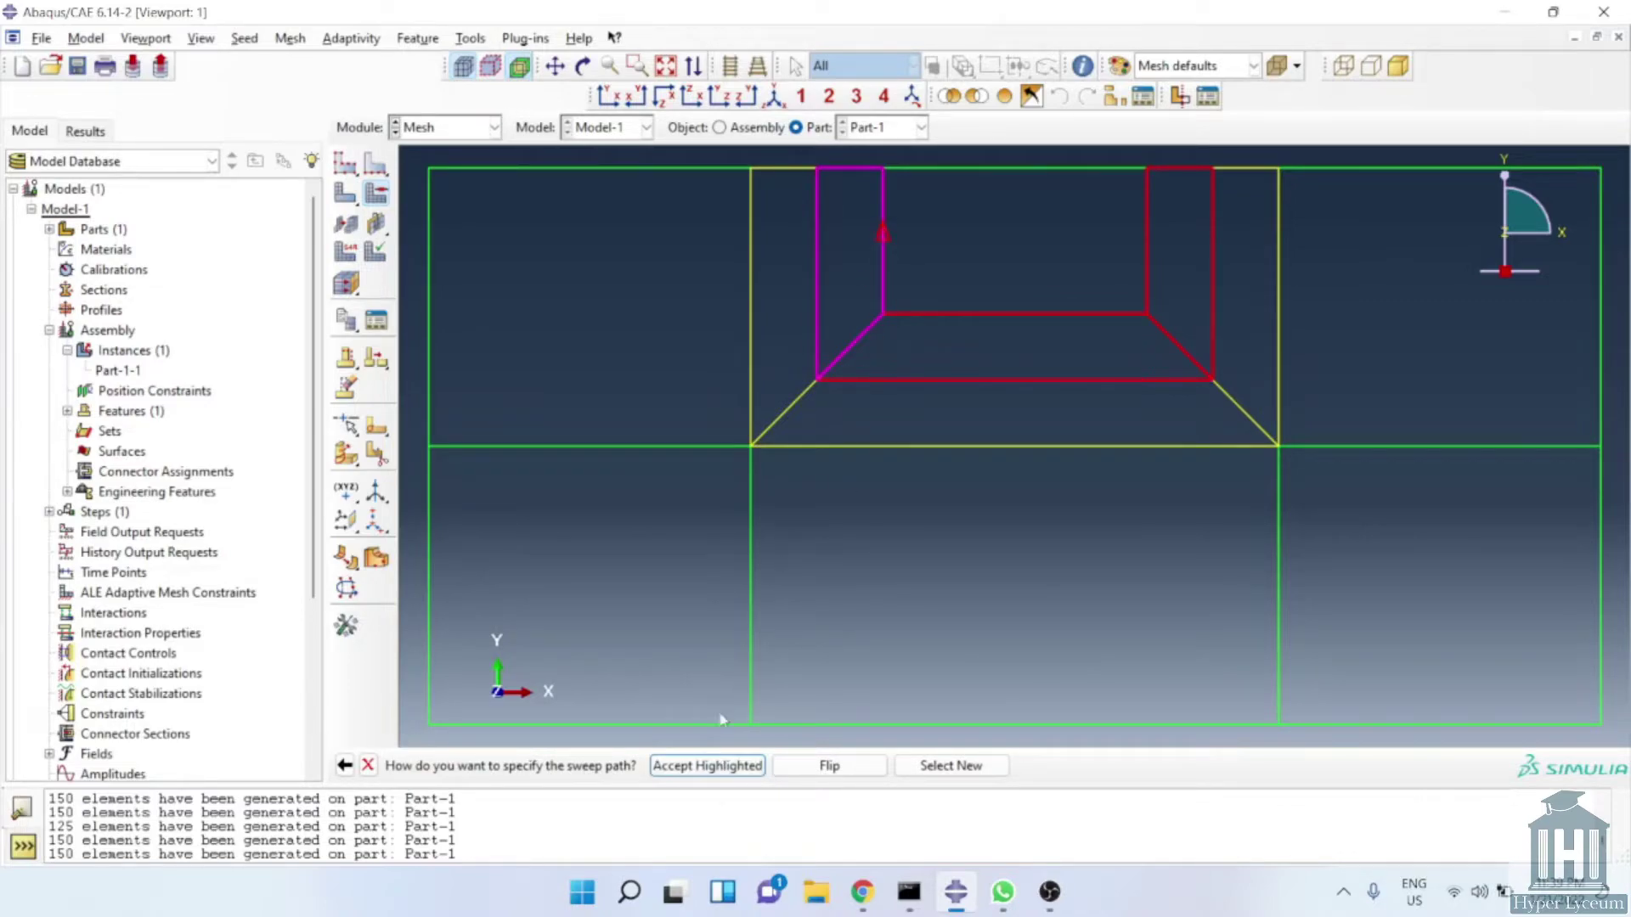
pyautogui.click(724, 762)
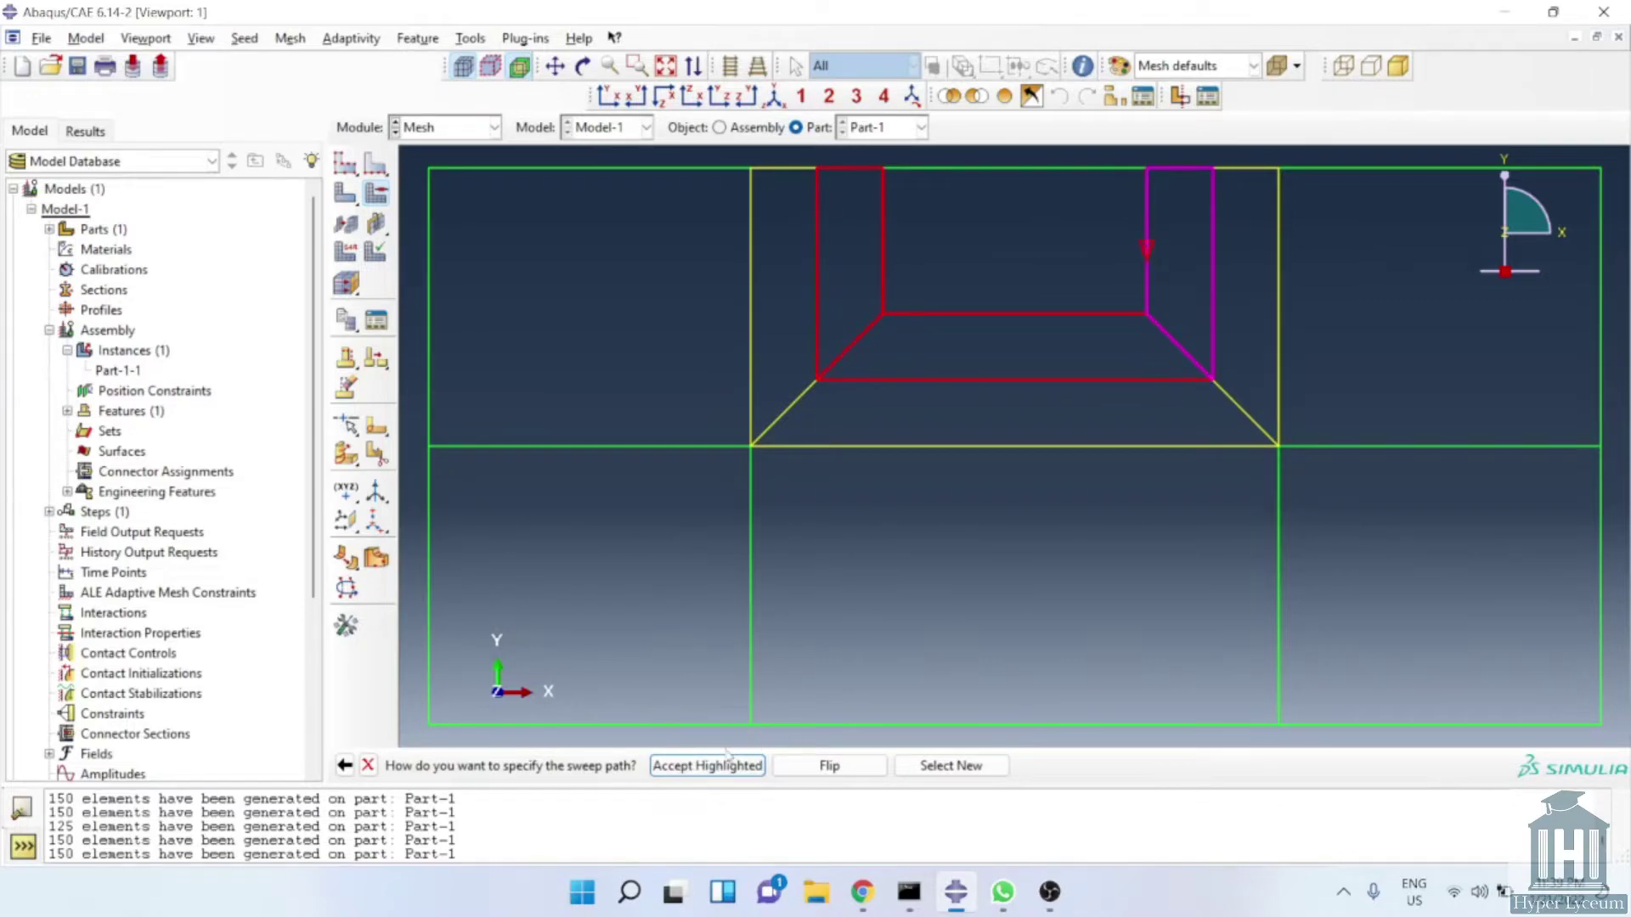
pyautogui.click(724, 762)
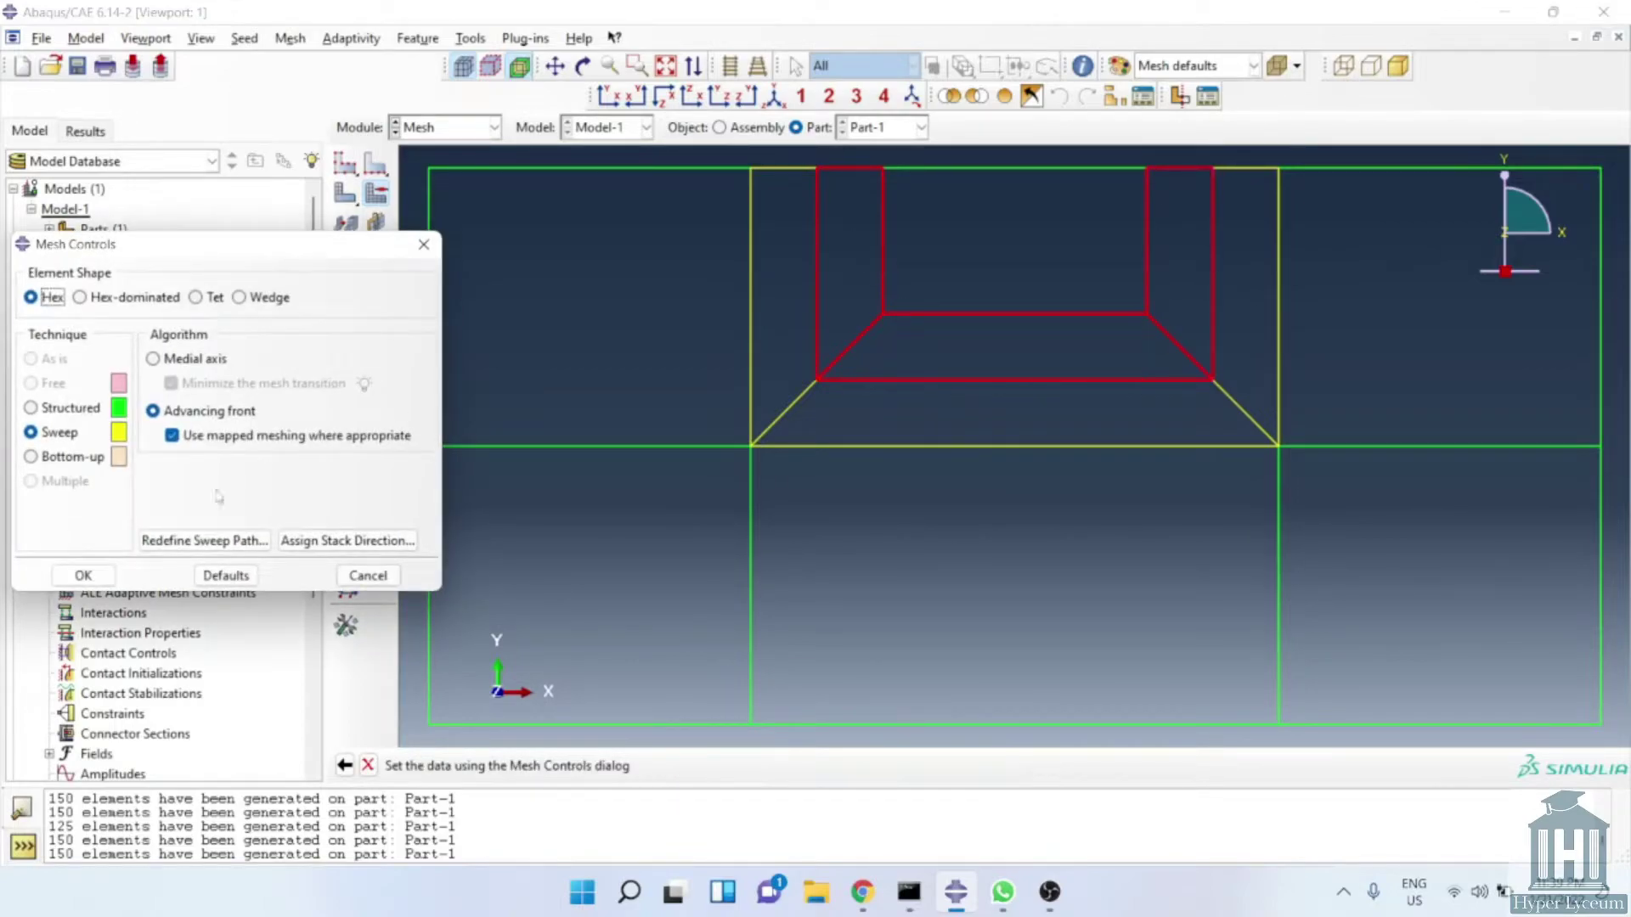
pyautogui.click(84, 575)
# Redefine the sweep paths of the three outer strip cells along the thickness, flipping the direction for both vertical strips
pyautogui.click(1259, 287)
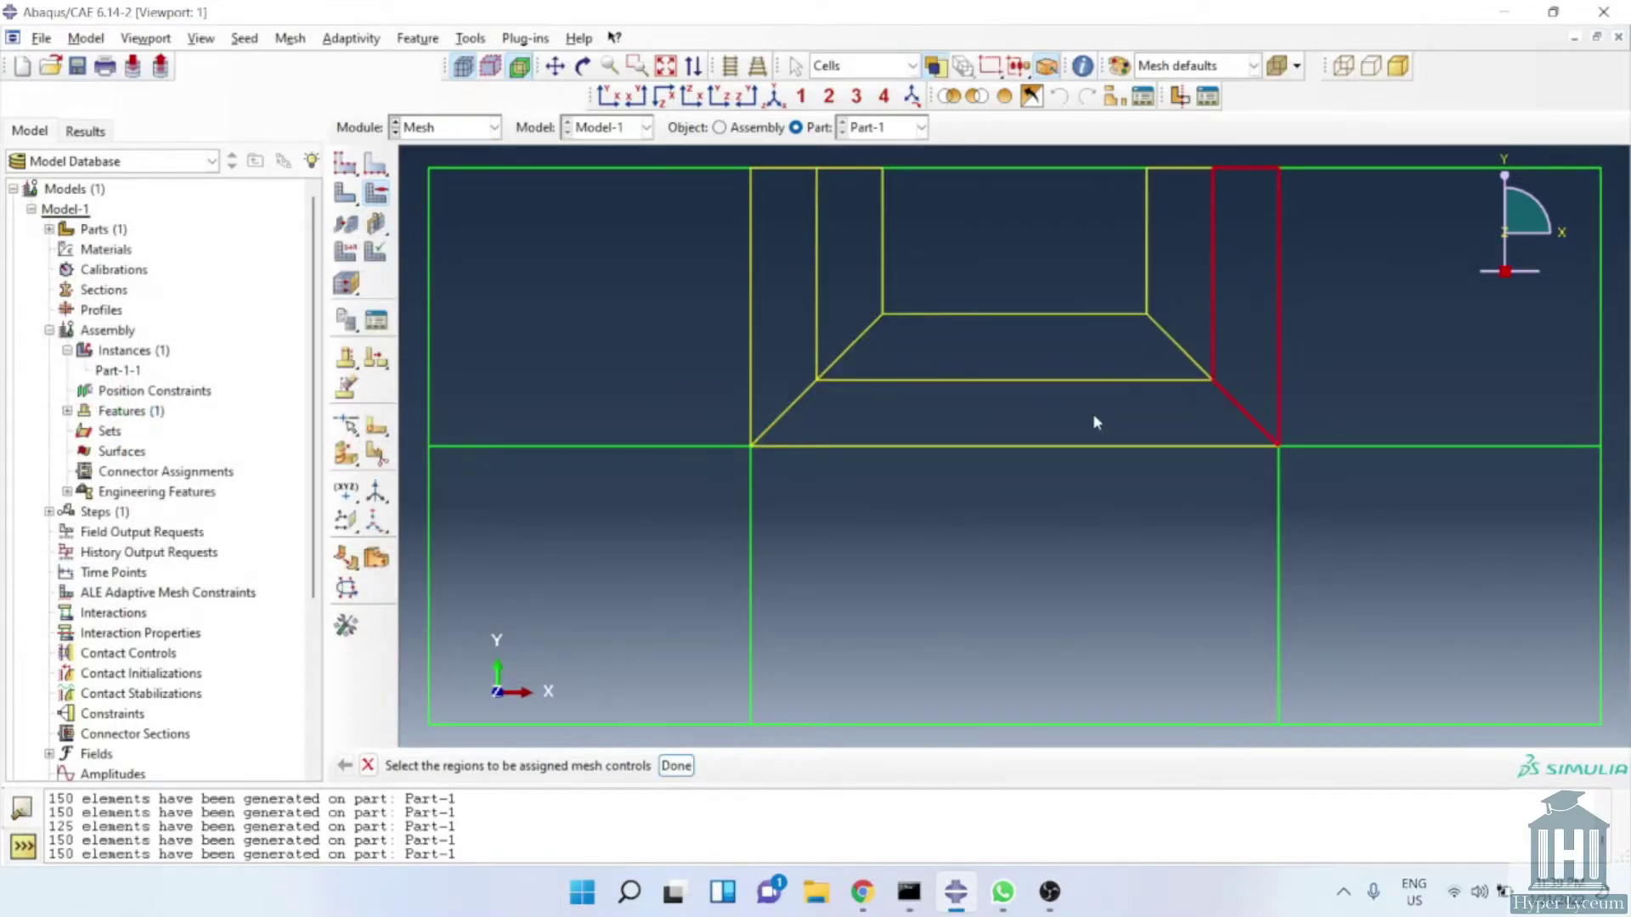
pyautogui.keyDown('shift'); pyautogui.click(1092, 415); pyautogui.keyUp('shift')
pyautogui.keyDown('shift'); pyautogui.click(788, 282); pyautogui.keyUp('shift')
pyautogui.middleClick(789, 282)
pyautogui.keyDown('ctrl'); pyautogui.keyDown('alt'); pyautogui.moveTo(1184, 355); pyautogui.dragTo(1156, 357); pyautogui.keyUp('alt'); pyautogui.keyUp('ctrl')
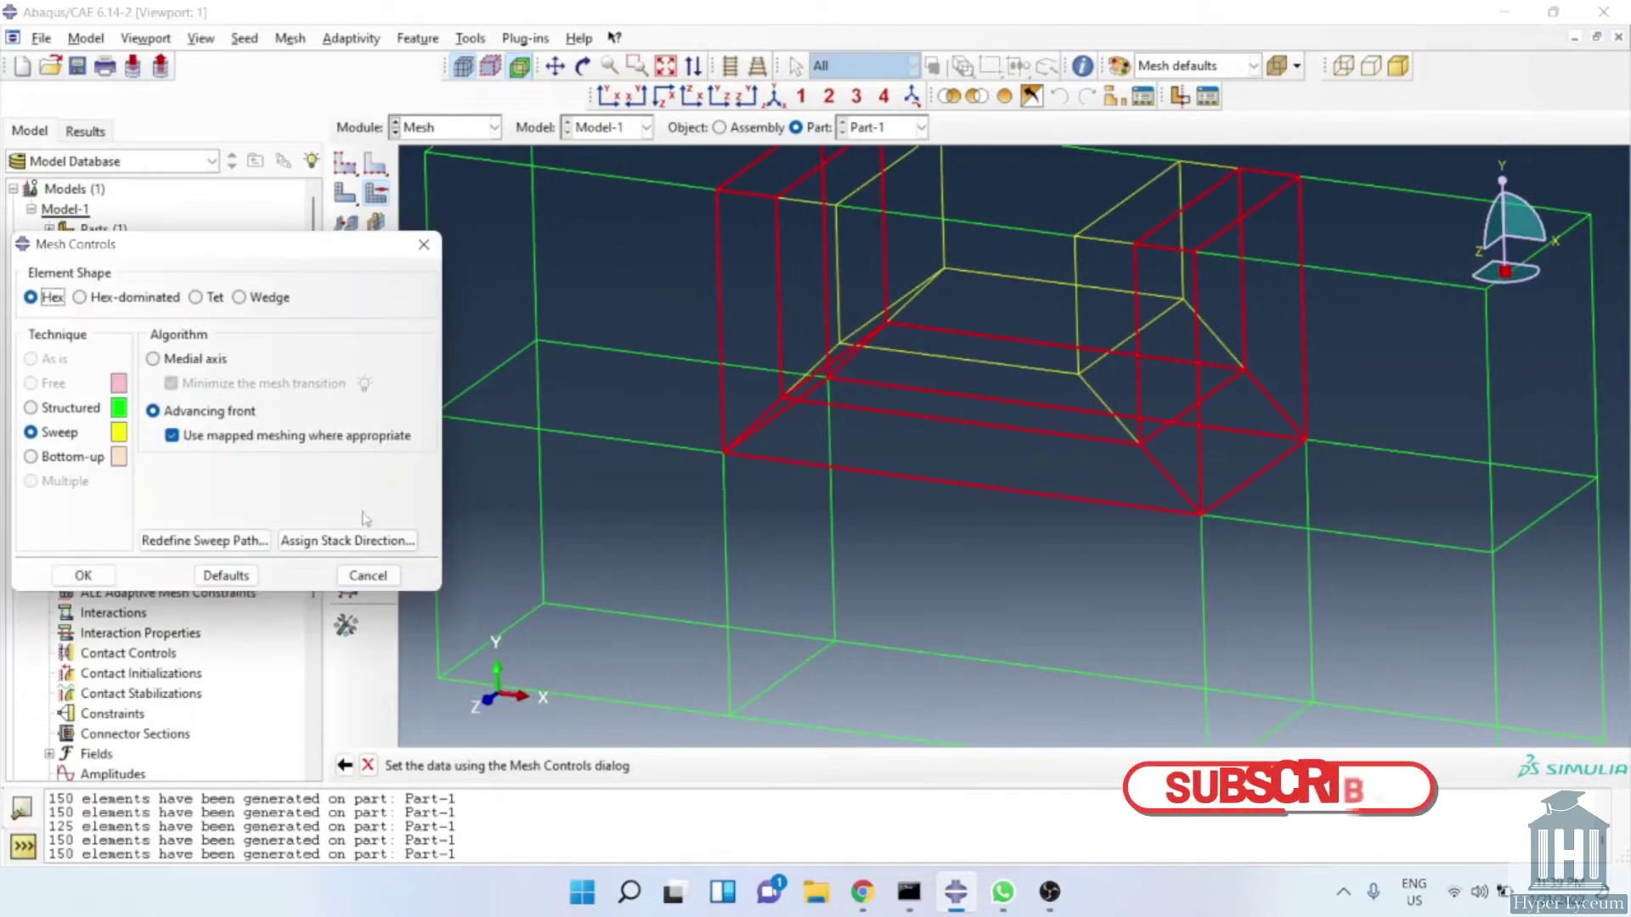
pyautogui.click(205, 543)
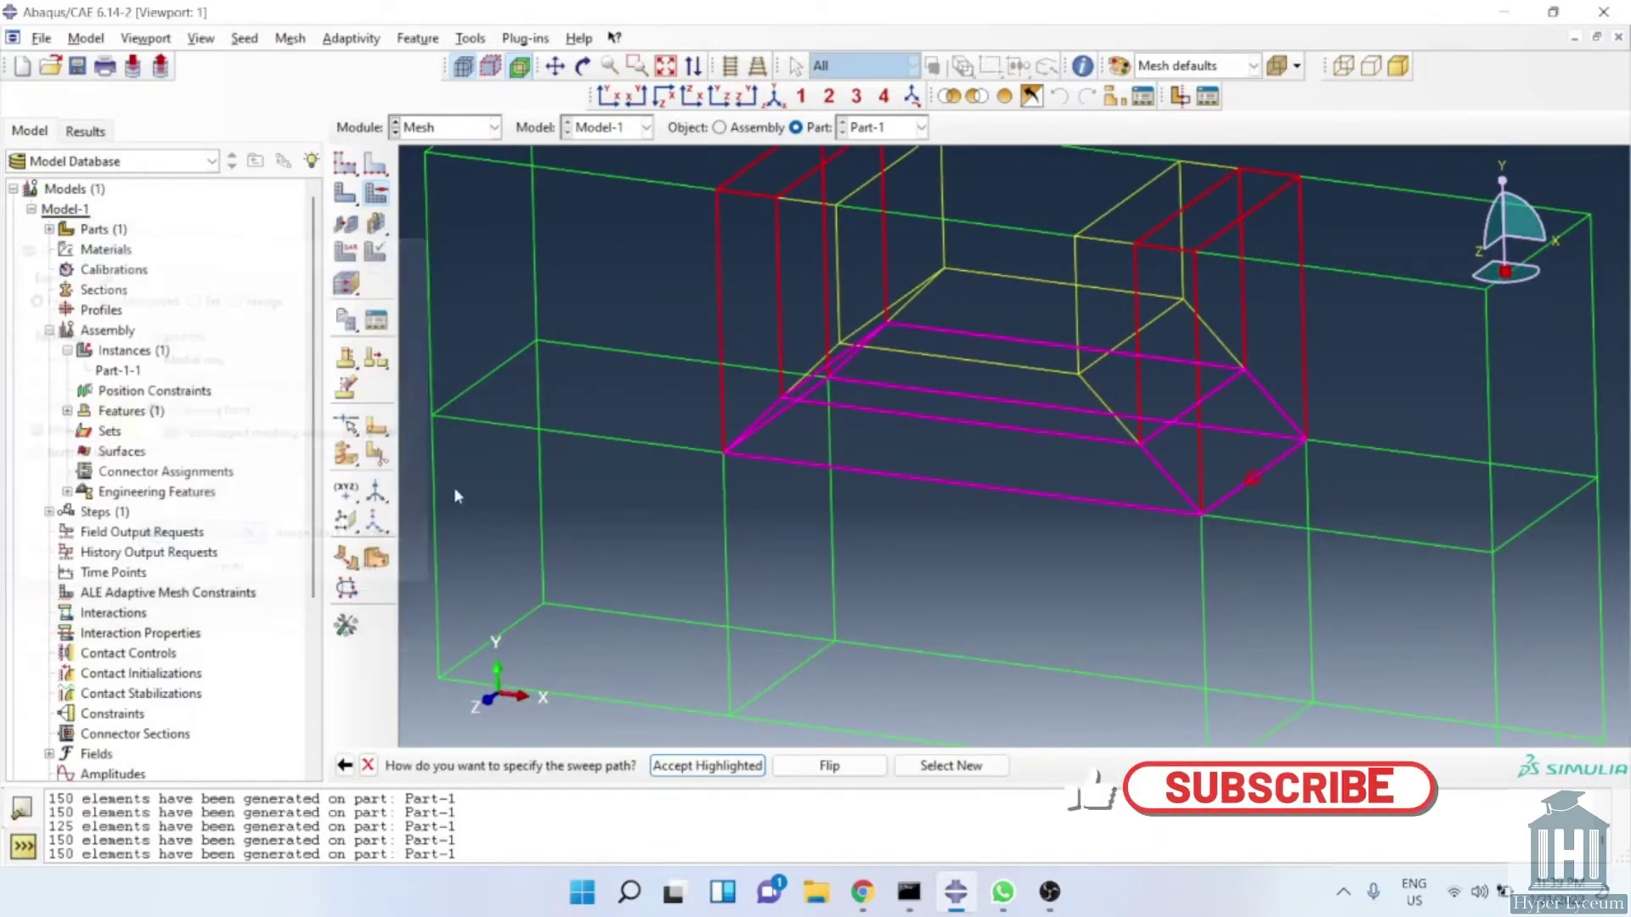
pyautogui.middleClick(1231, 496)
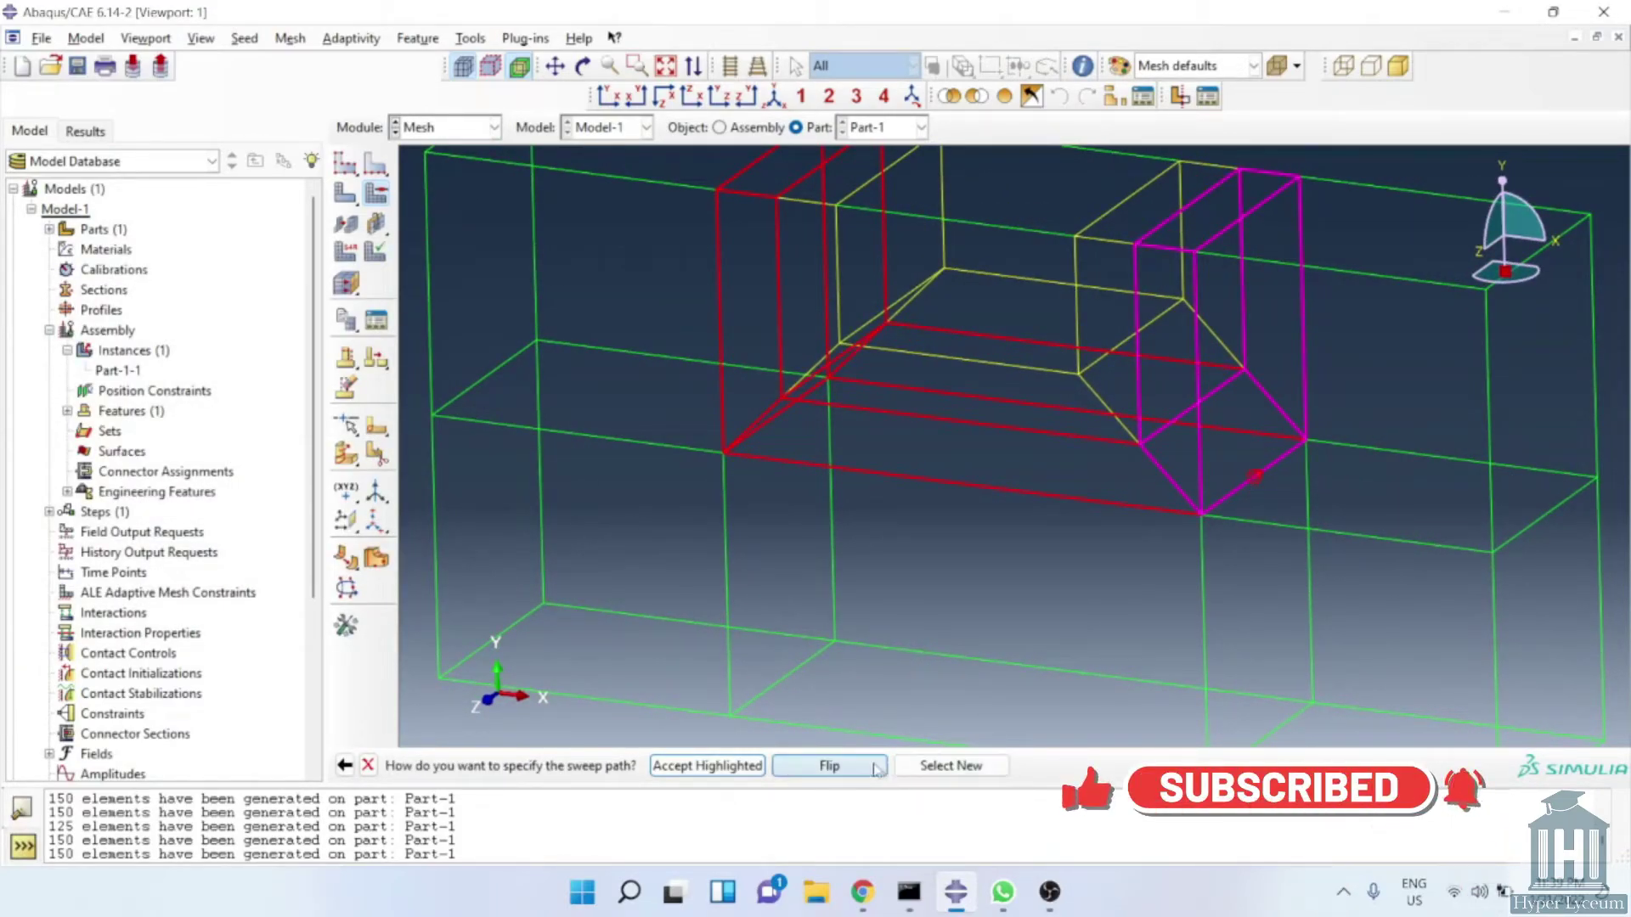
pyautogui.click(829, 765)
pyautogui.click(580, 771)
pyautogui.keyDown('ctrl'); pyautogui.keyDown('alt'); pyautogui.moveTo(877, 520); pyautogui.dragTo(934, 548); pyautogui.keyUp('alt'); pyautogui.keyUp('ctrl')
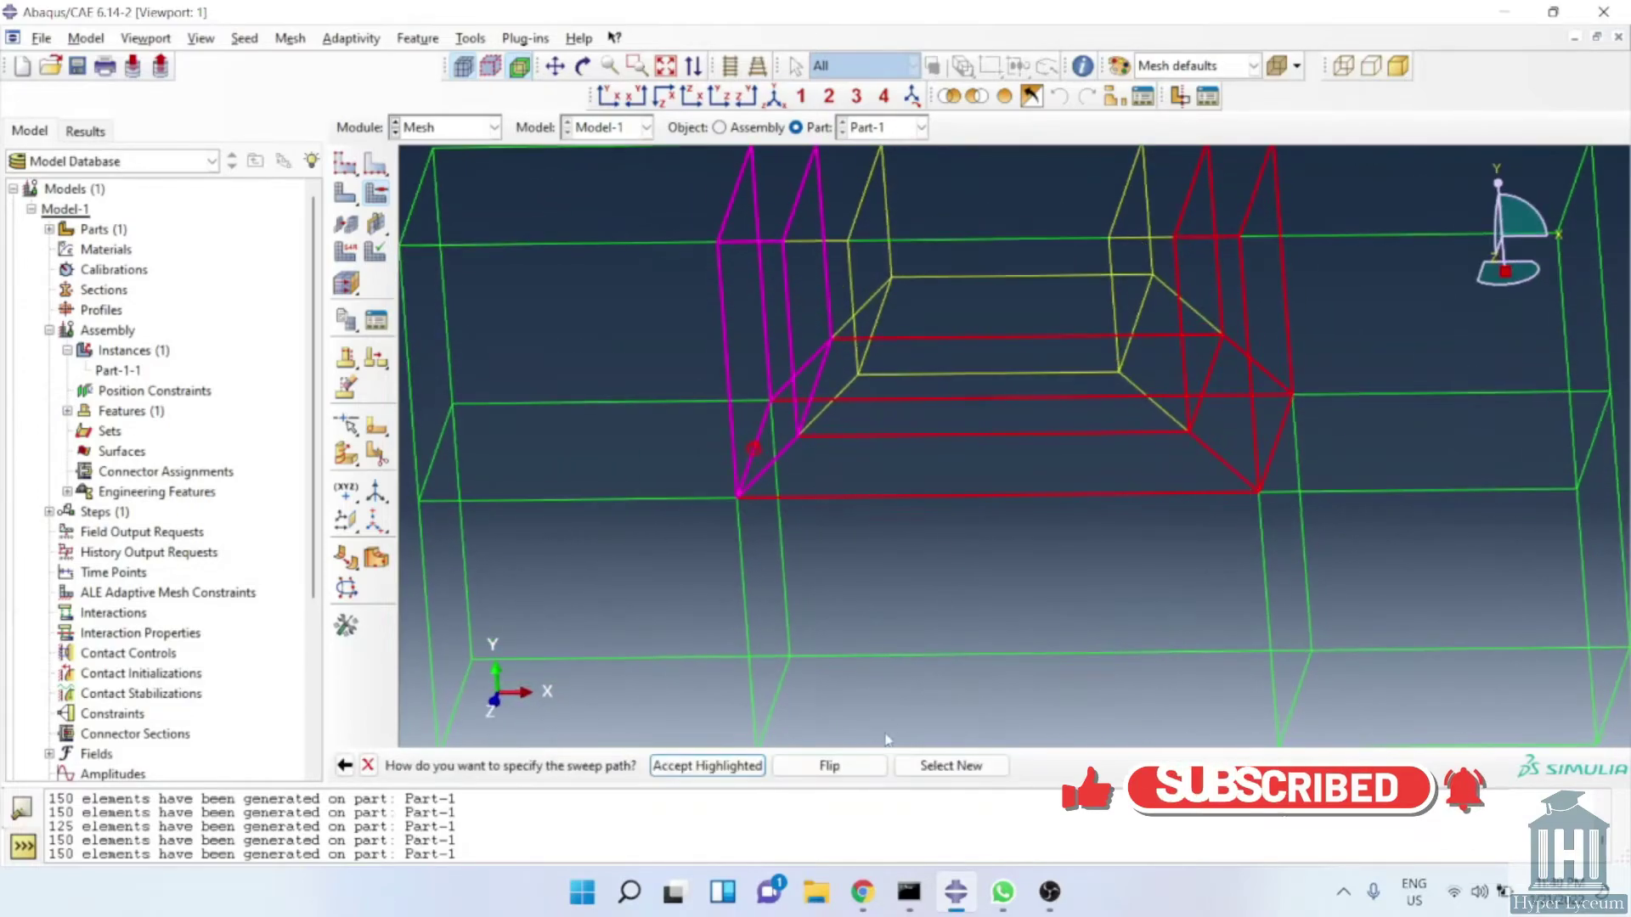
pyautogui.click(830, 765)
pyautogui.middleClick(887, 544)
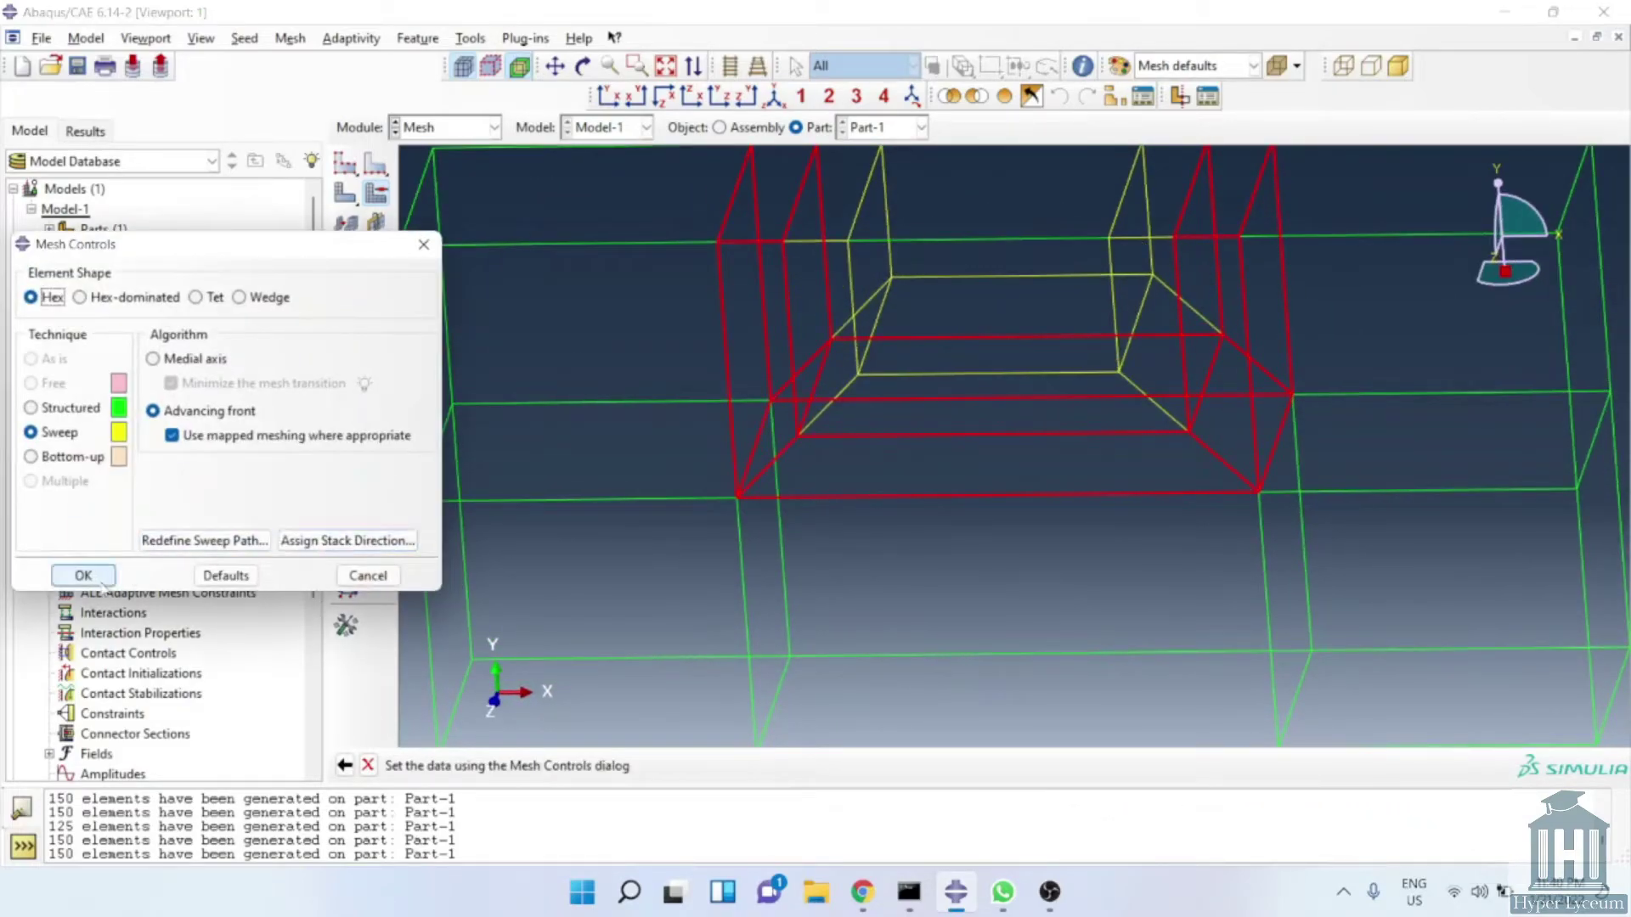
pyautogui.click(83, 576)
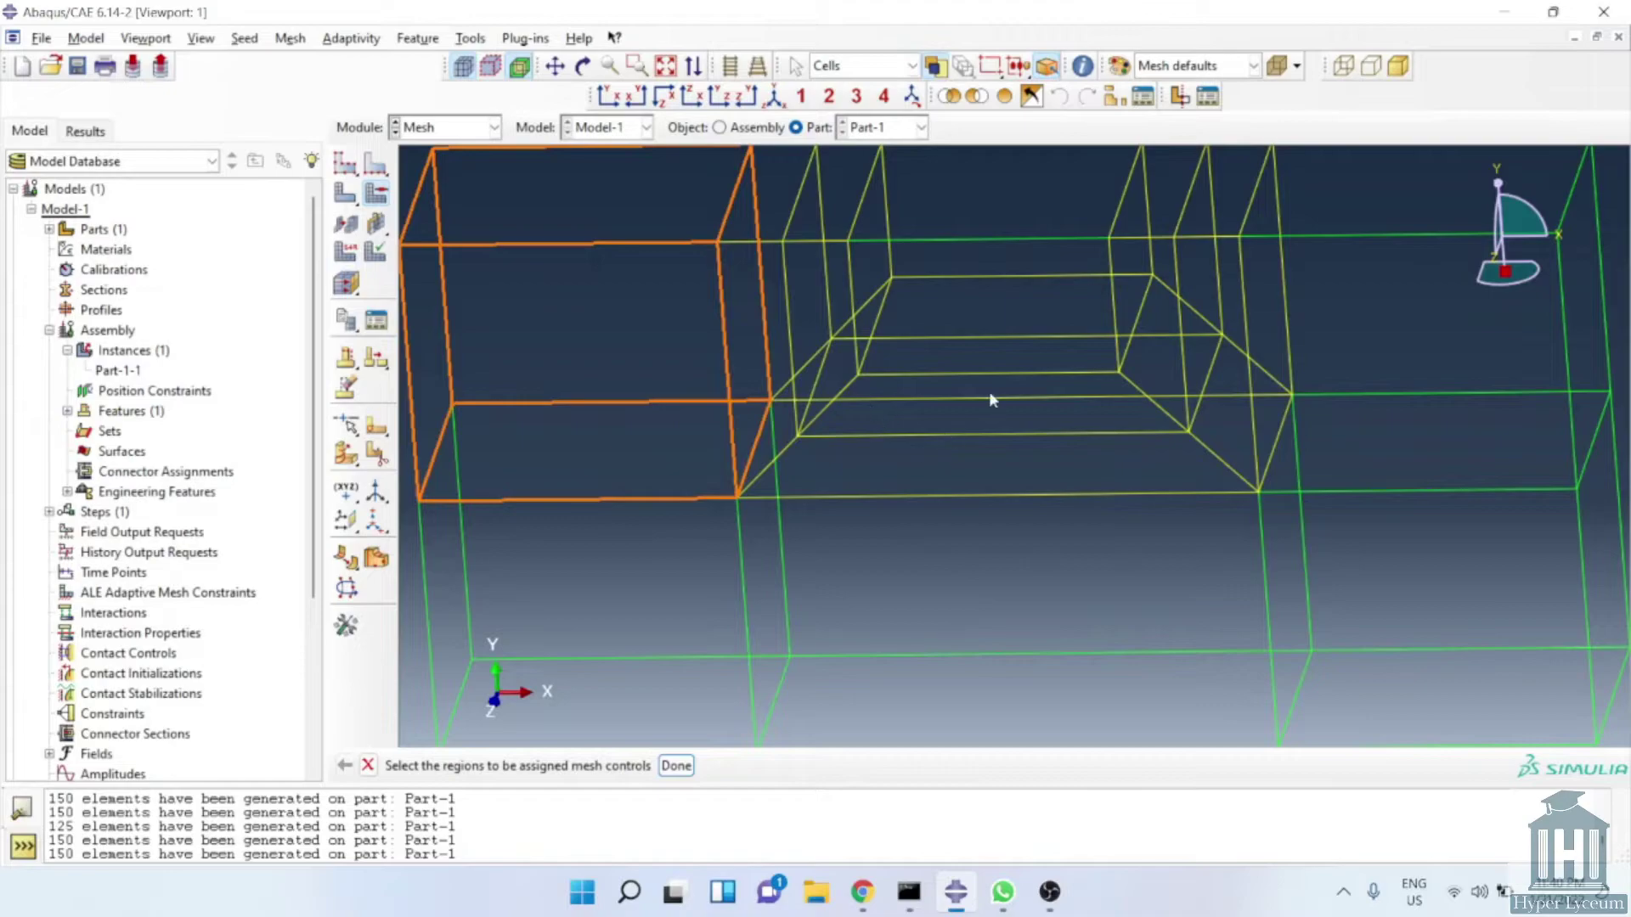
# Seed the central block's front-view rectangle edges by number, not allowing the number of elements to change
pyautogui.keyDown('ctrl'); pyautogui.keyDown('alt'); pyautogui.moveTo(984, 389); pyautogui.dragTo(988, 347); pyautogui.keyUp('alt'); pyautogui.keyUp('ctrl')
pyautogui.click(608, 96)
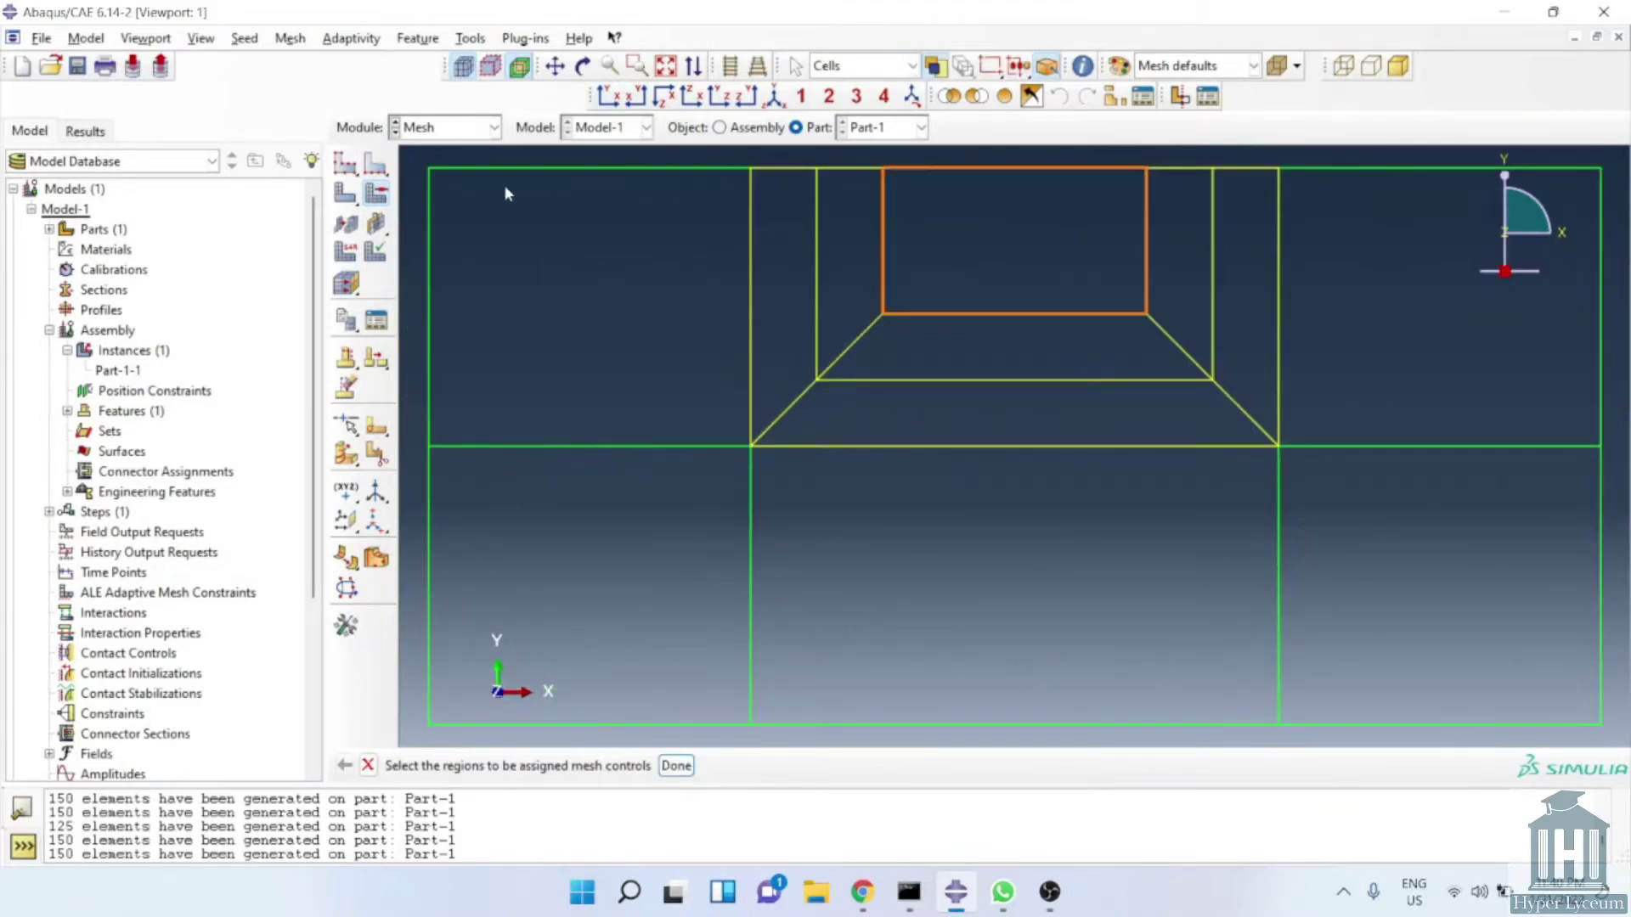
pyautogui.click(368, 167)
pyautogui.moveTo(1176, 235); pyautogui.dragTo(867, 245)
pyautogui.keyDown('shift'); pyautogui.moveTo(1020, 155); pyautogui.dragTo(1043, 335); pyautogui.keyUp('shift')
pyautogui.middleClick(1048, 313)
pyautogui.click(172, 450)
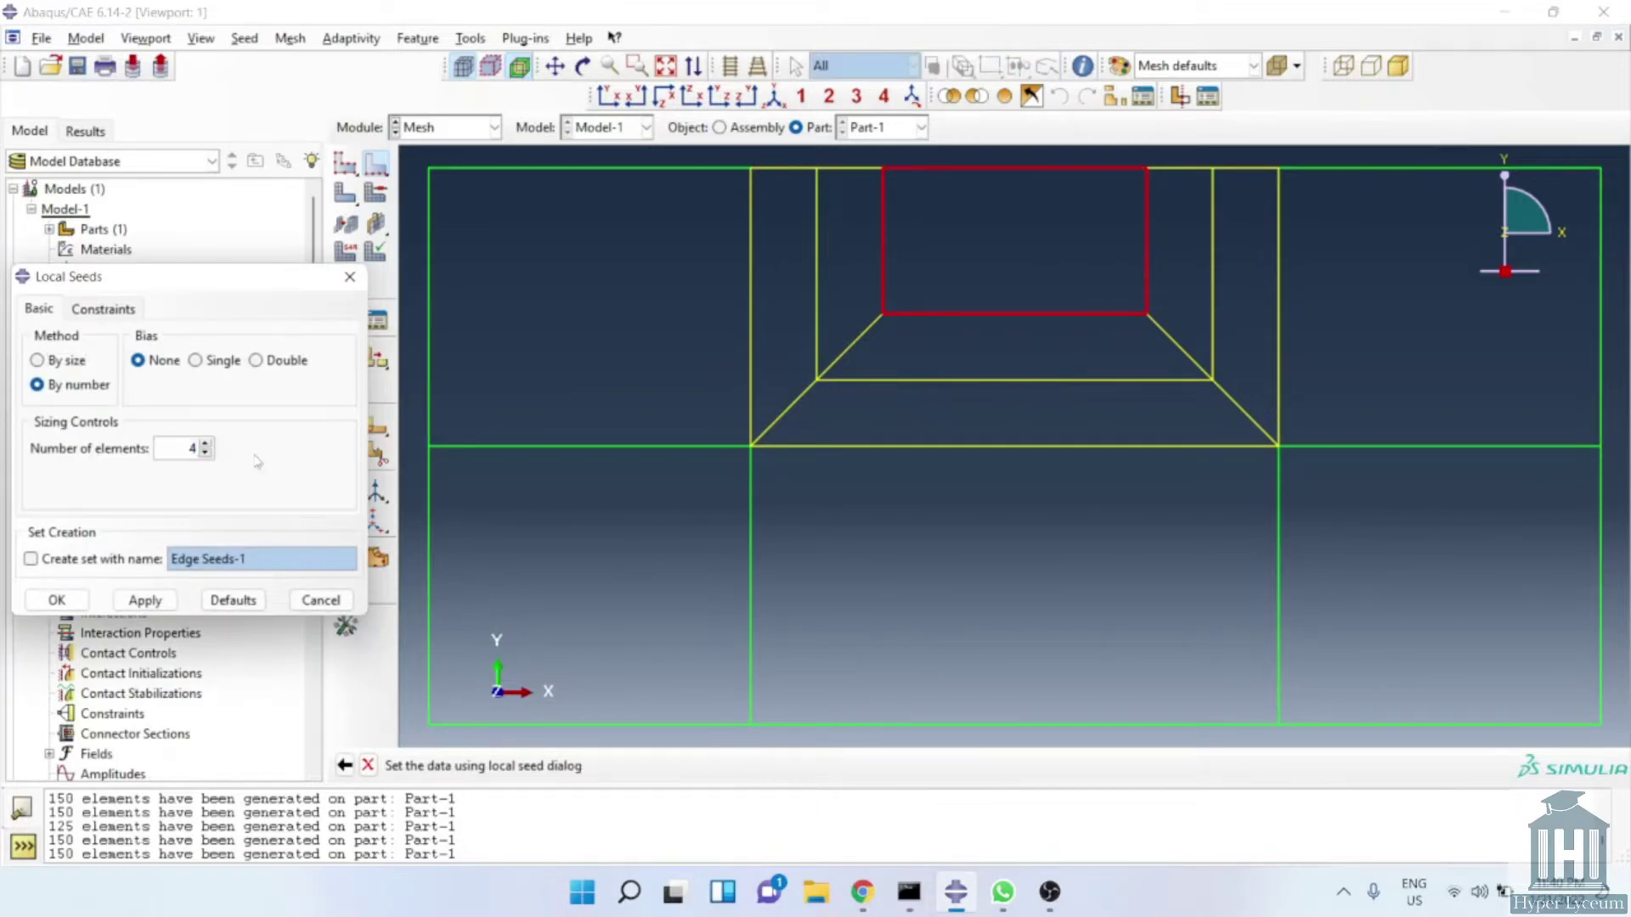
pyautogui.click(103, 309)
pyautogui.click(127, 410)
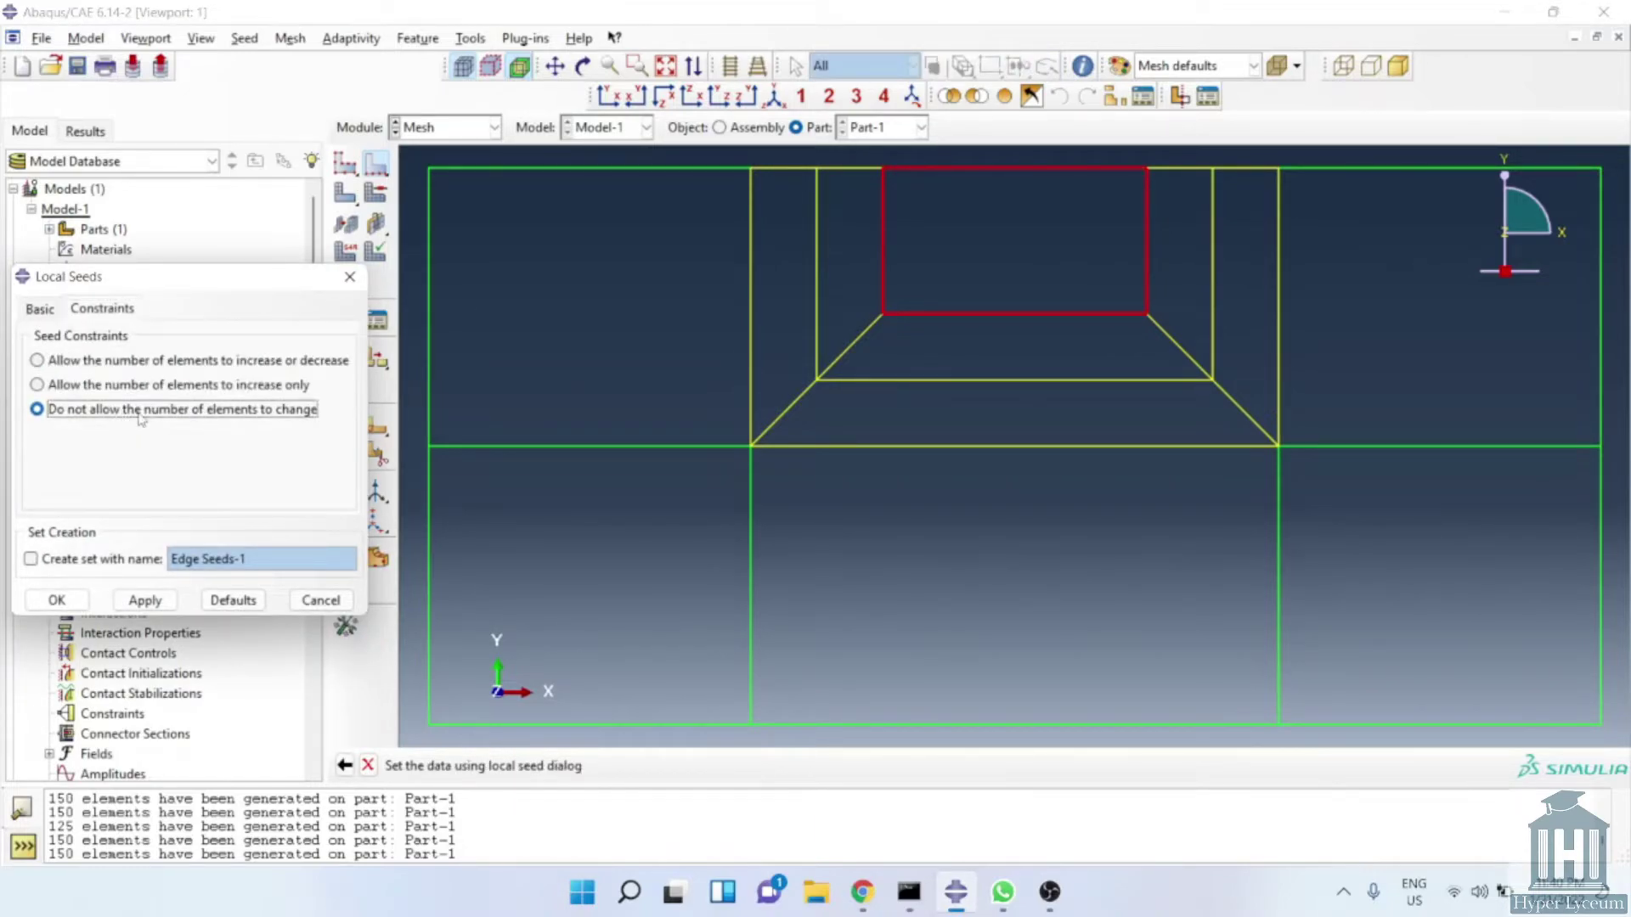
pyautogui.click(56, 599)
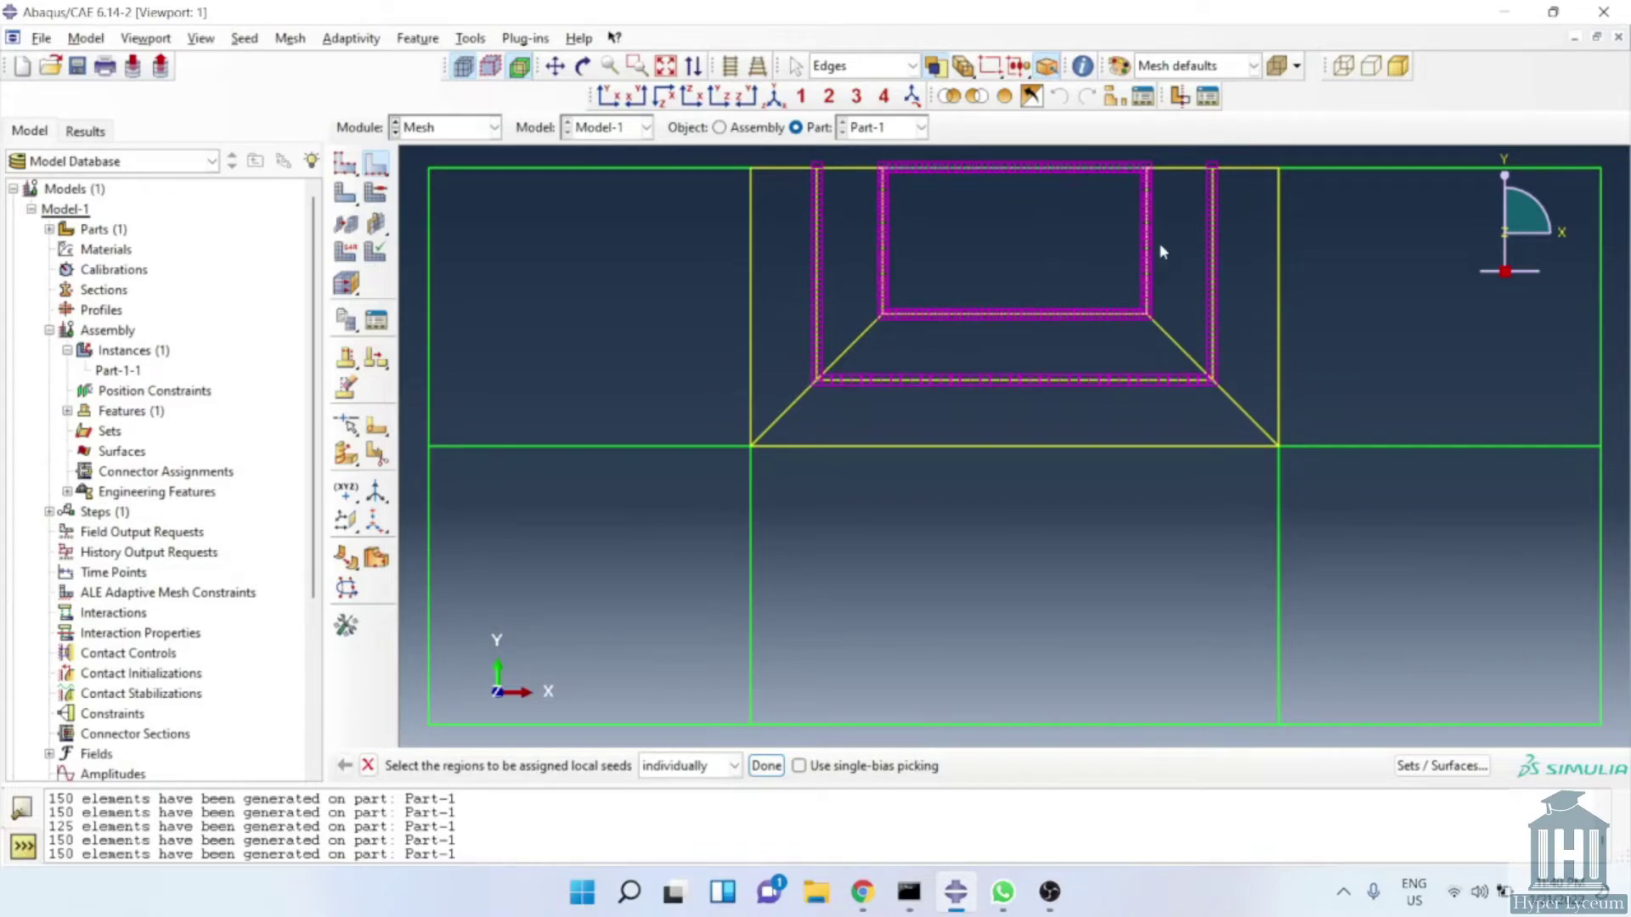
# Seed the central block's through-thickness edges by number with 40 elements
pyautogui.keyDown('ctrl'); pyautogui.keyDown('alt'); pyautogui.moveTo(953, 202); pyautogui.dragTo(977, 344); pyautogui.keyUp('alt'); pyautogui.keyUp('ctrl')
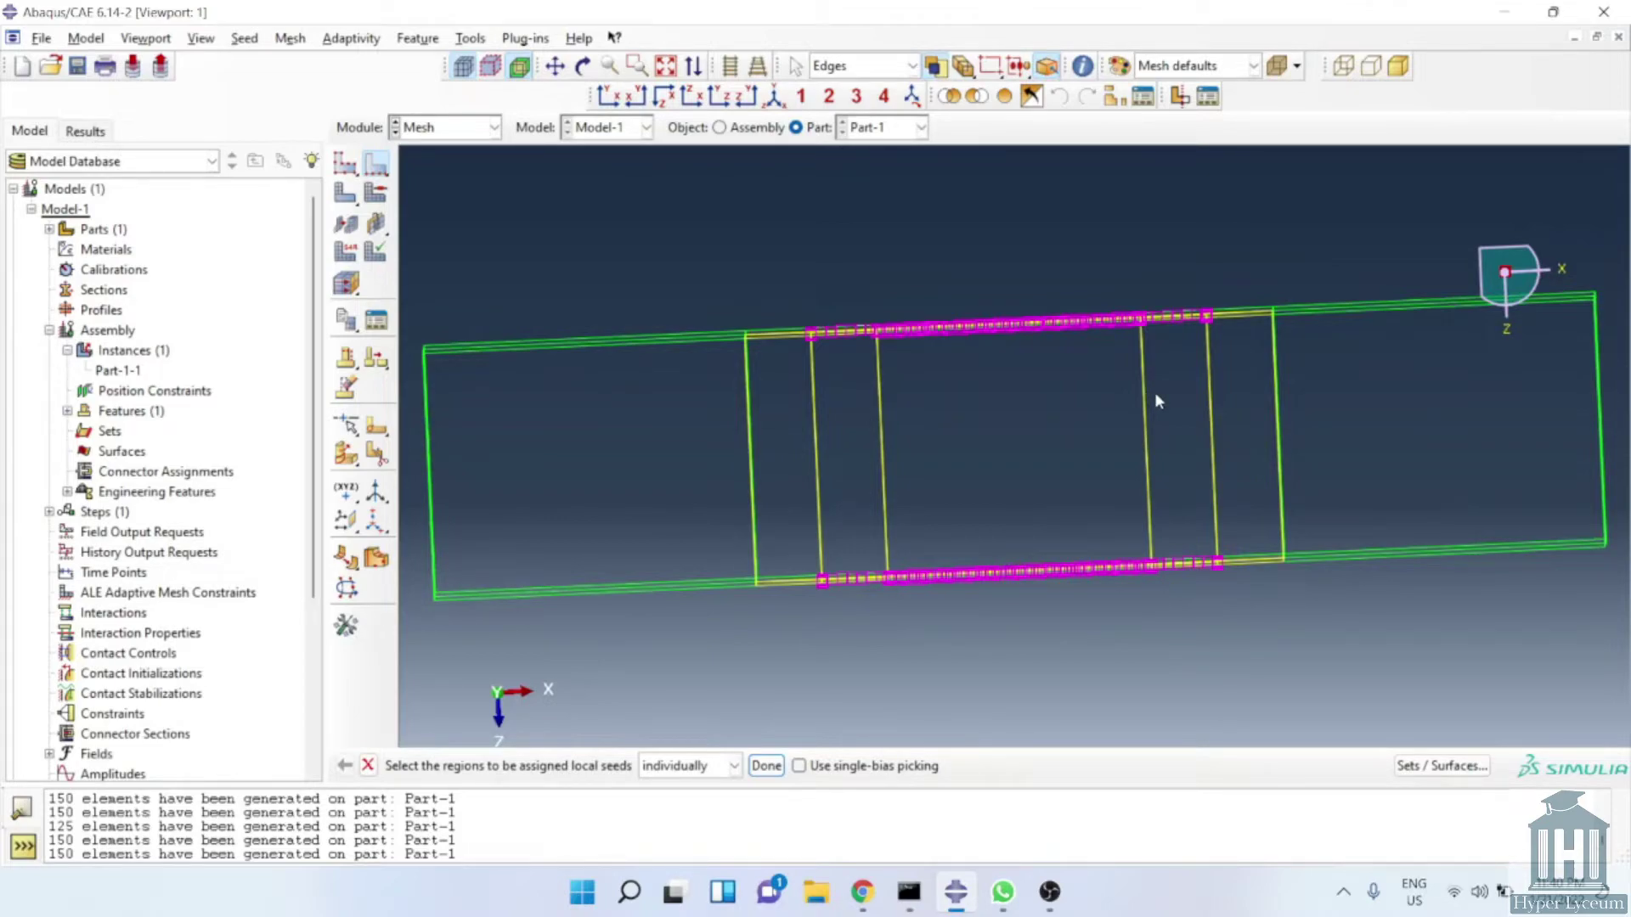
pyautogui.moveTo(1157, 392); pyautogui.dragTo(892, 441)
pyautogui.middleClick(882, 432)
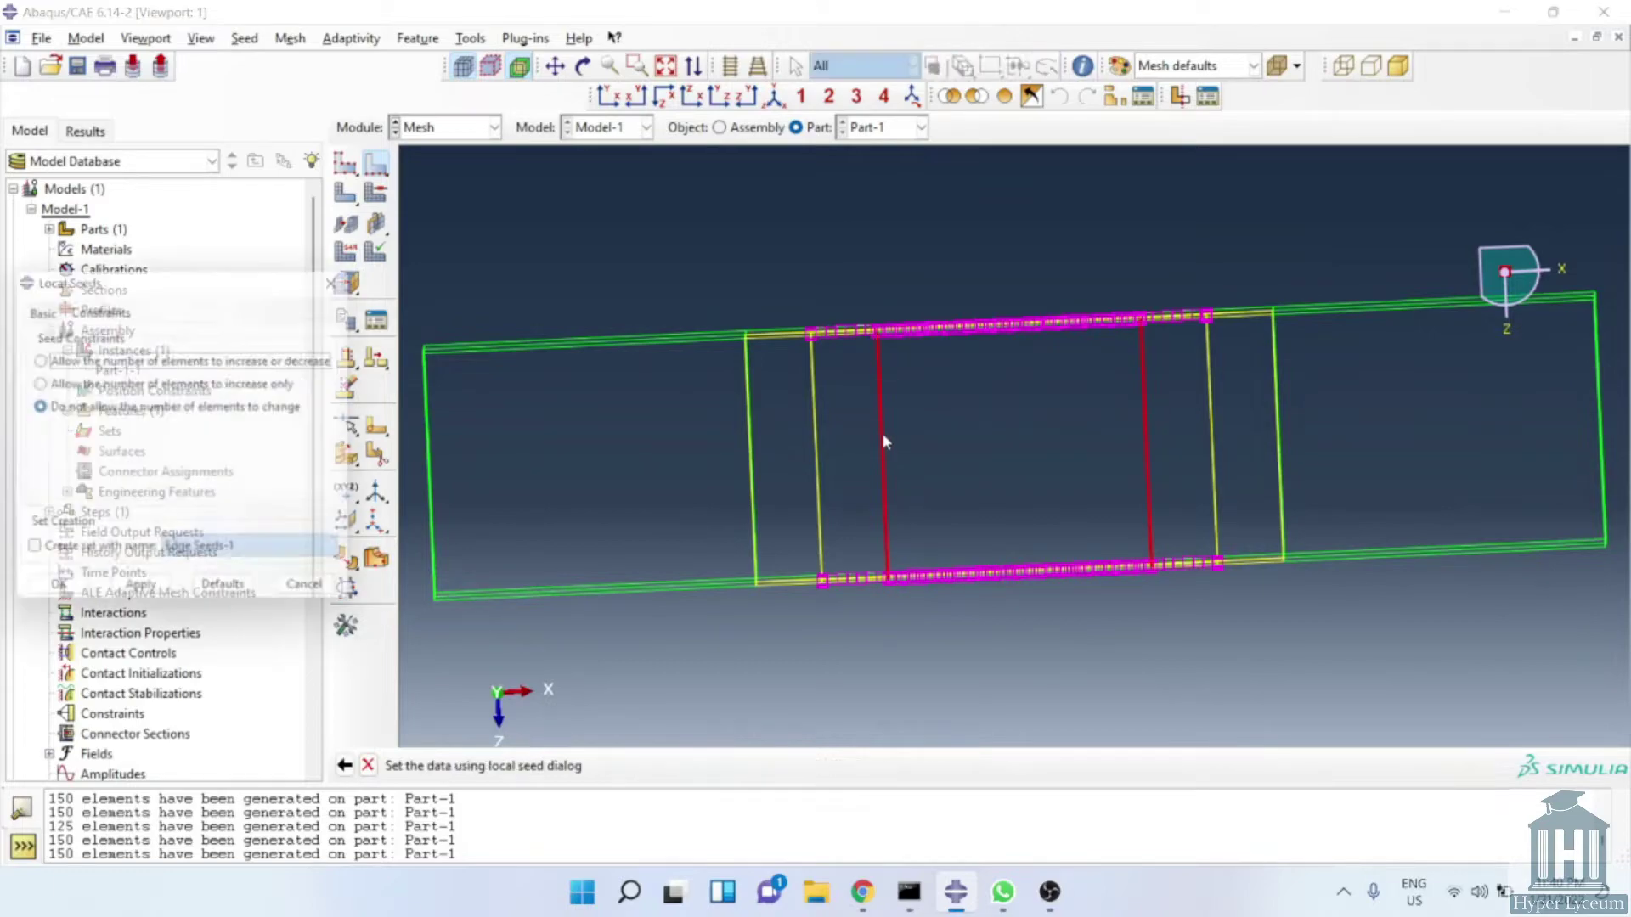
pyautogui.click(45, 311)
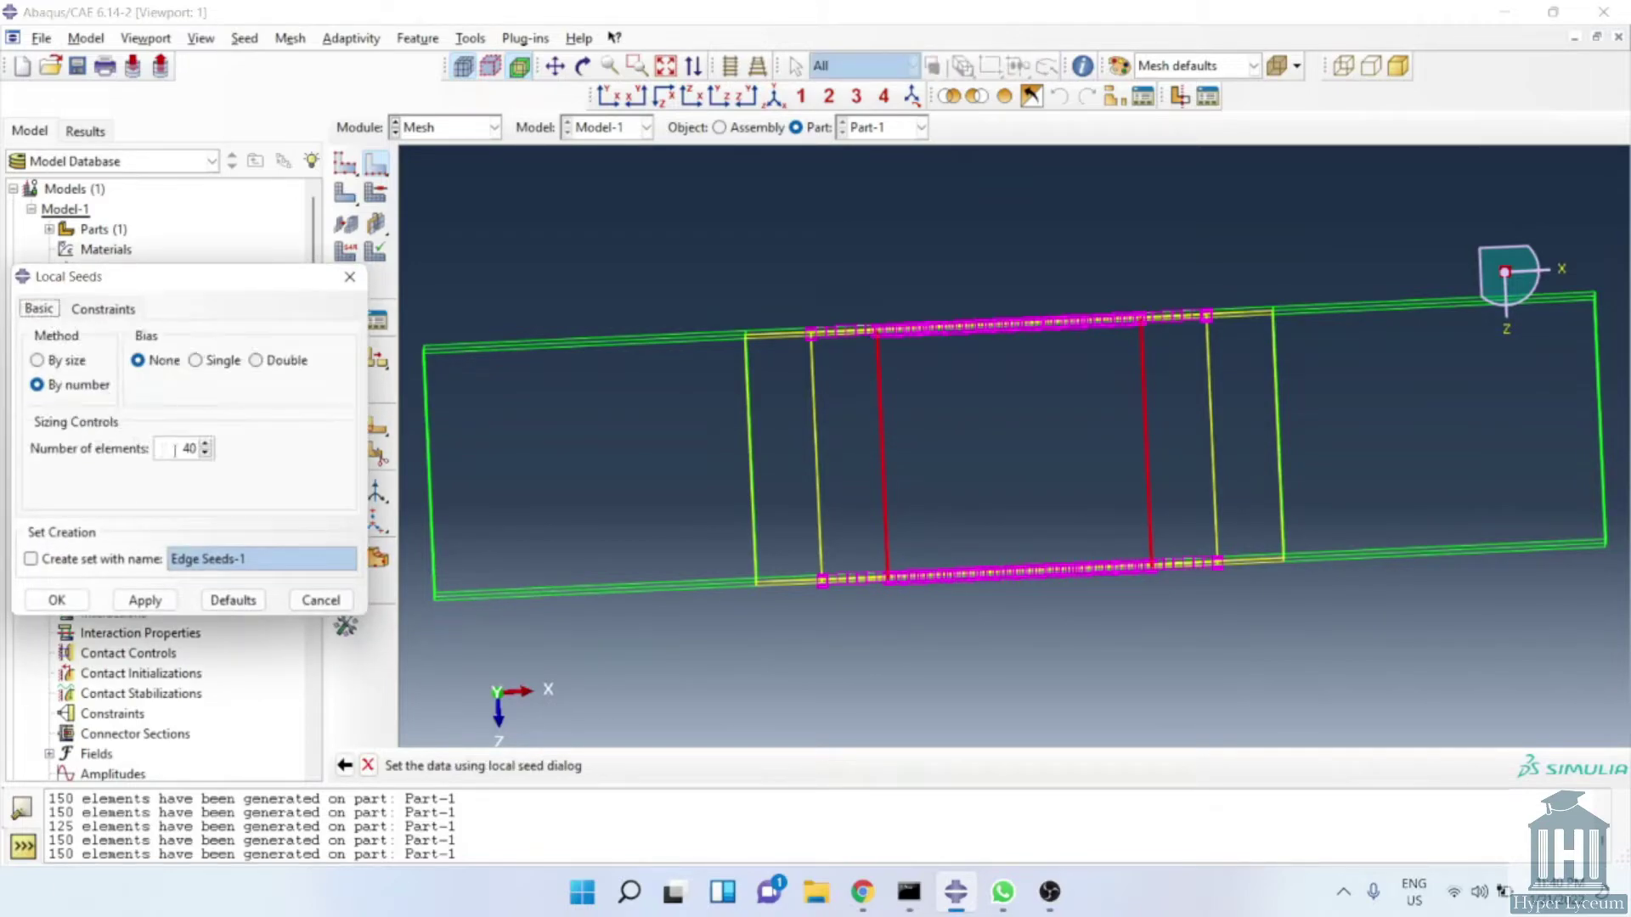
pyautogui.click(60, 599)
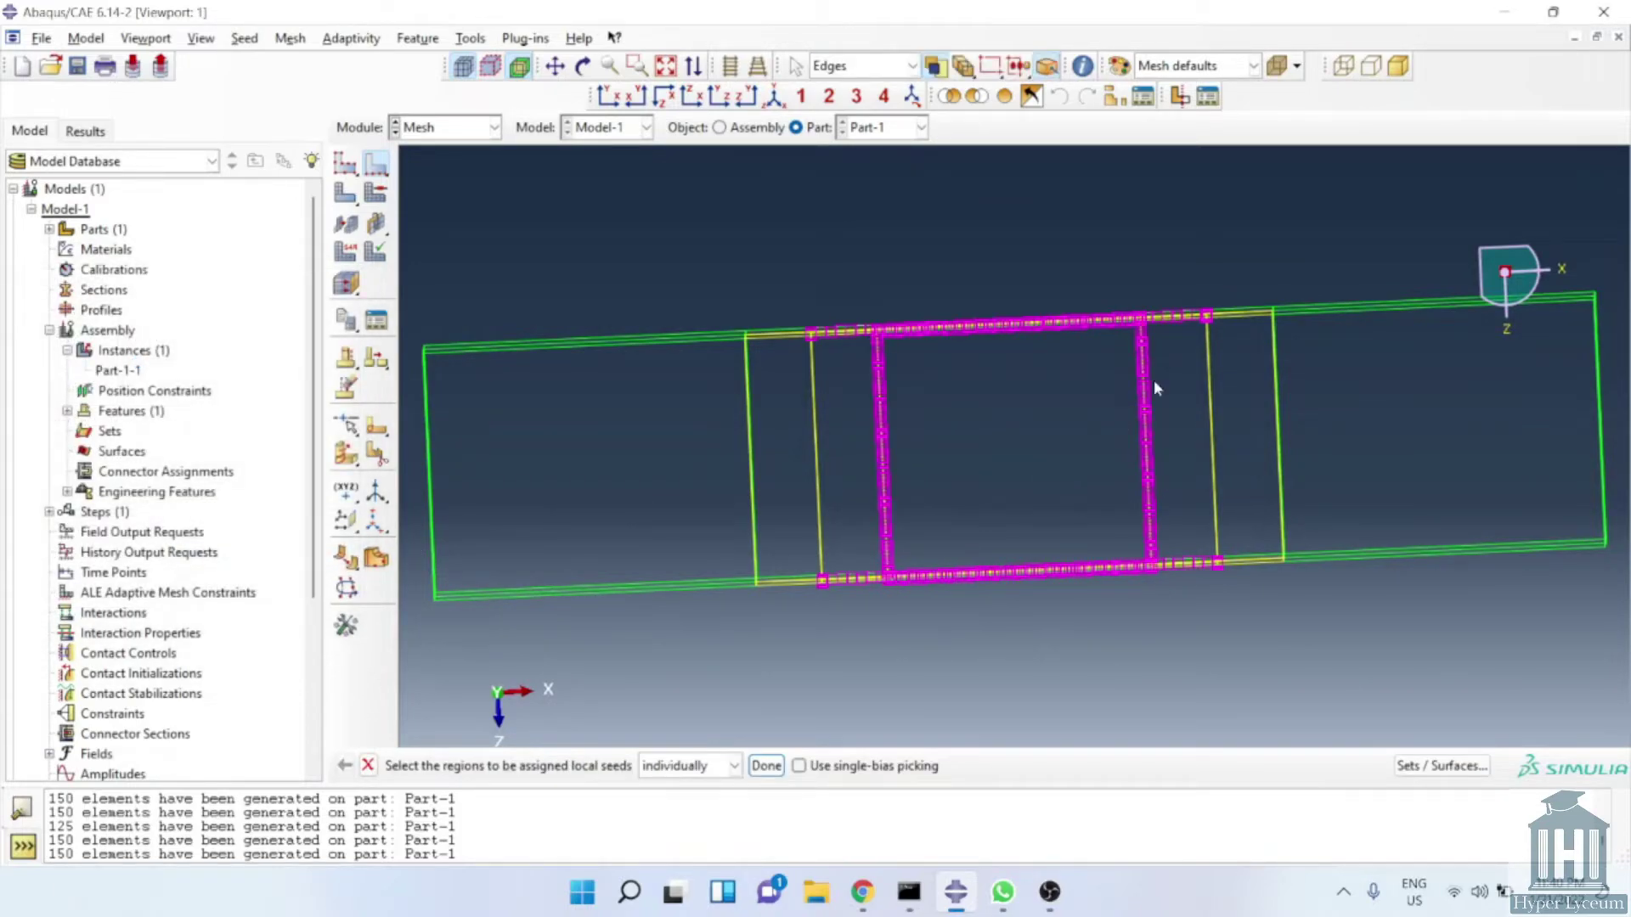
# Seed the middle rectangle's through-thickness edges by number with 20 elements
pyautogui.moveTo(1187, 453); pyautogui.dragTo(1185, 453)
pyautogui.keyDown('shift'); pyautogui.moveTo(845, 445); pyautogui.dragTo(802, 476); pyautogui.keyUp('shift')
pyautogui.middleClick(800, 467)
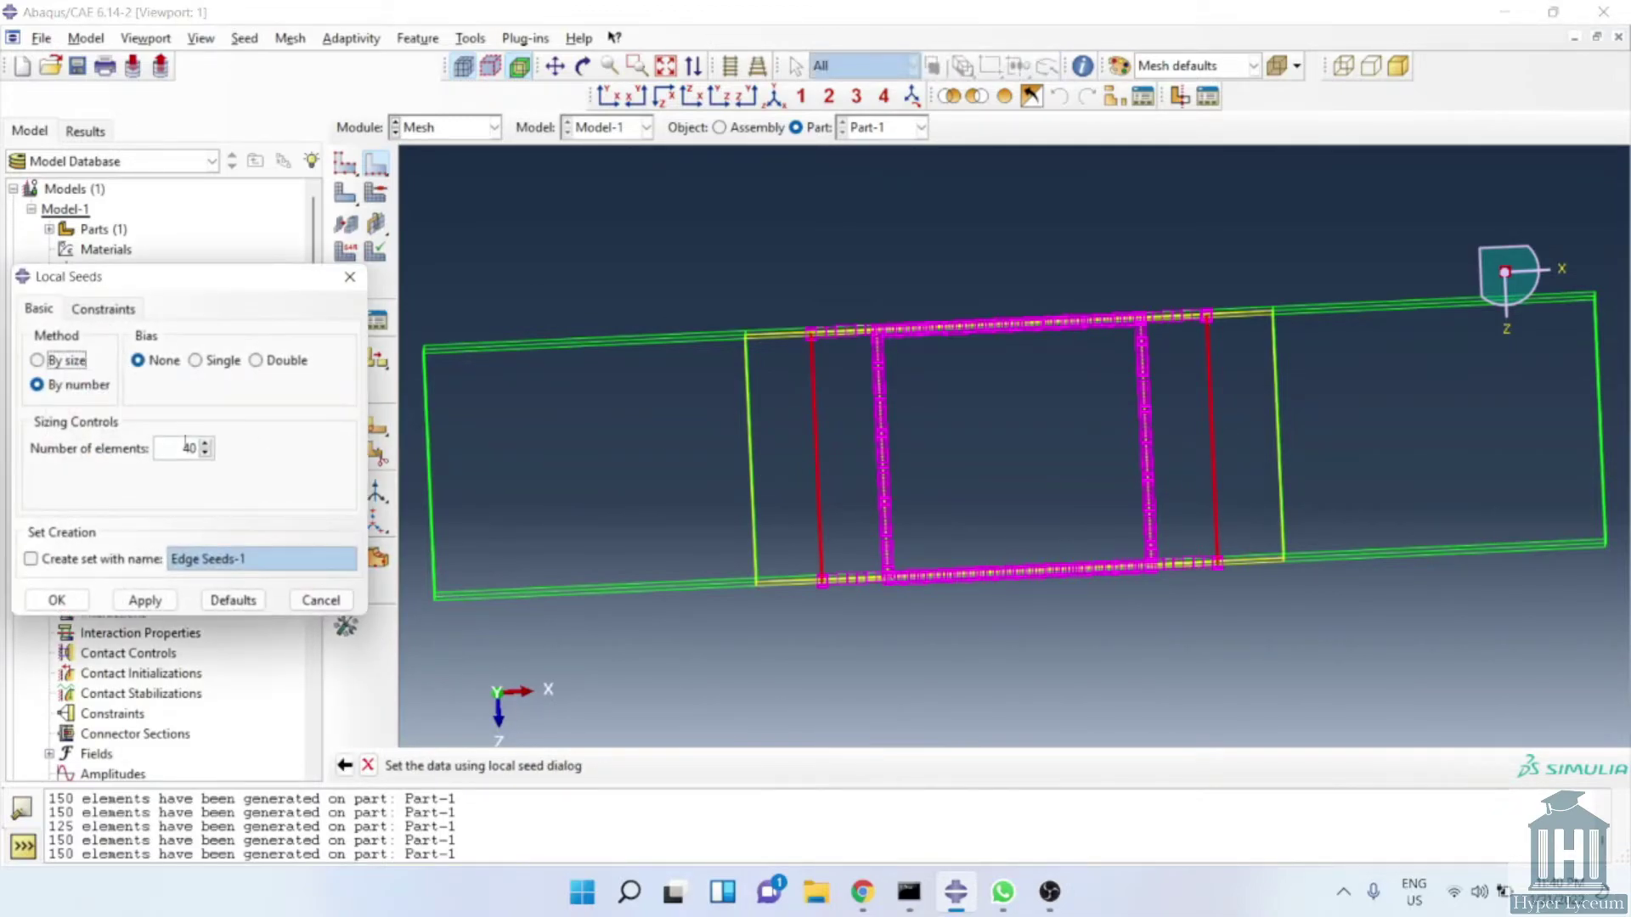
pyautogui.write('20')
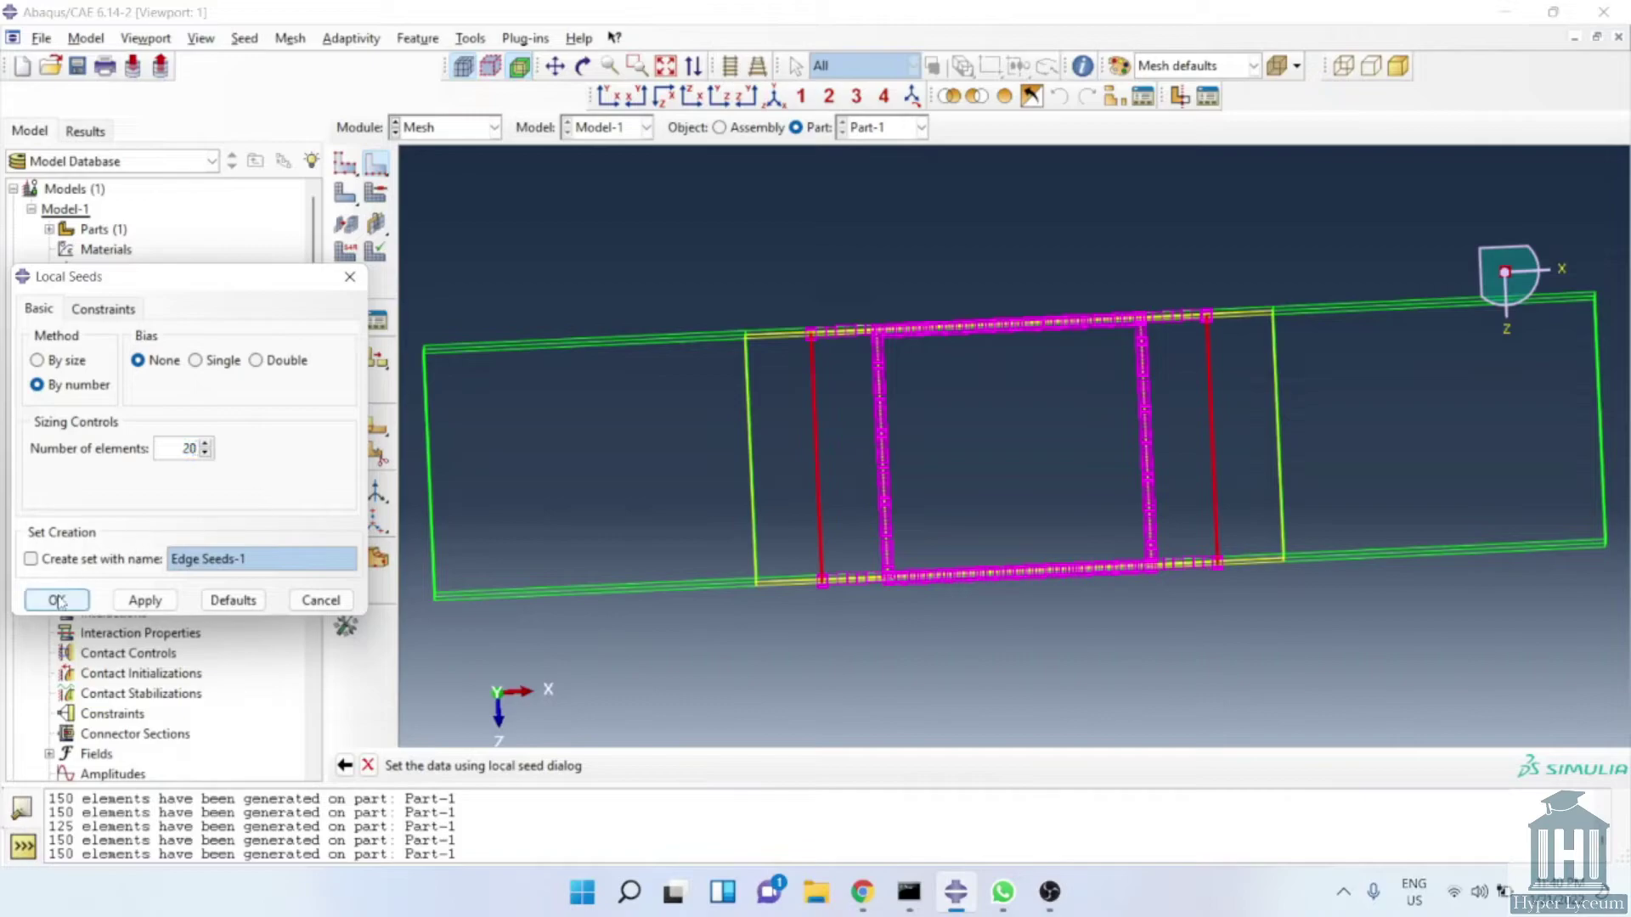
pyautogui.click(58, 600)
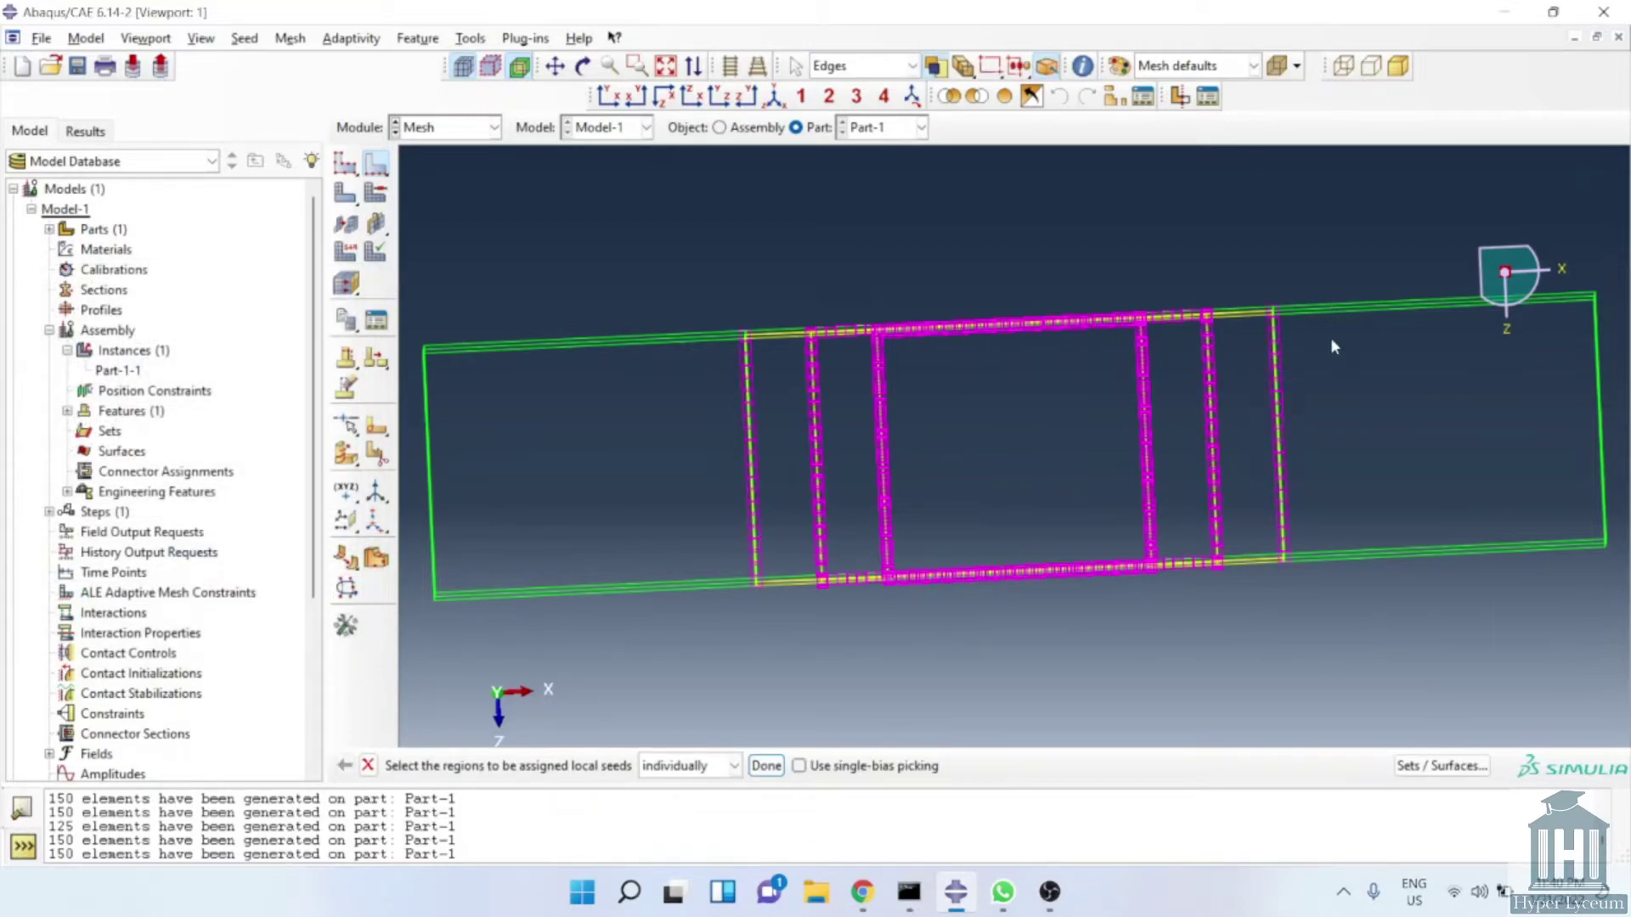
# Seed the outermost strip rectangle's two vertical edges and lower edge by number with 20 elements each
pyautogui.keyDown('ctrl'); pyautogui.keyDown('alt'); pyautogui.moveTo(1020, 510); pyautogui.dragTo(1009, 183); pyautogui.keyUp('alt'); pyautogui.keyUp('ctrl')
pyautogui.click(1271, 301)
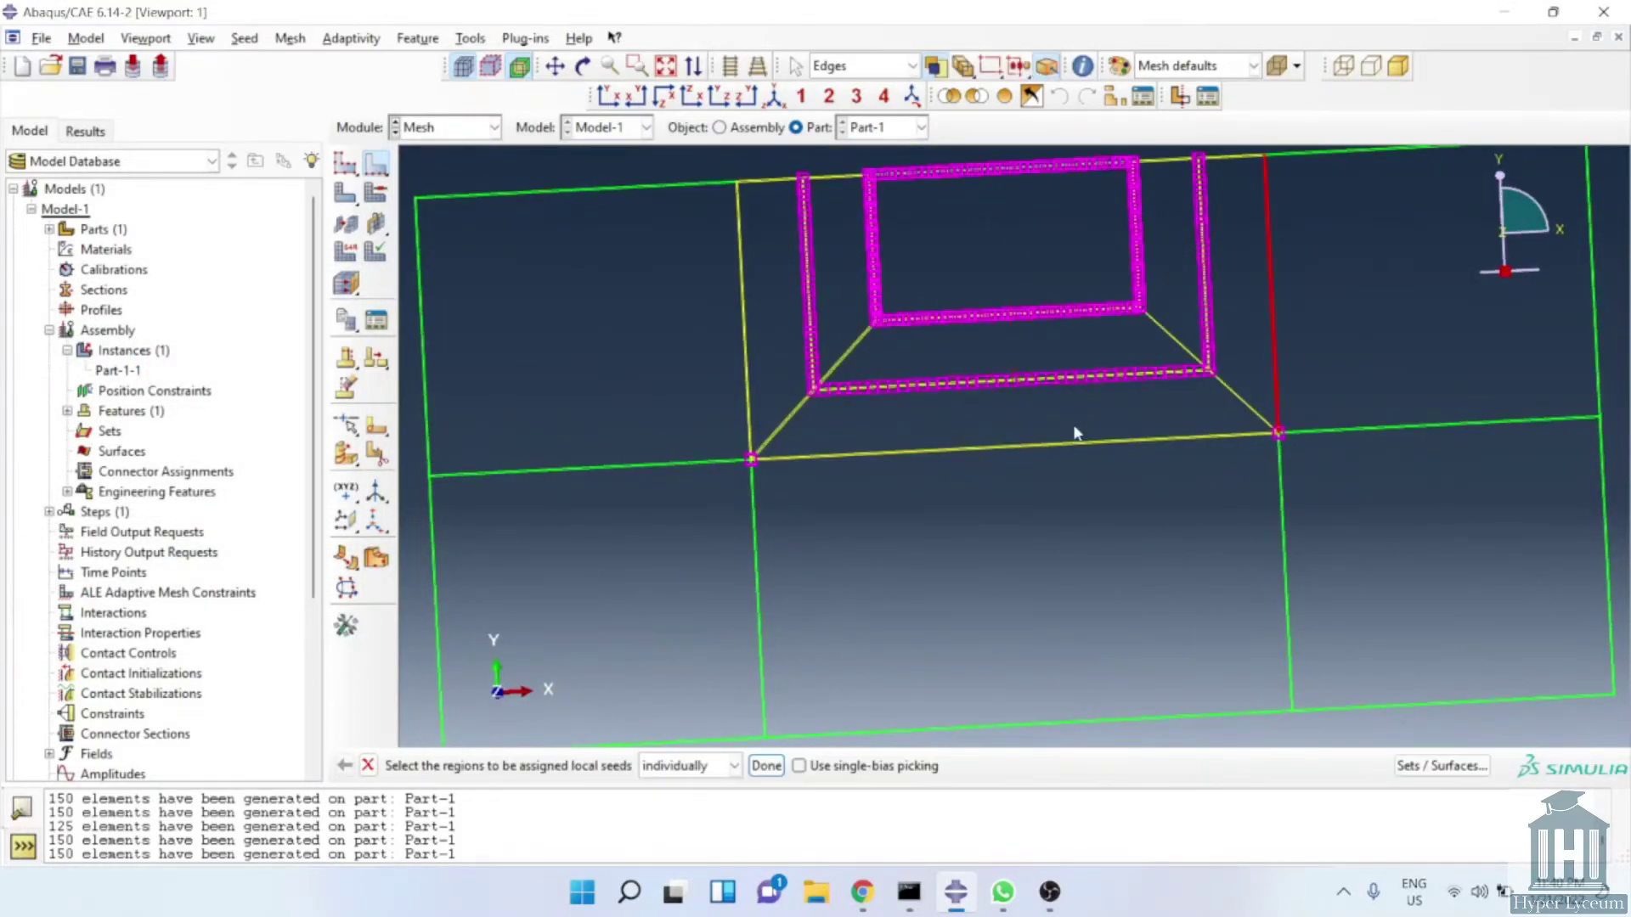
pyautogui.keyDown('shift'); pyautogui.click(1076, 438); pyautogui.keyUp('shift')
pyautogui.keyDown('shift'); pyautogui.click(744, 320); pyautogui.keyUp('shift')
pyautogui.middleClick(629, 342)
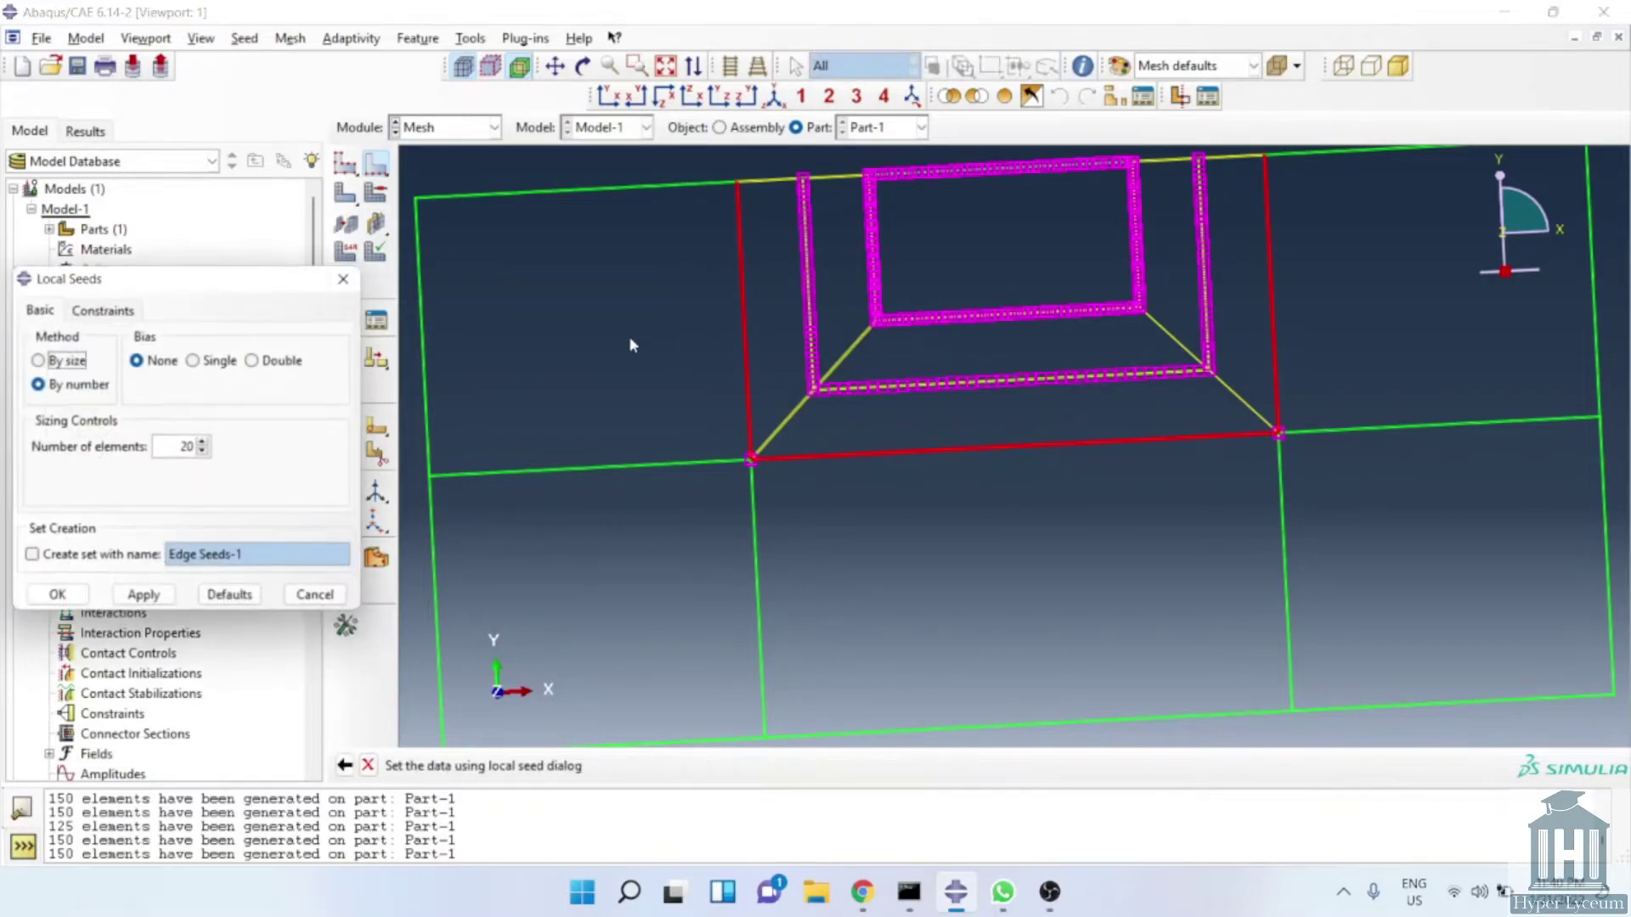
pyautogui.click(56, 603)
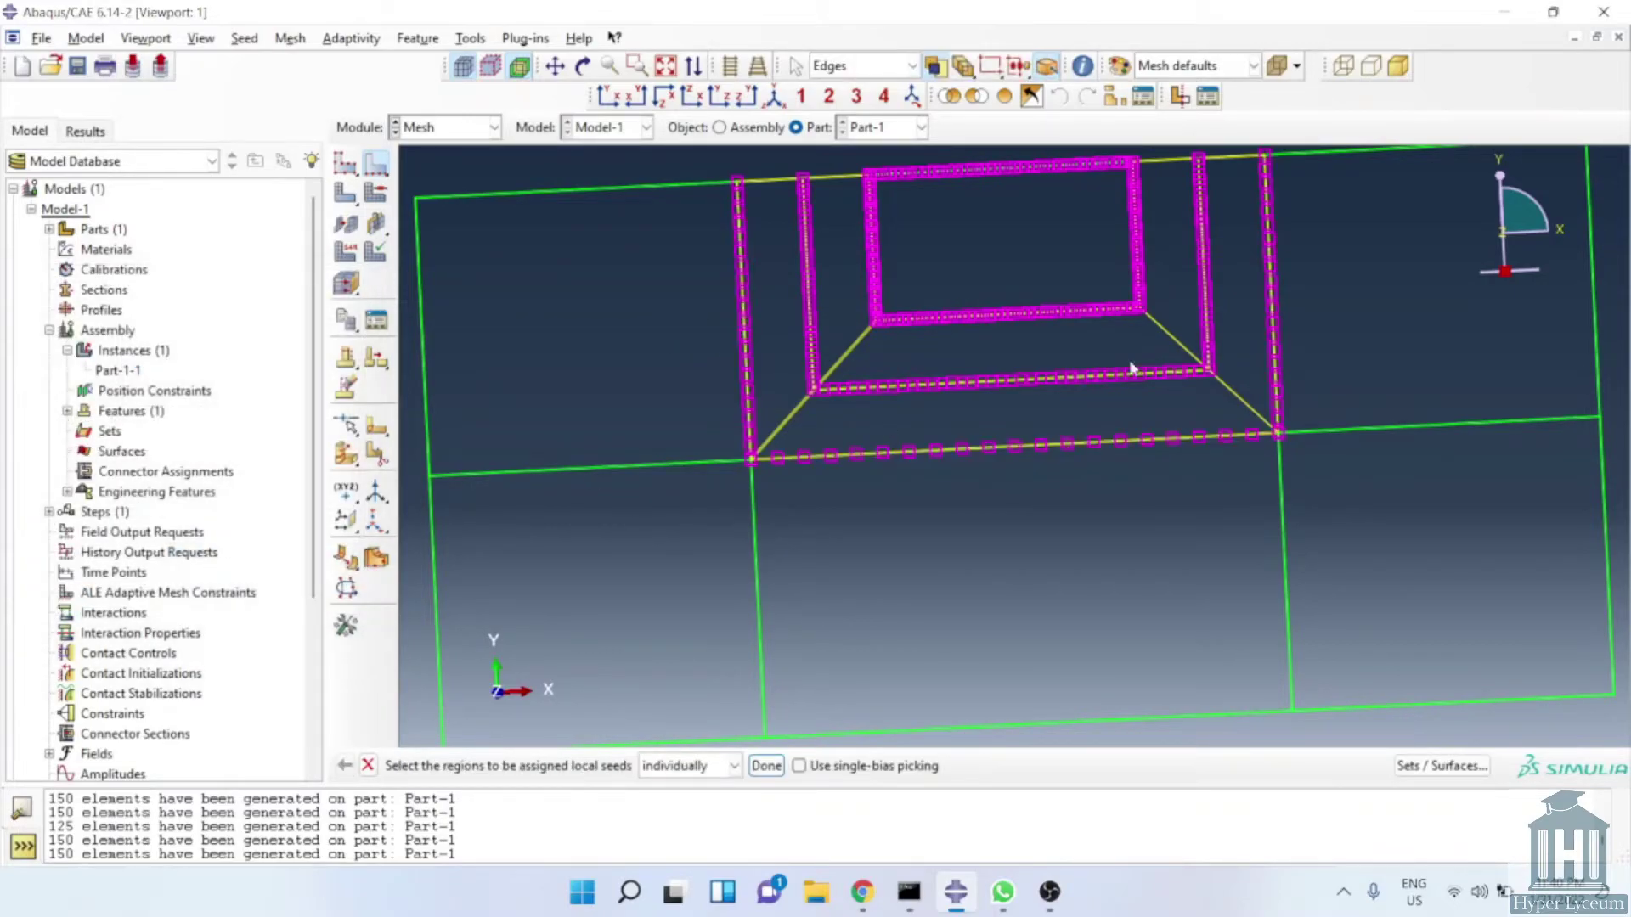
# Display the part shaded and mesh the central block region
pyautogui.keyDown('ctrl'); pyautogui.keyDown('alt'); pyautogui.moveTo(1304, 316); pyautogui.dragTo(1179, 482); pyautogui.keyUp('alt'); pyautogui.keyUp('ctrl')
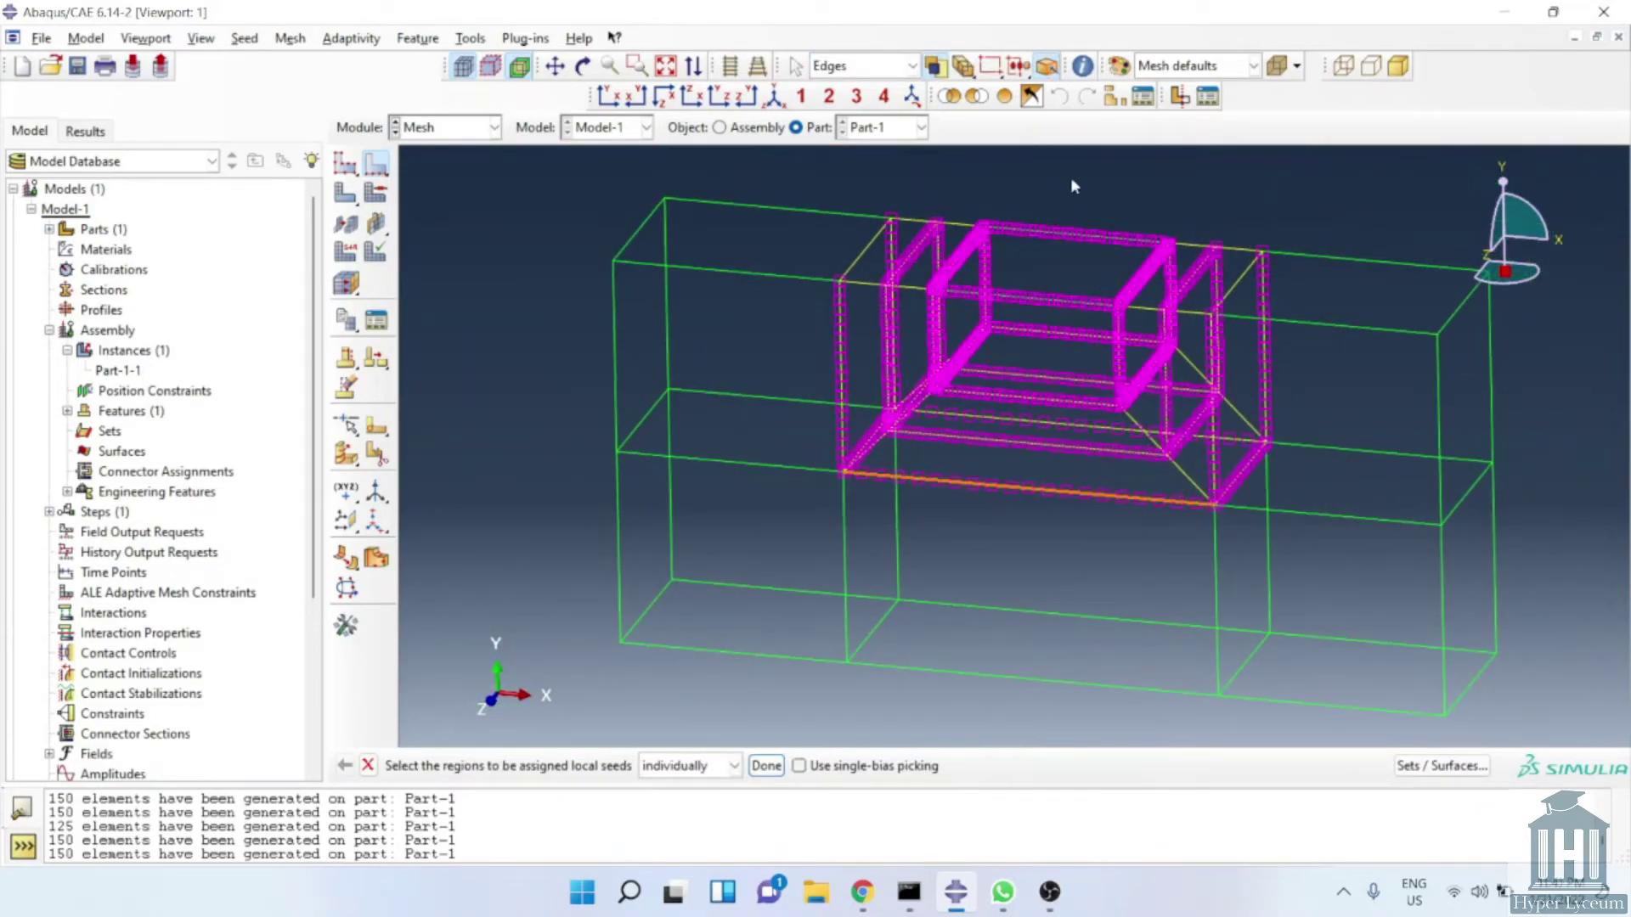
pyautogui.click(1399, 66)
pyautogui.click(346, 194)
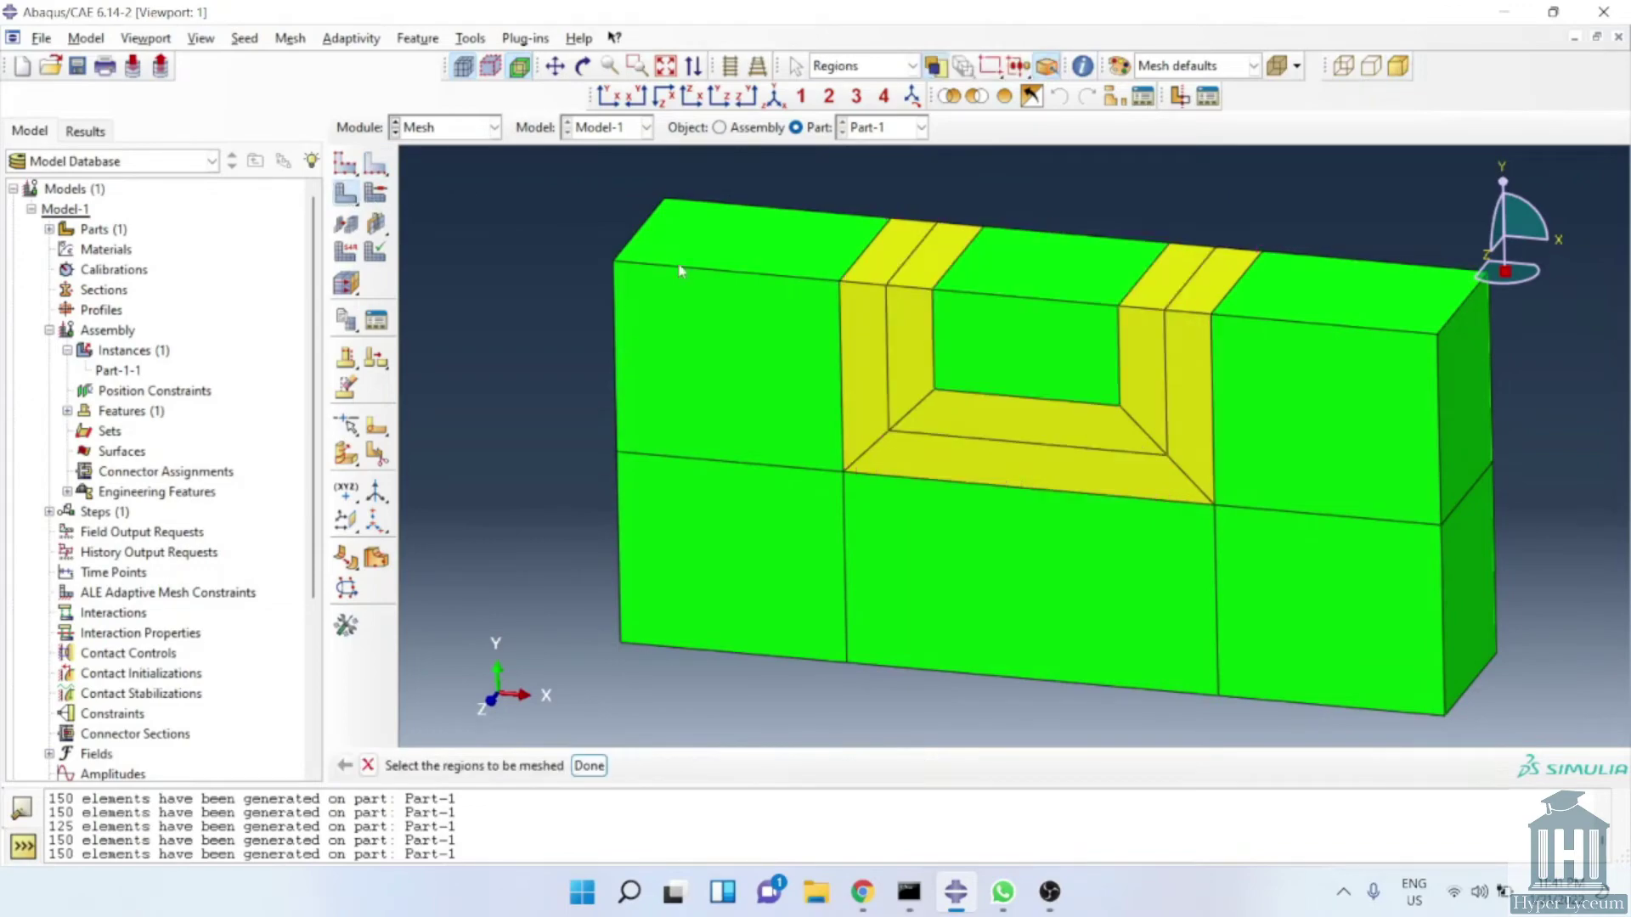
pyautogui.click(1048, 334)
pyautogui.middleClick(1104, 344)
# Mesh the six inner and outer swept strip cells around the central block
pyautogui.click(1155, 353)
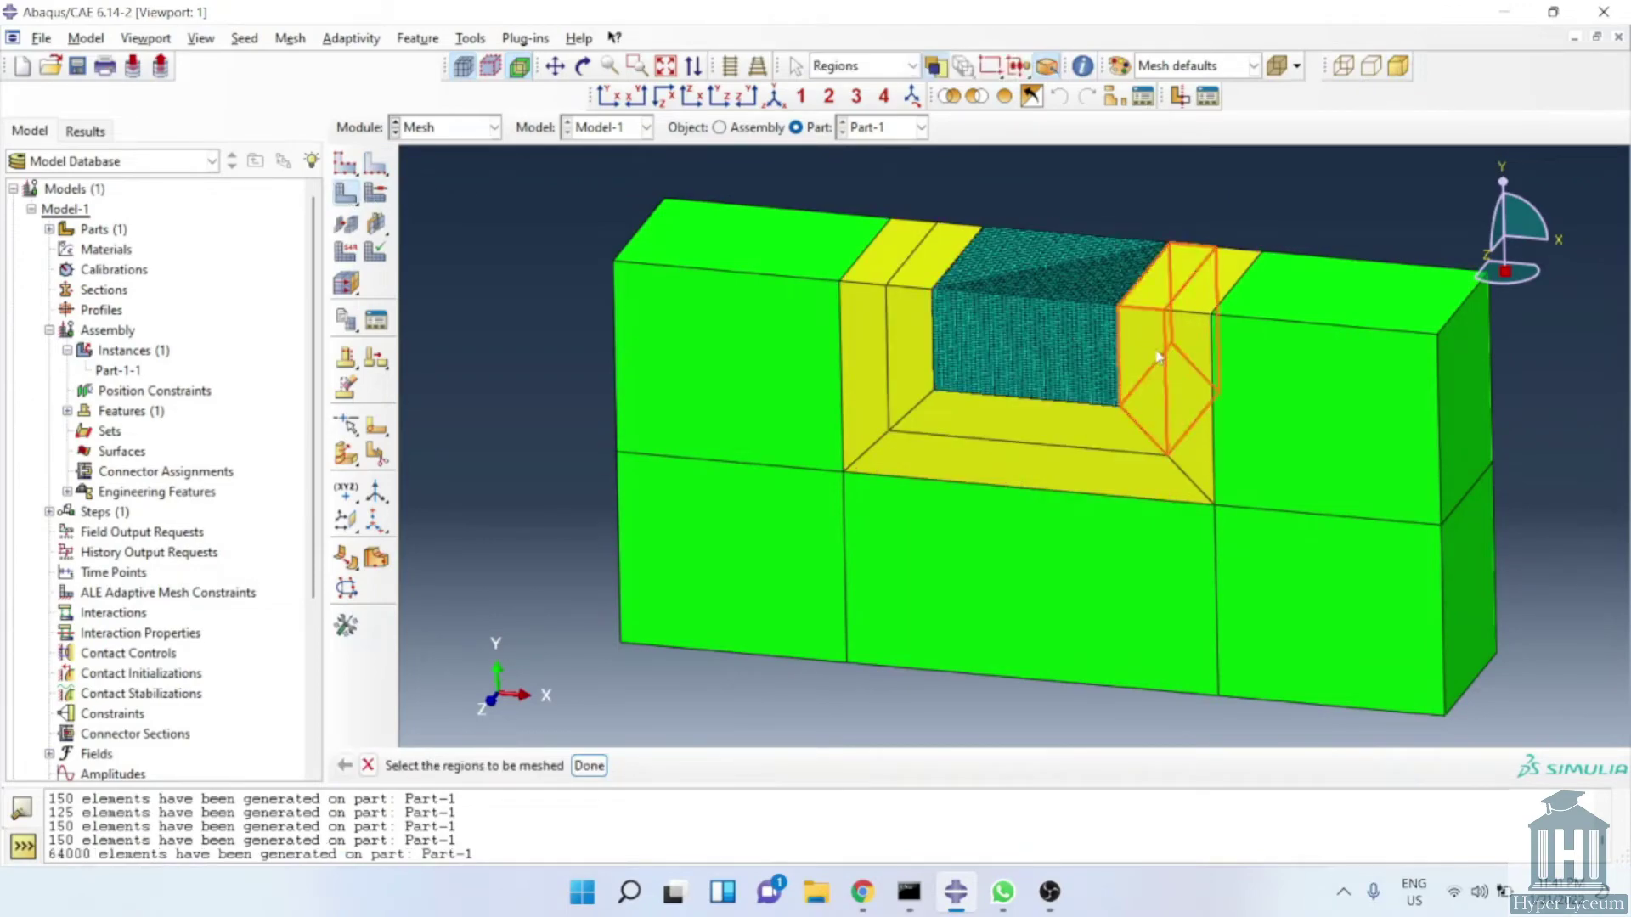
pyautogui.middleClick(1151, 357)
pyautogui.click(1062, 435)
pyautogui.middleClick(1065, 438)
pyautogui.click(883, 330)
pyautogui.middleClick(886, 330)
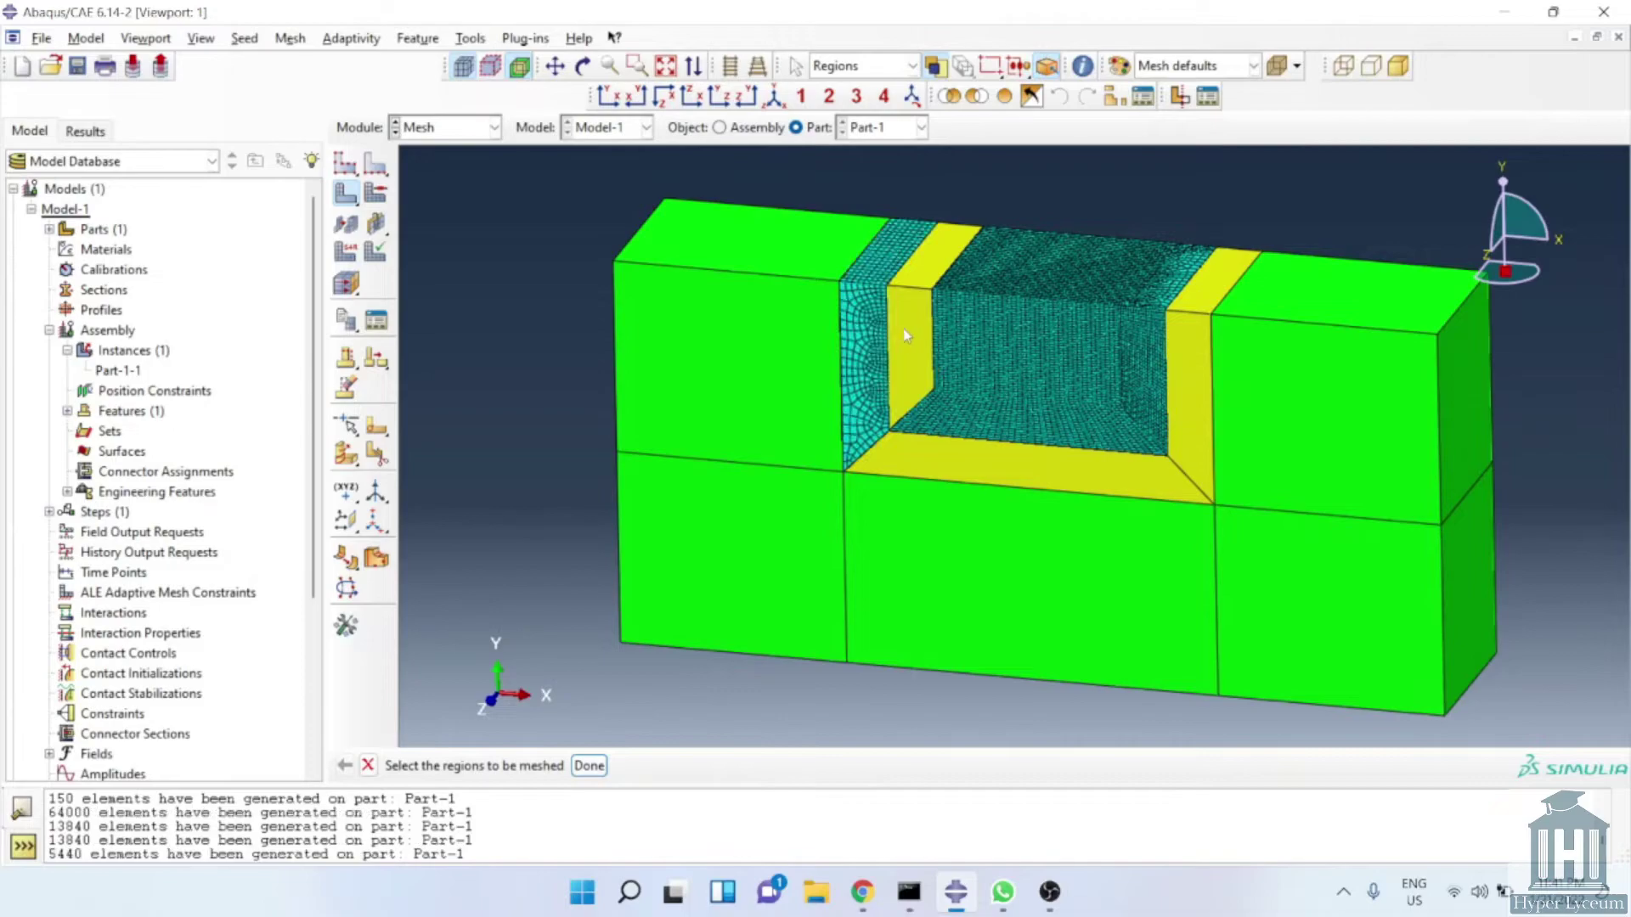
pyautogui.click(907, 339)
pyautogui.middleClick(913, 365)
pyautogui.click(1002, 408)
pyautogui.middleClick(1072, 401)
pyautogui.click(1184, 350)
pyautogui.middleClick(1184, 350)
# Mesh the five remaining coarse blocks beside and beneath the strip cells
pyautogui.click(1347, 397)
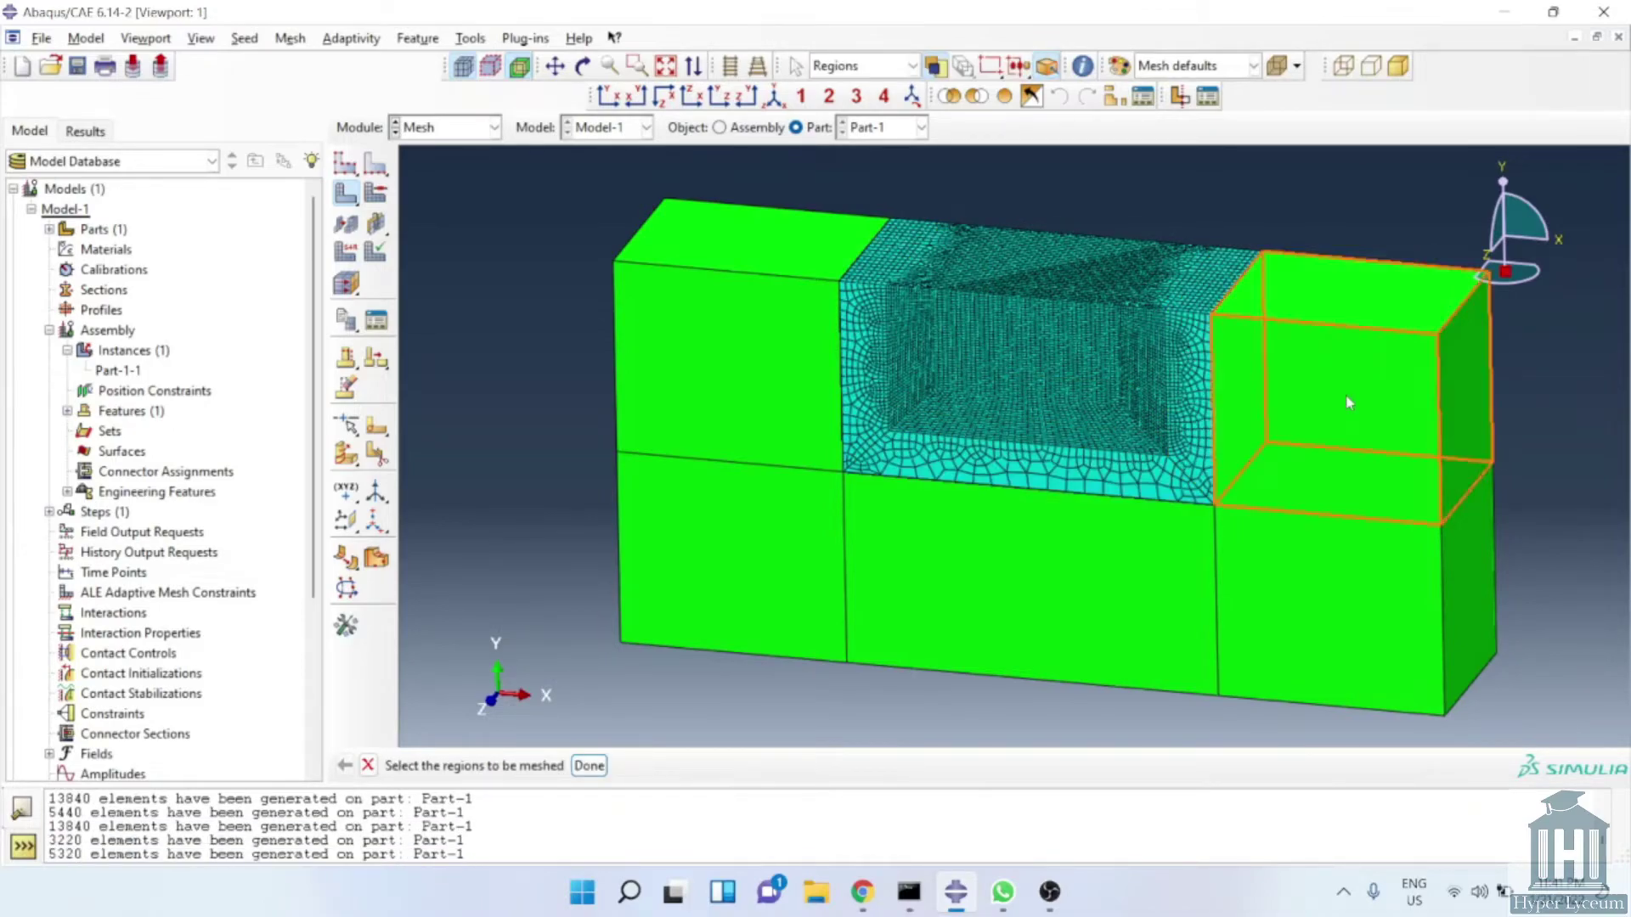
pyautogui.middleClick(1348, 397)
pyautogui.middleClick(1283, 575)
pyautogui.click(1074, 585)
pyautogui.middleClick(1074, 585)
pyautogui.click(776, 483)
pyautogui.middleClick(776, 482)
pyautogui.click(777, 355)
pyautogui.middleClick(777, 355)
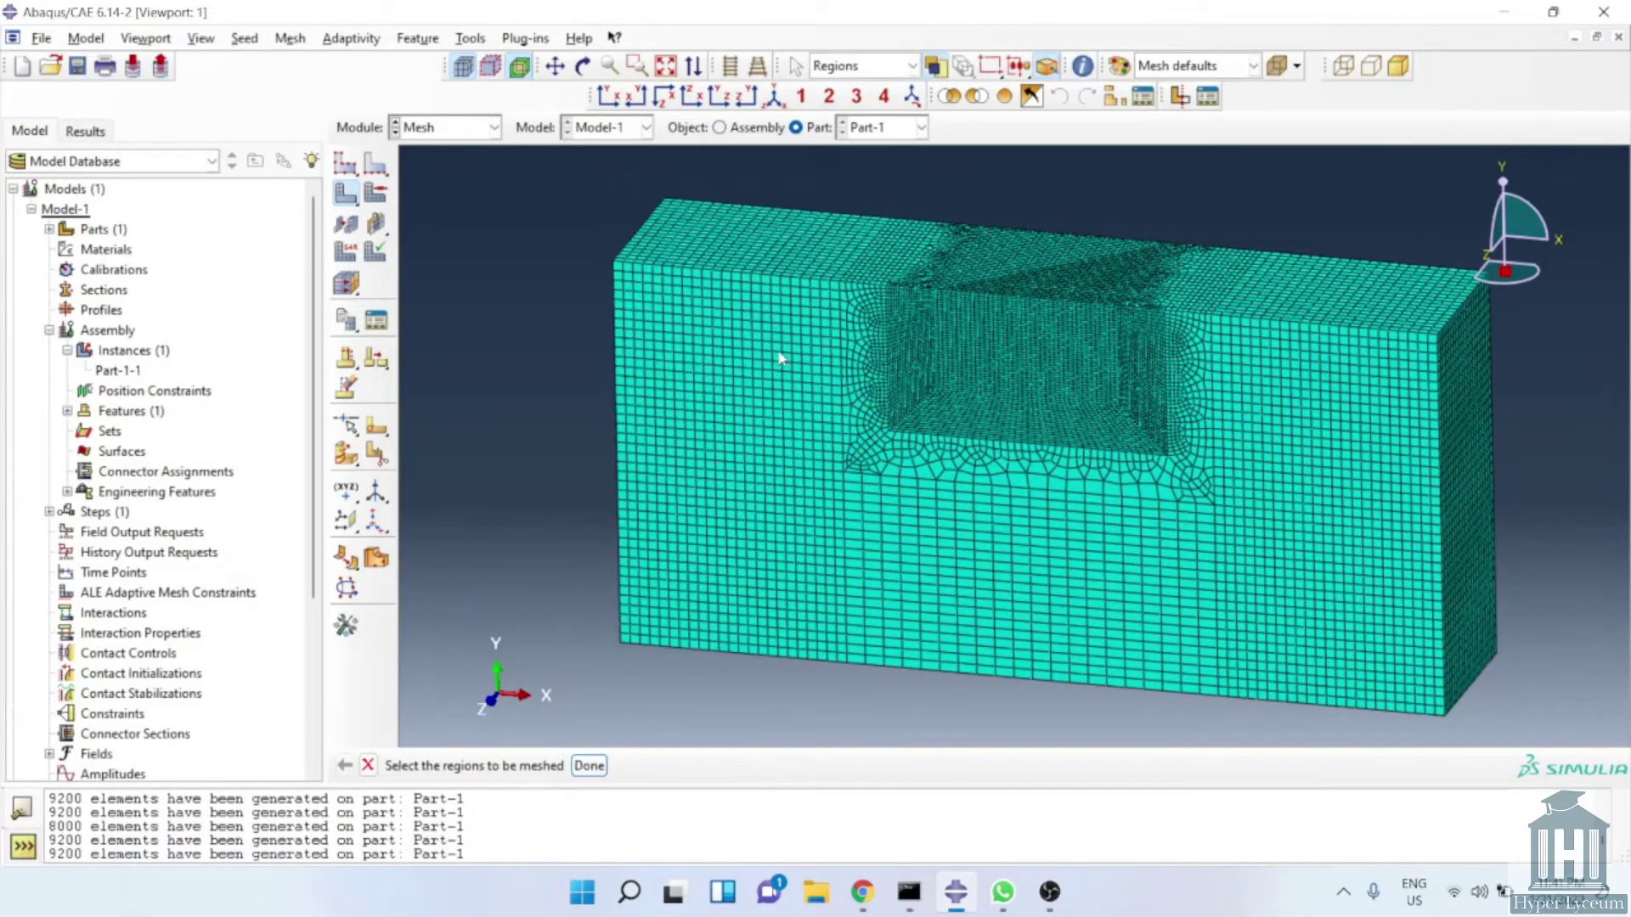
# Verify the mesh of the whole part, highlighting elements with an aspect ratio greater than 10
pyautogui.scroll(-2, 1242, 262)
pyautogui.scroll(4, 858, 292)
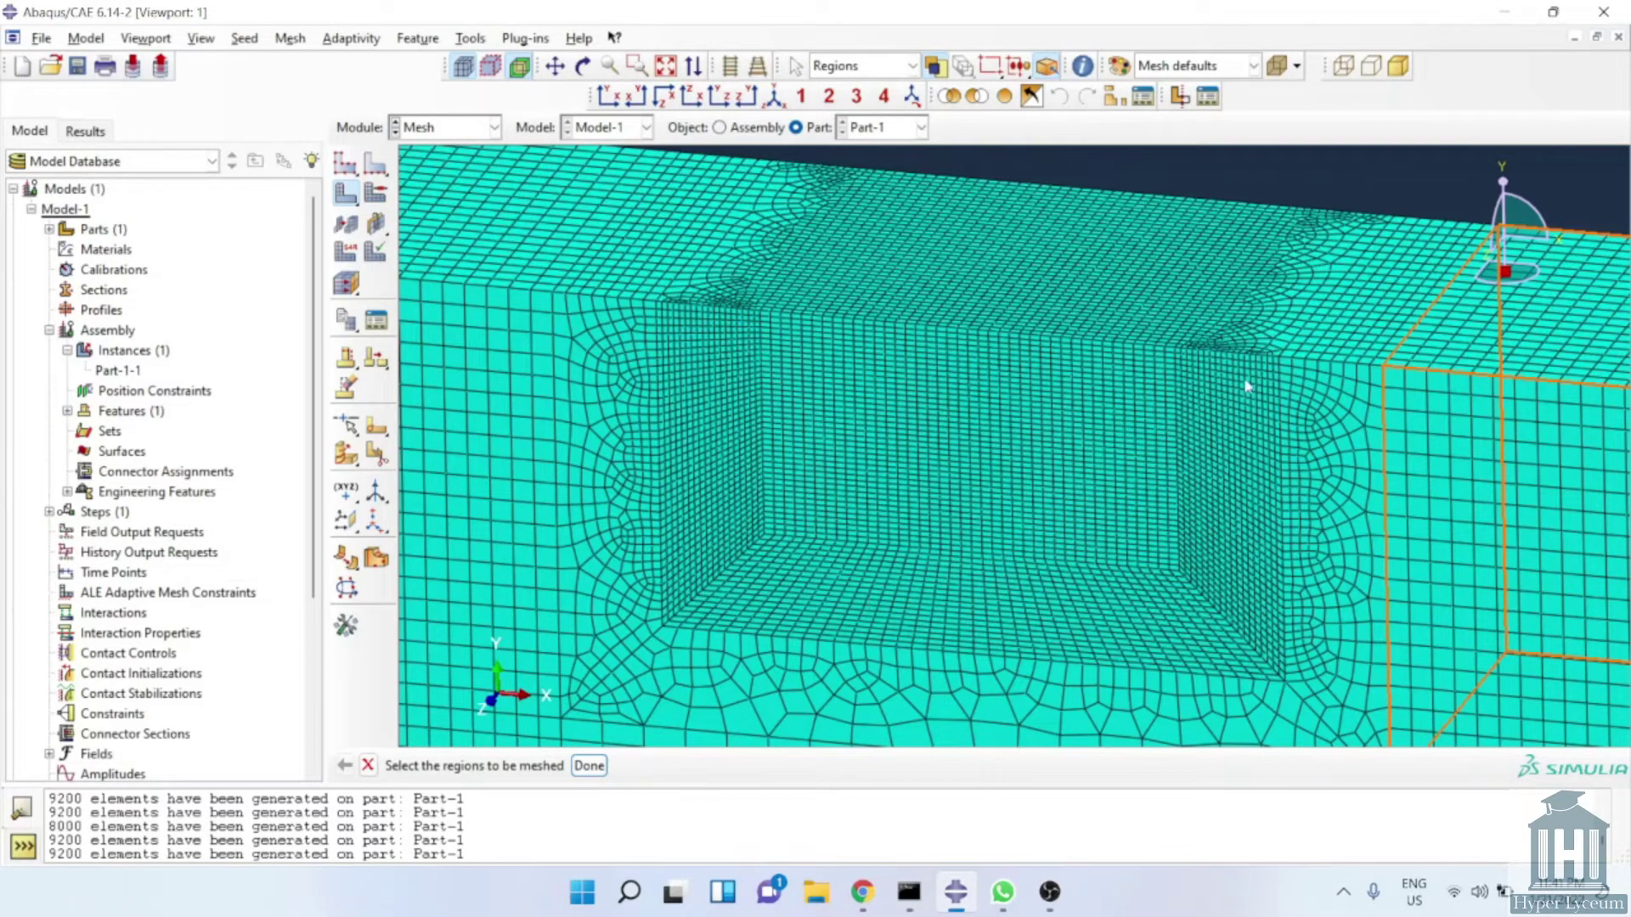
pyautogui.scroll(-4, 1247, 387)
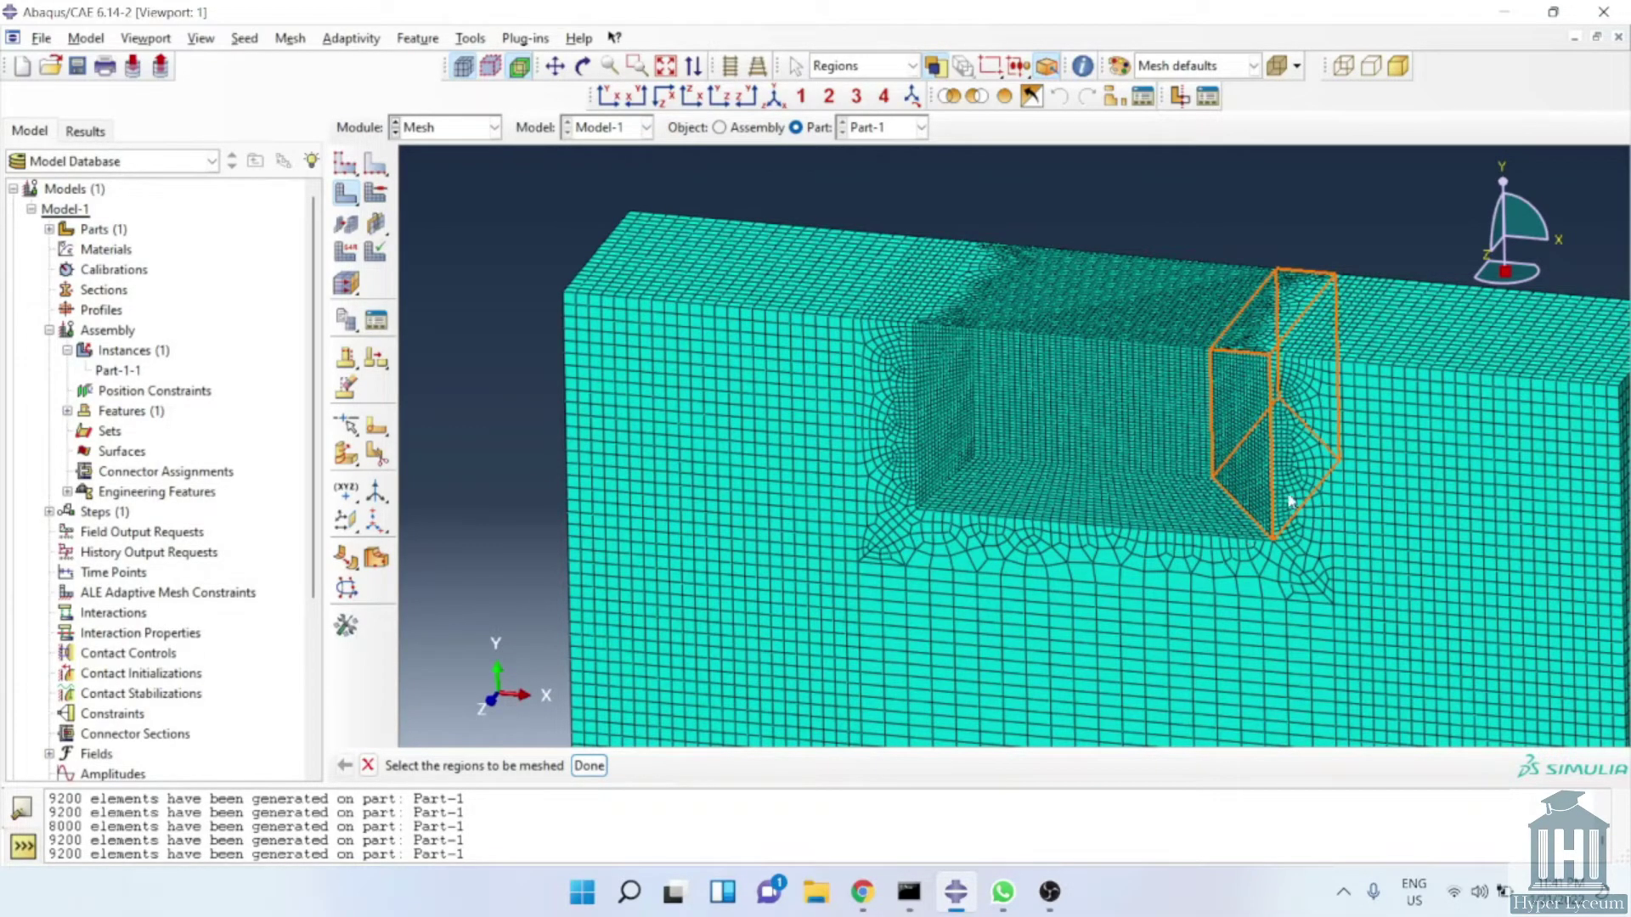
pyautogui.scroll(-4, 1304, 427)
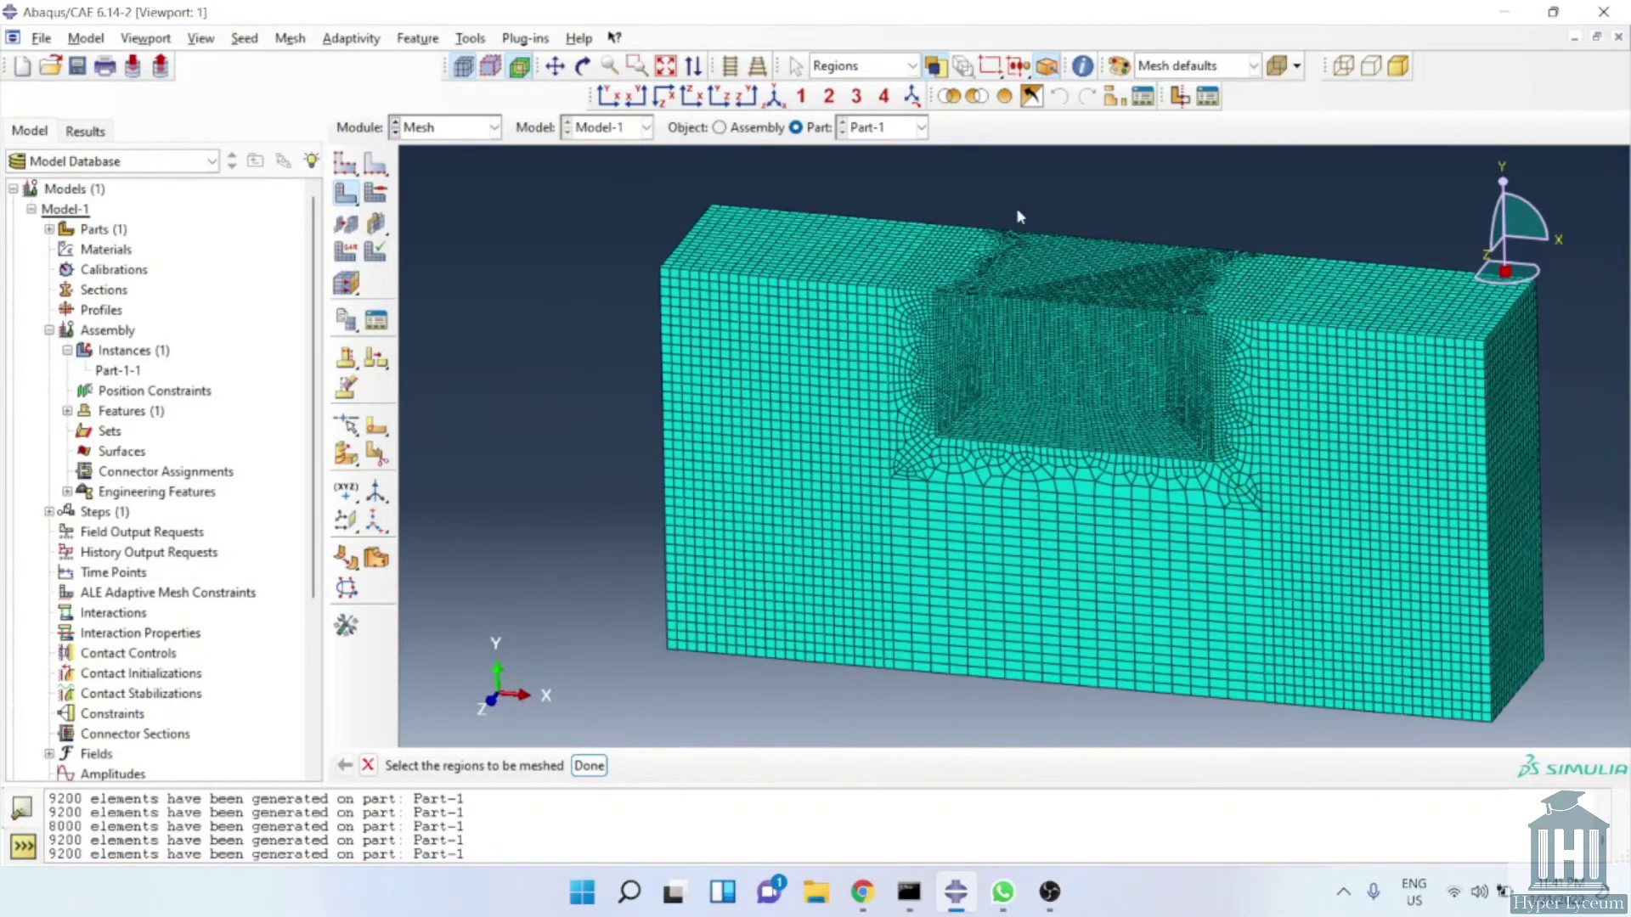
pyautogui.click(349, 253)
pyautogui.click(376, 253)
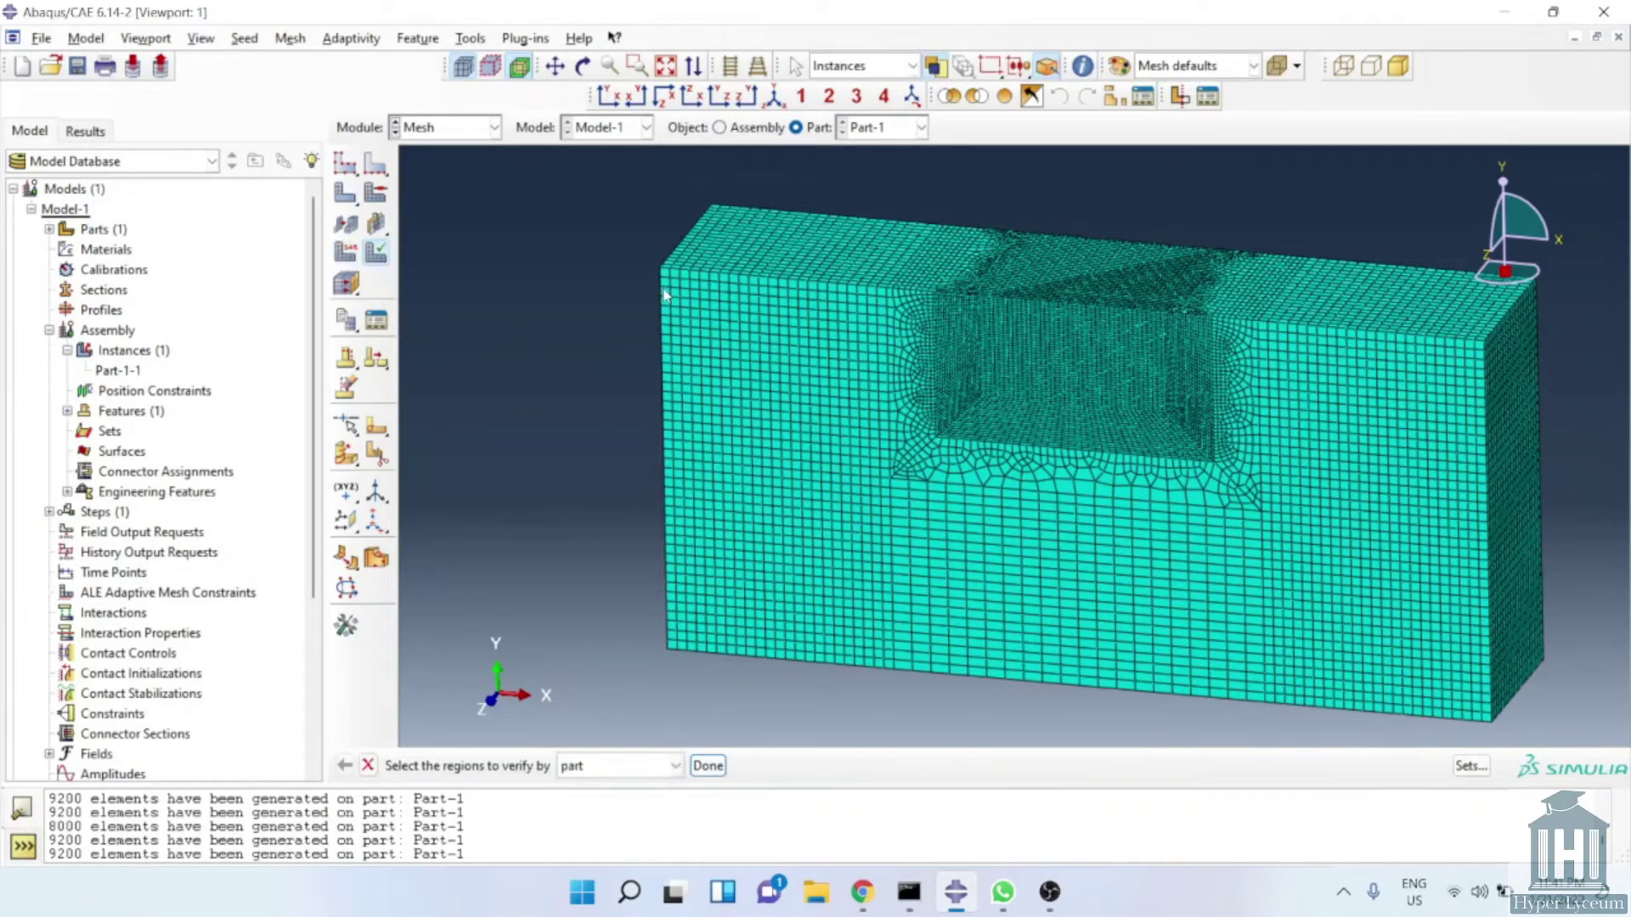
pyautogui.scroll(-3, 972, 244)
pyautogui.moveTo(1305, 193); pyautogui.dragTo(631, 539)
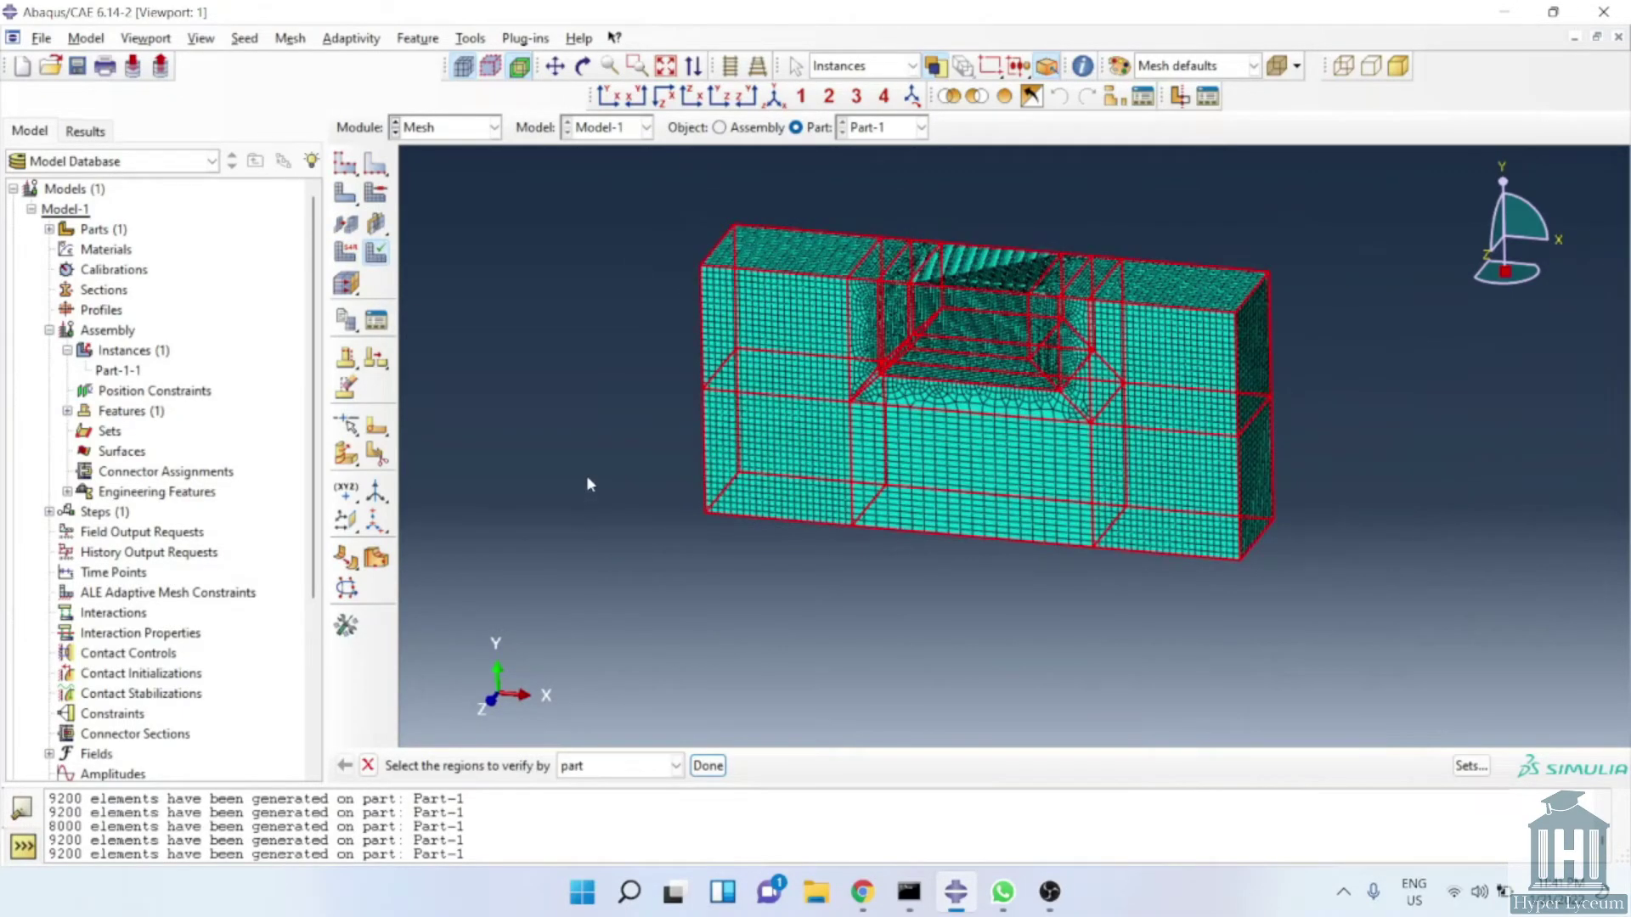
pyautogui.middleClick(585, 469)
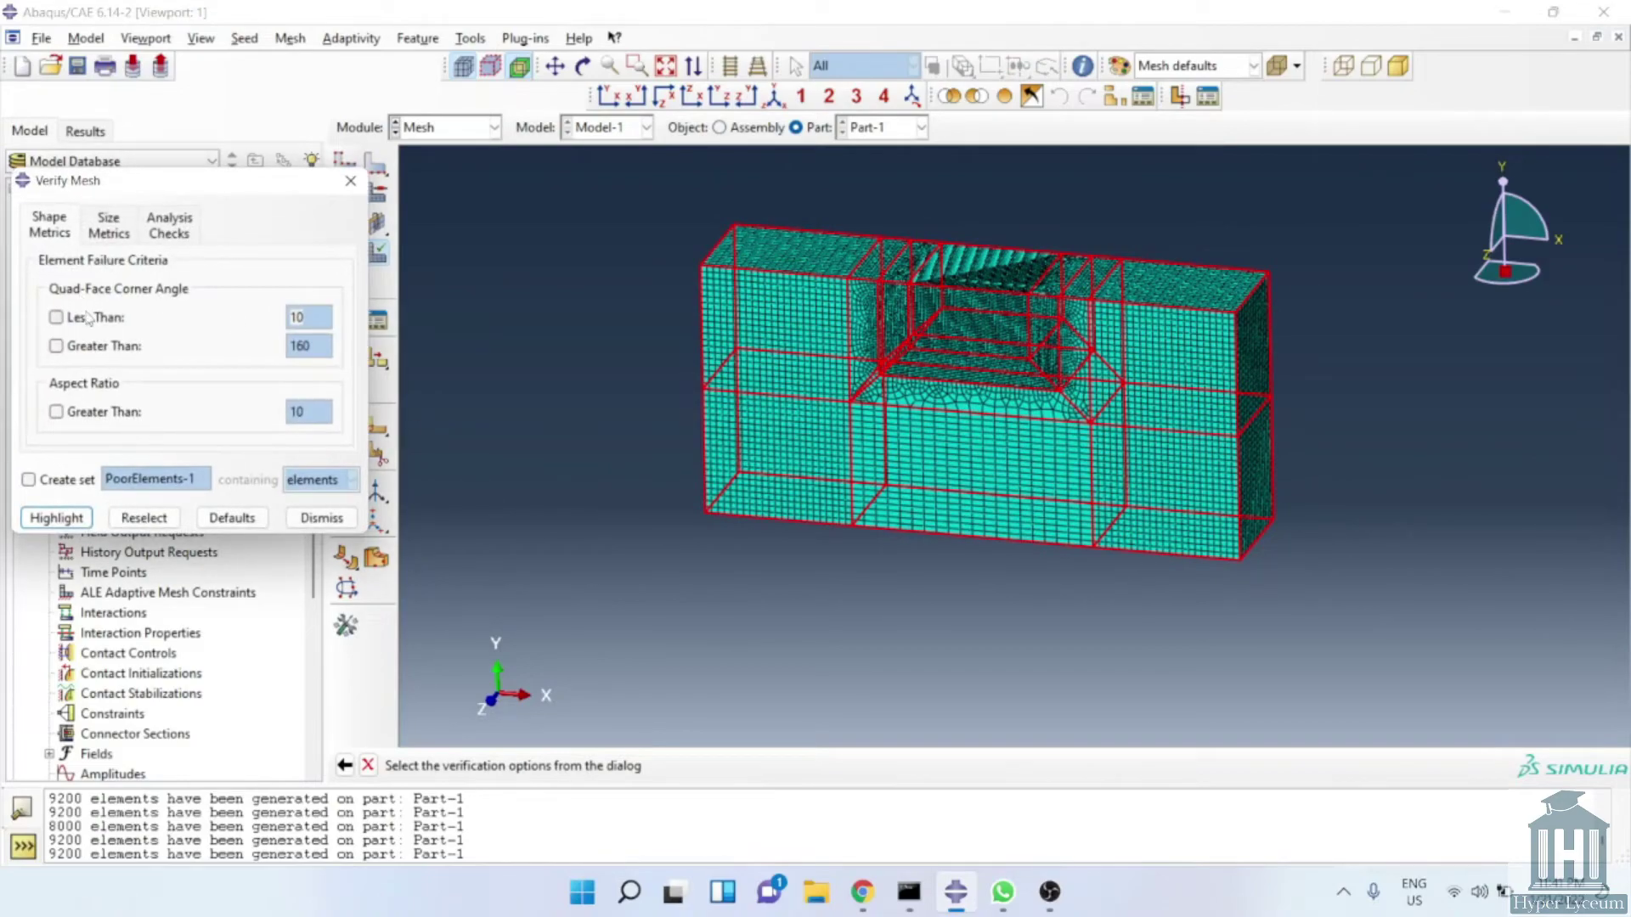
pyautogui.click(83, 410)
pyautogui.click(56, 518)
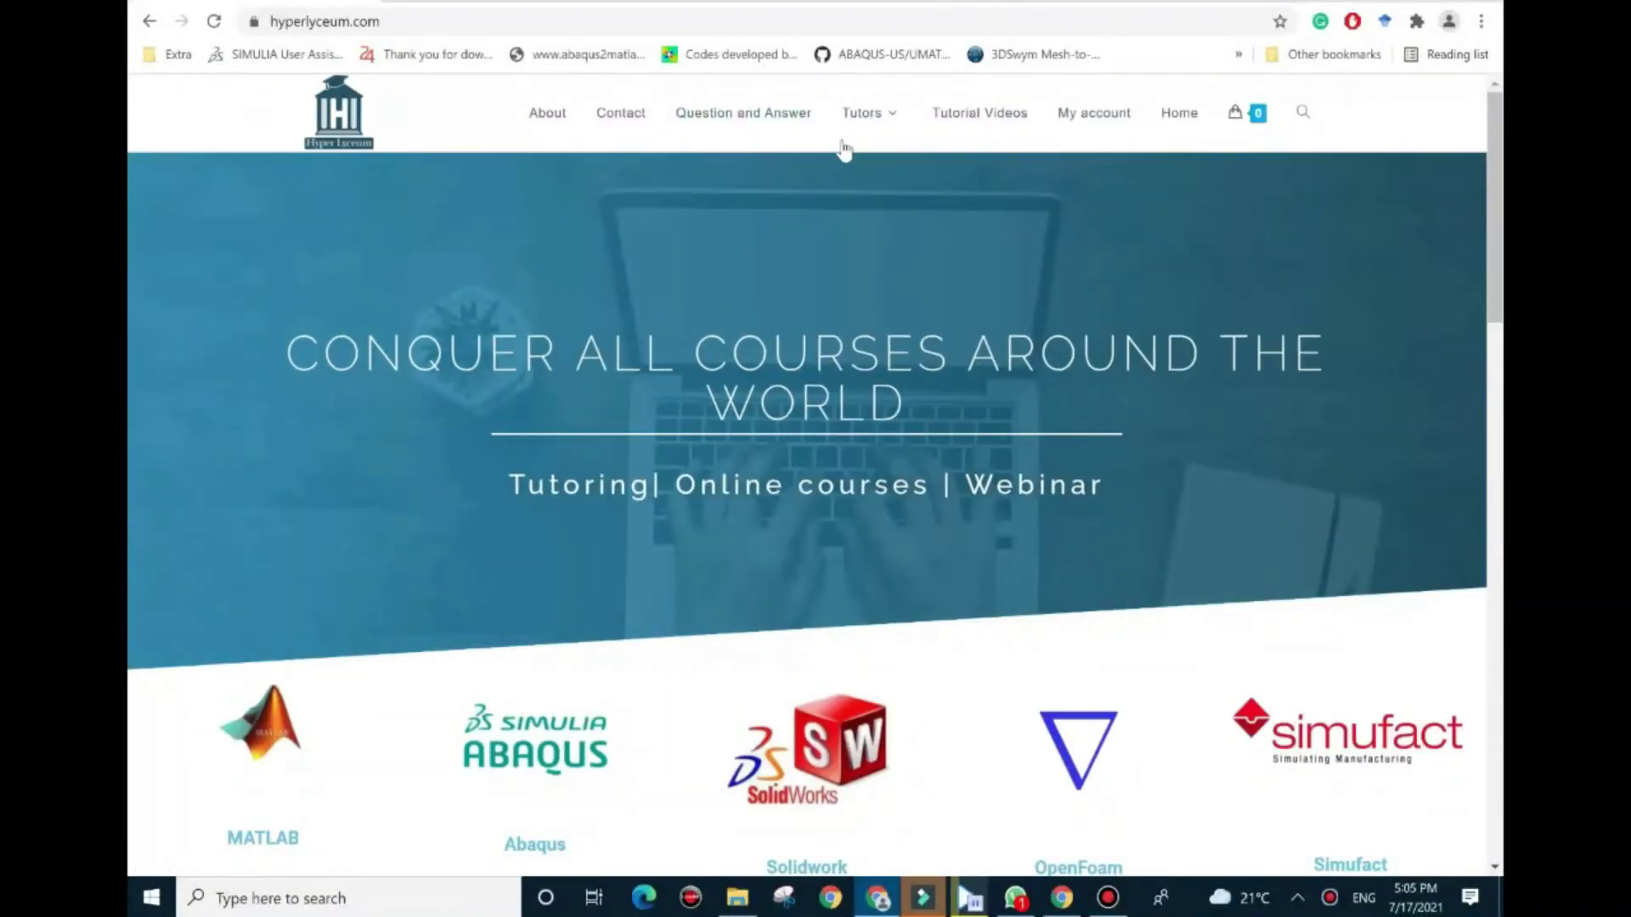
# On the Hyper Lyceum website, open the first listed tutor's profile and review the skills, rates and contact sections
pyautogui.moveTo(850, 134)
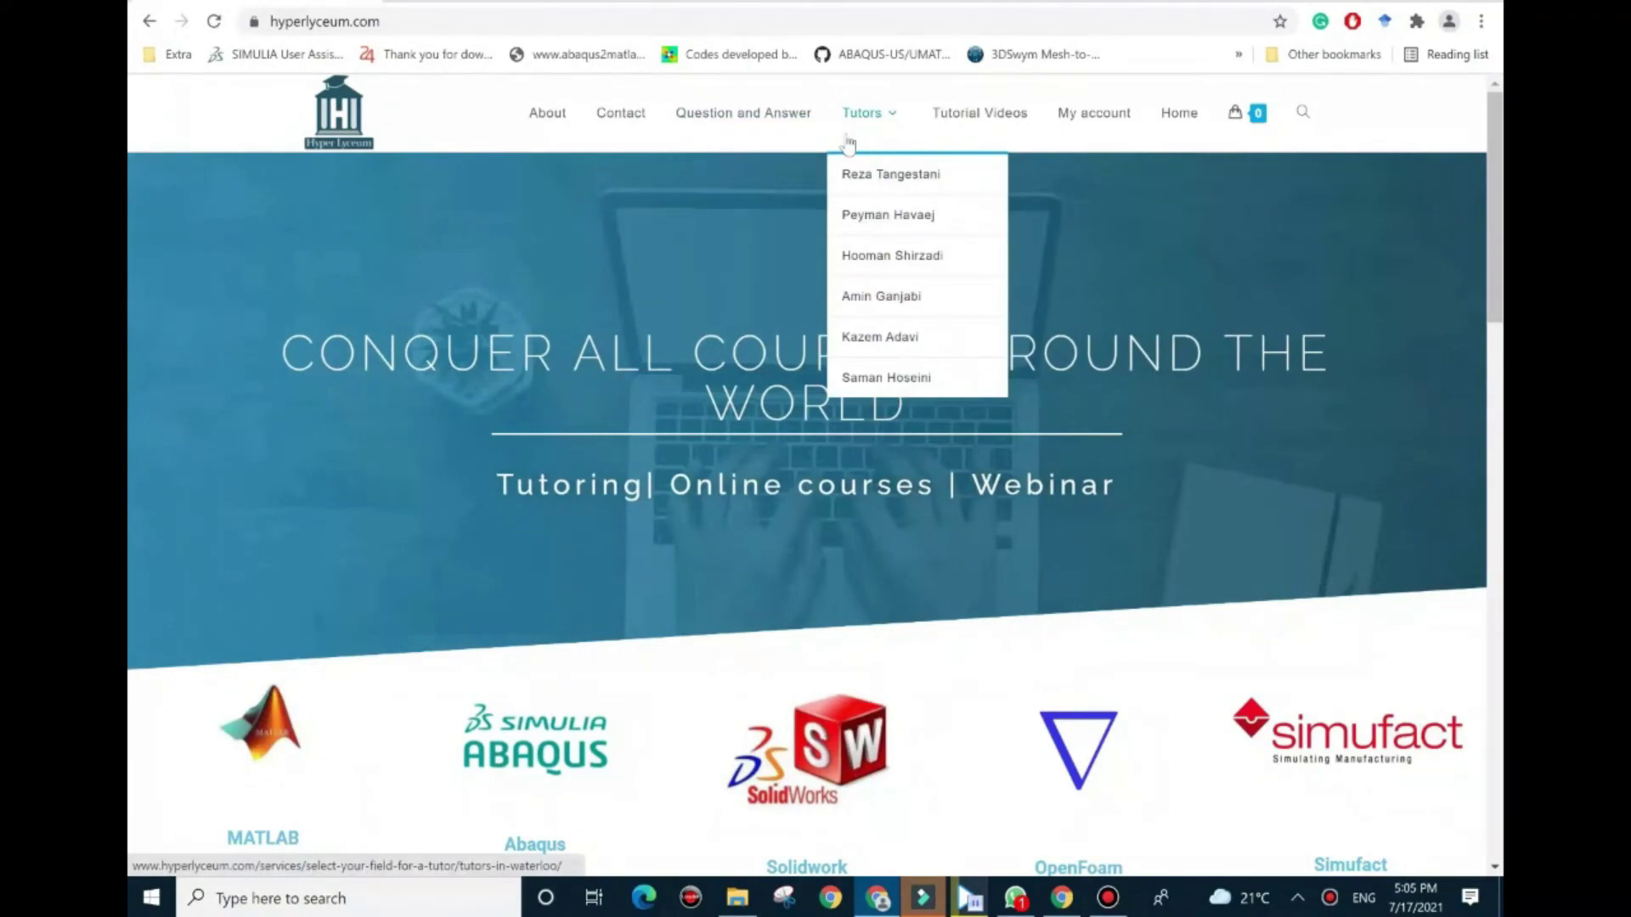
pyautogui.click(870, 176)
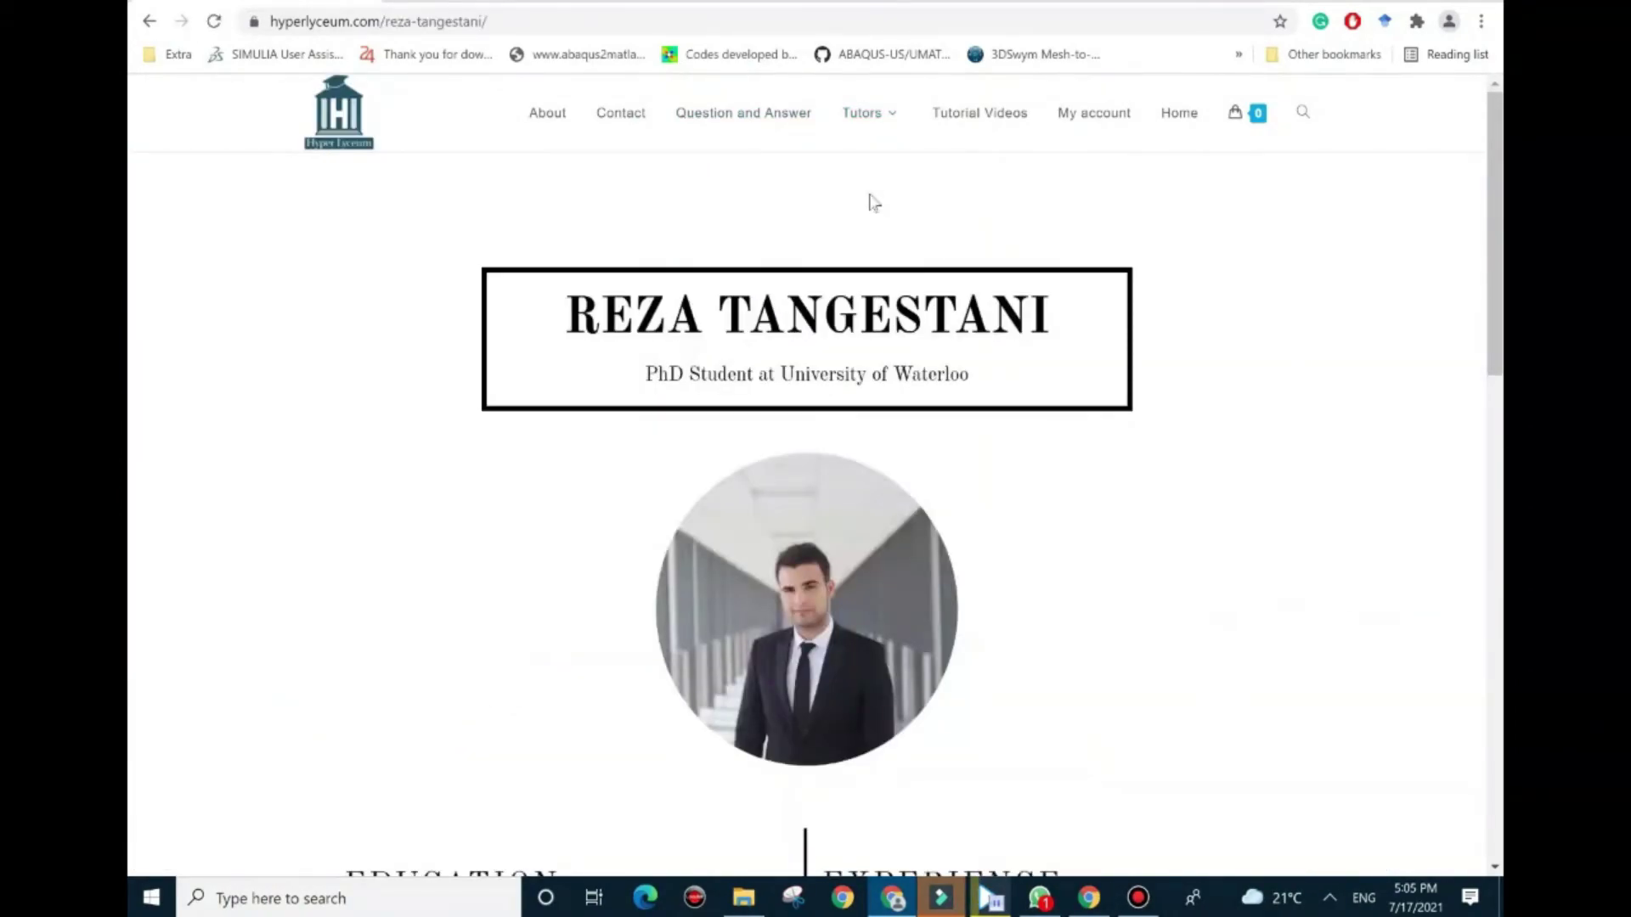
pyautogui.scroll(-4, 869, 221)
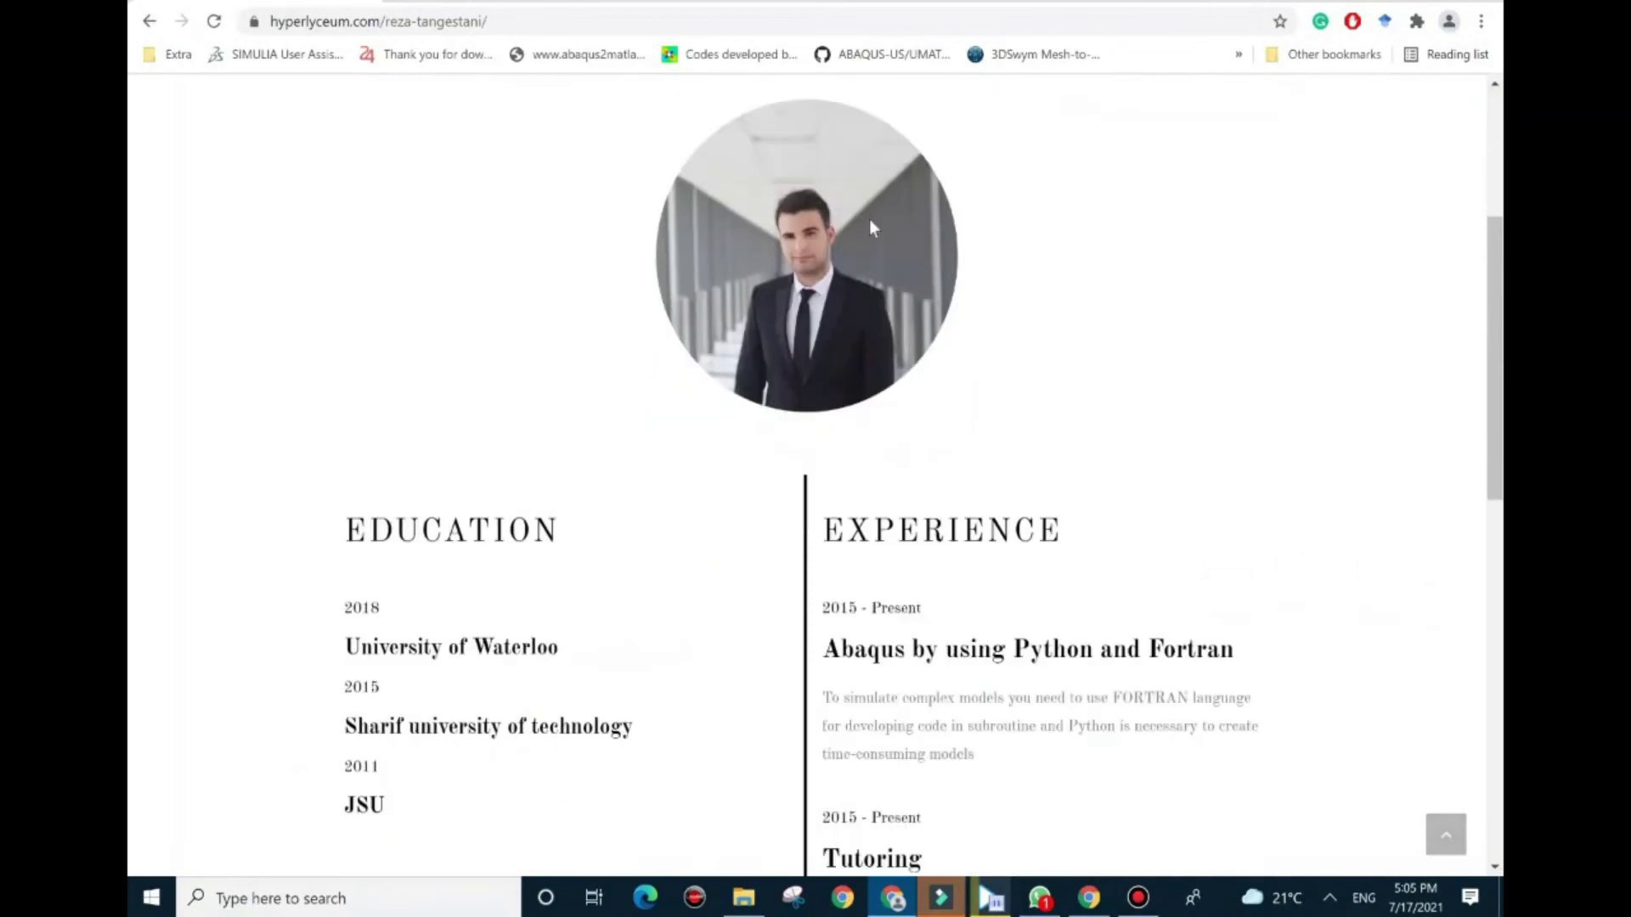
pyautogui.scroll(-5, 869, 219)
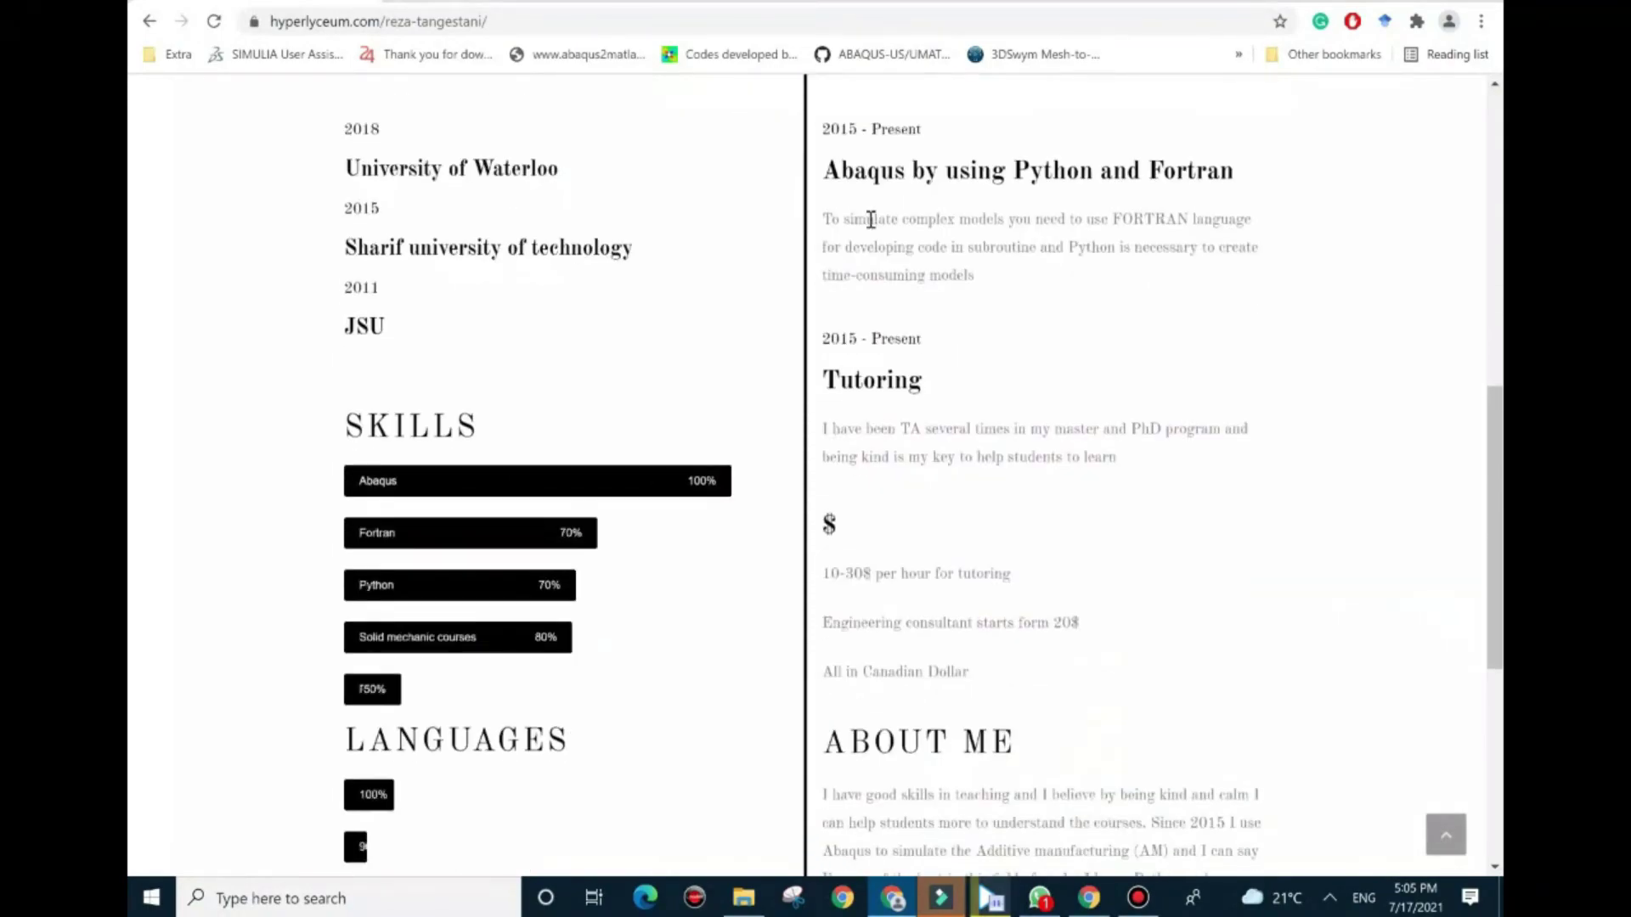
pyautogui.scroll(-3, 871, 219)
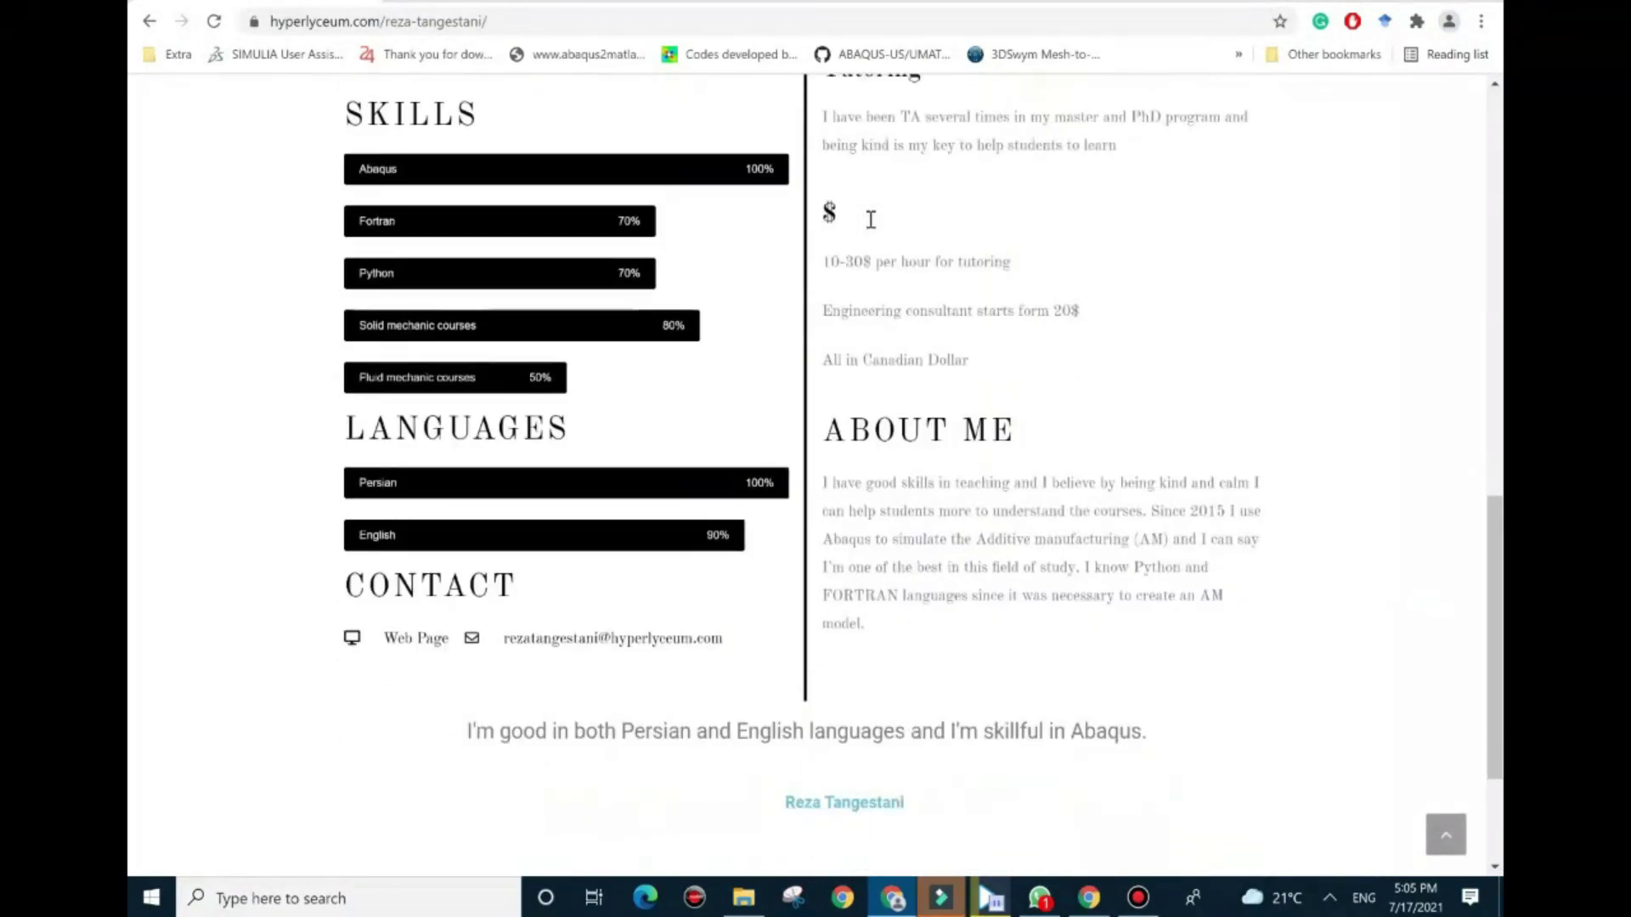
pyautogui.scroll(-3, 871, 219)
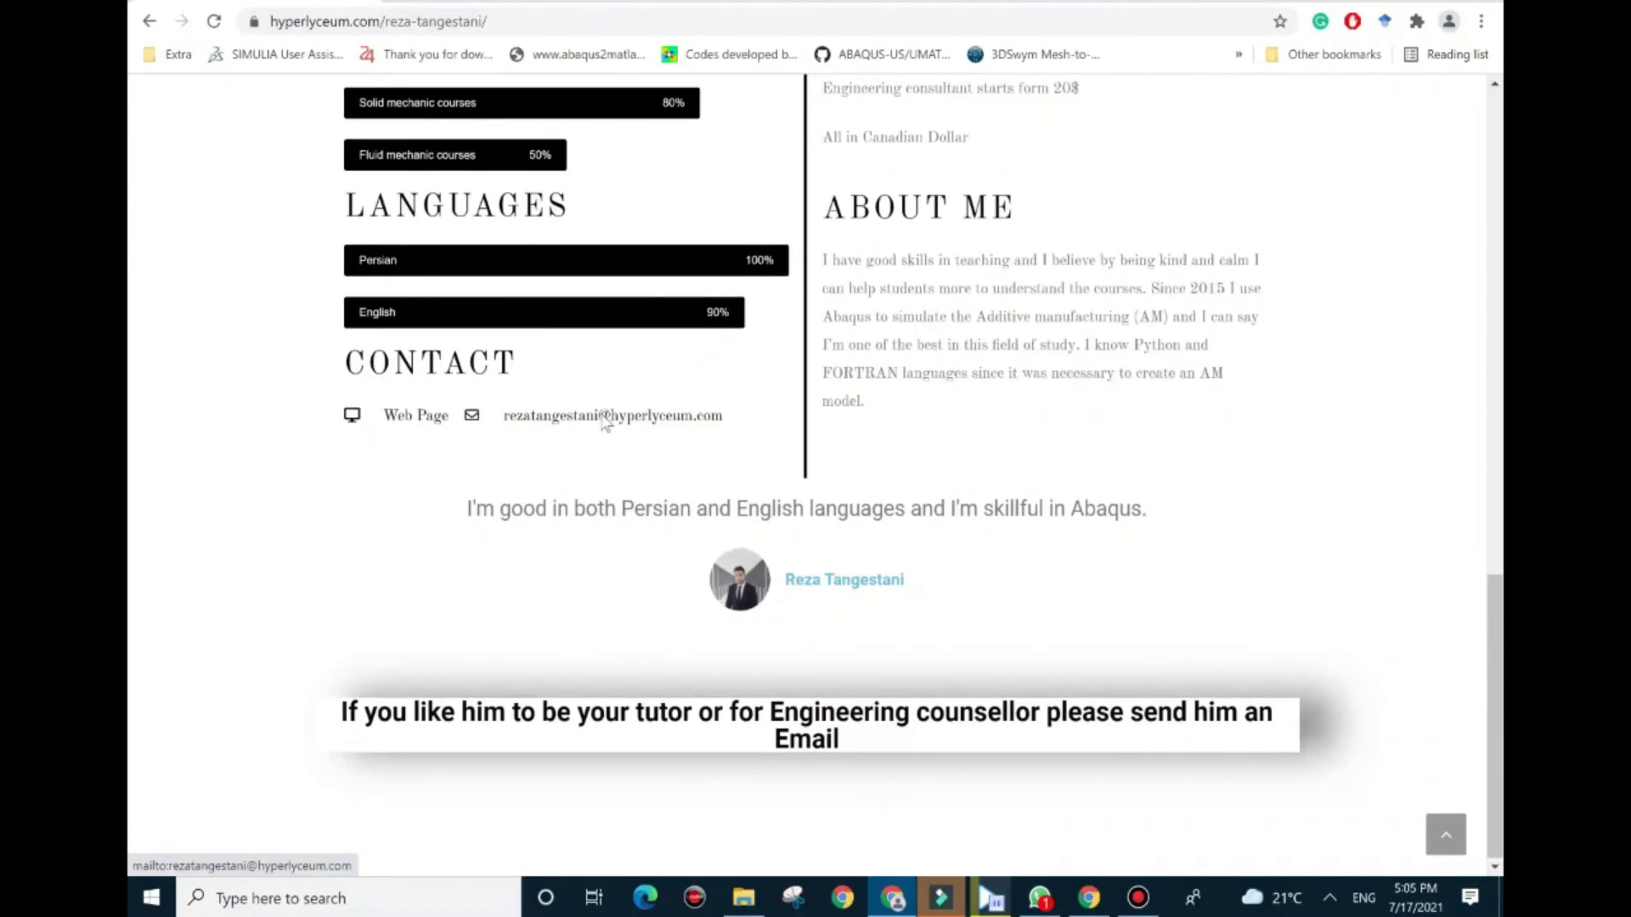
pyautogui.scroll(3, 605, 422)
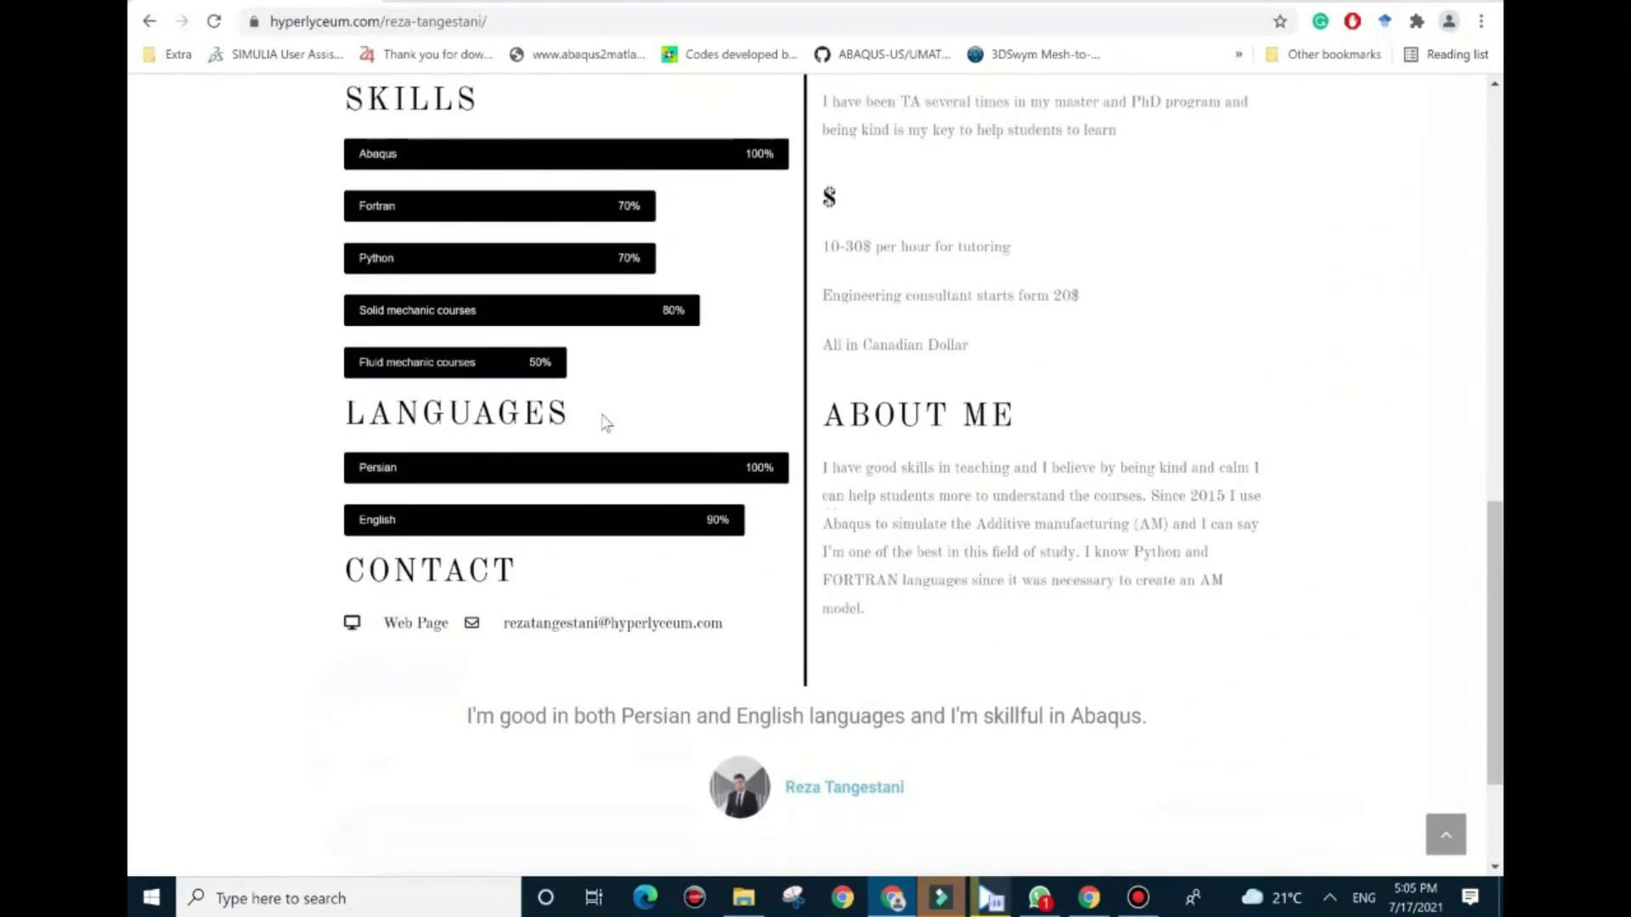